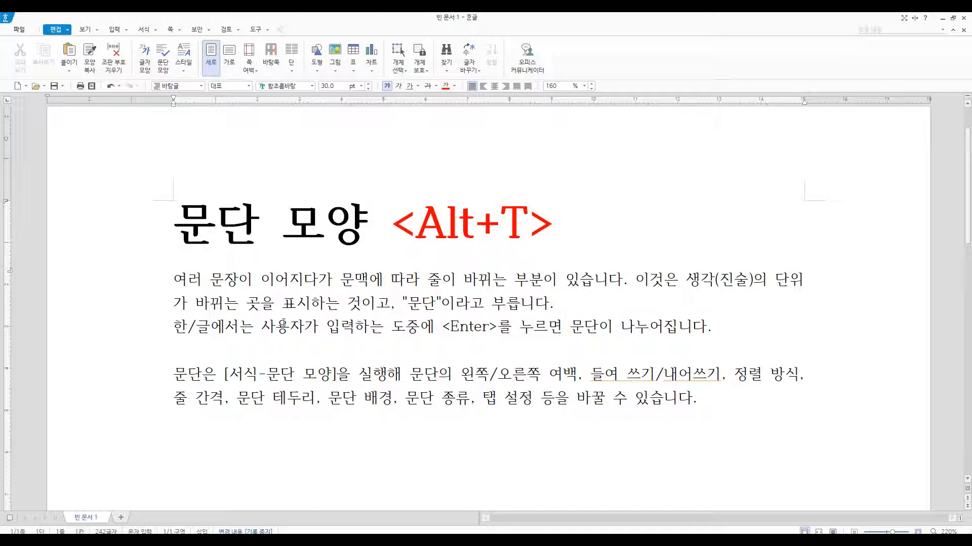
# Highlight the sentence part about <Enter> dividing paragraphs and the heading 문단 모양 <Alt+T> to examine them as separate paragraphs
pyautogui.moveTo(443, 327); pyautogui.dragTo(710, 326)
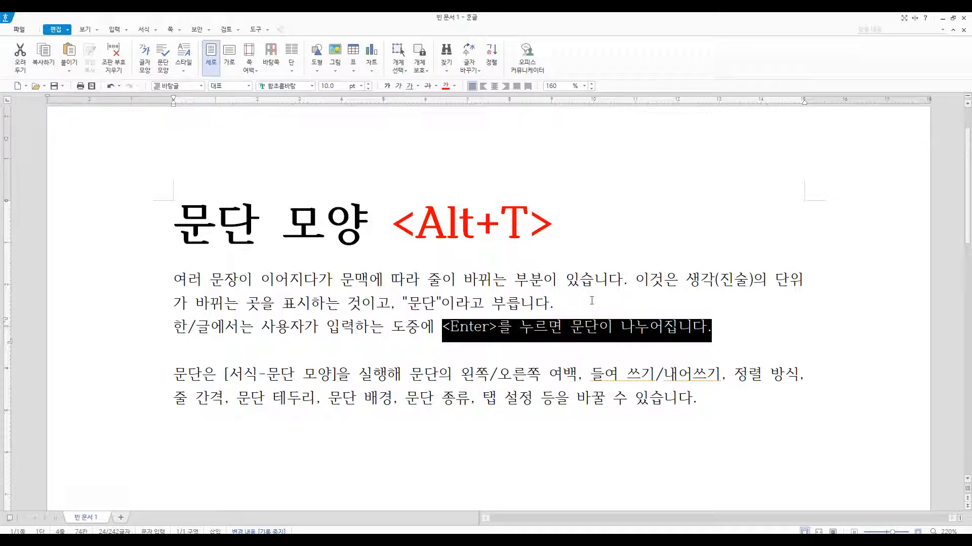
pyautogui.click(591, 300)
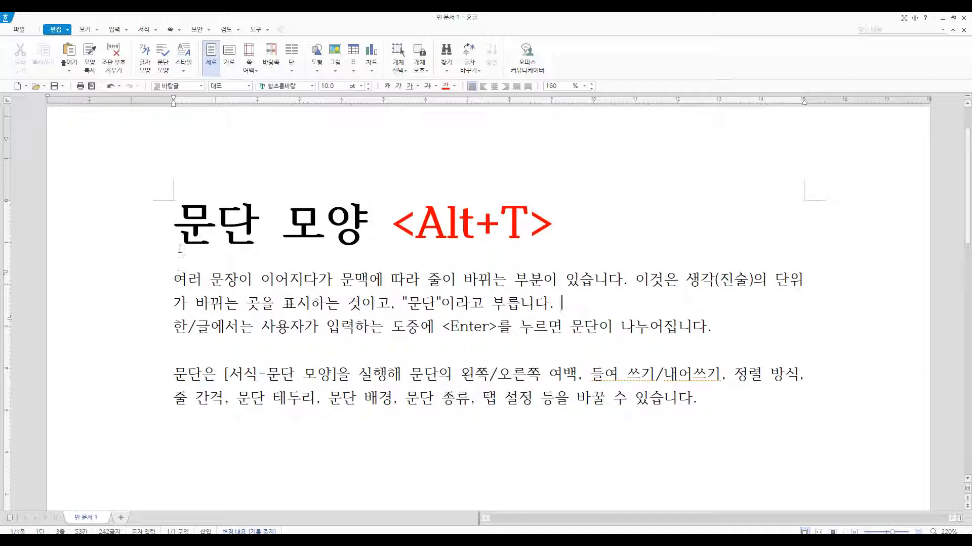
pyautogui.moveTo(175, 223); pyautogui.dragTo(560, 230)
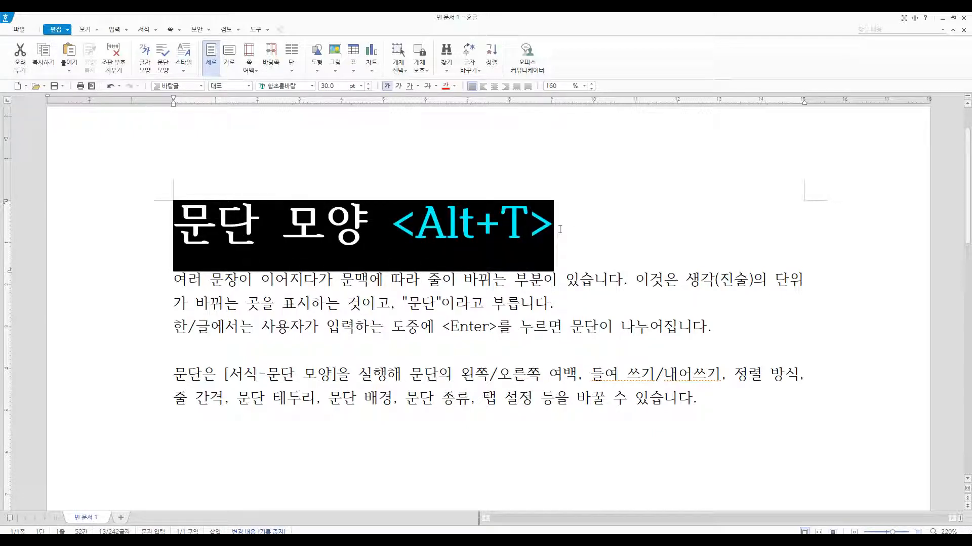
pyautogui.click(560, 229)
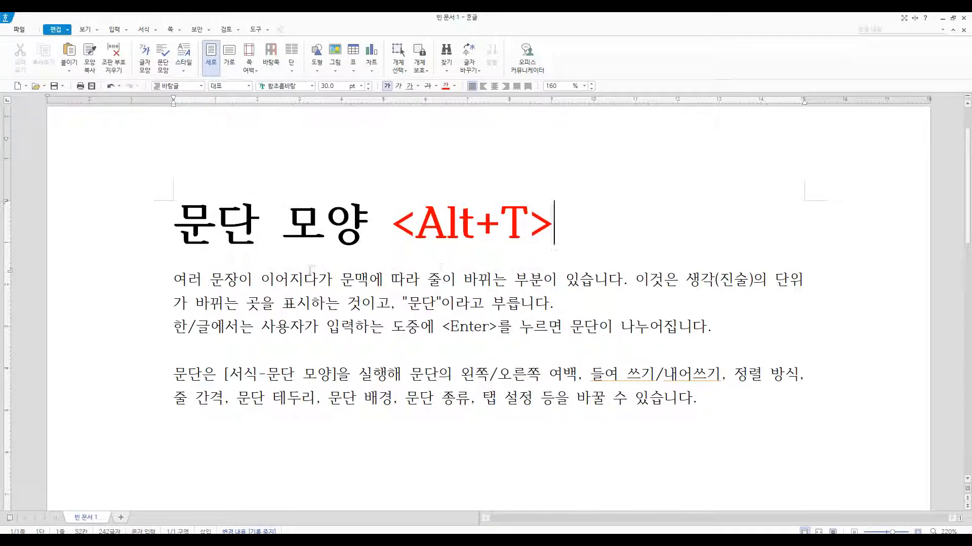
pyautogui.moveTo(175, 223); pyautogui.dragTo(570, 224)
pyautogui.click(570, 224)
# Highlight each of the three body paragraphs in turn, returning to the first, to examine where each one begins and ends
pyautogui.moveTo(175, 280); pyautogui.dragTo(585, 301)
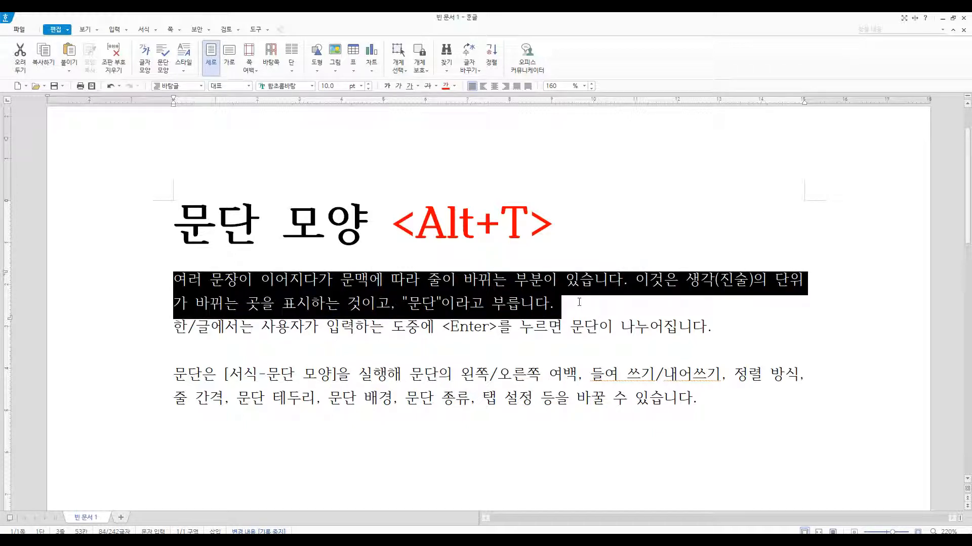
pyautogui.click(162, 326)
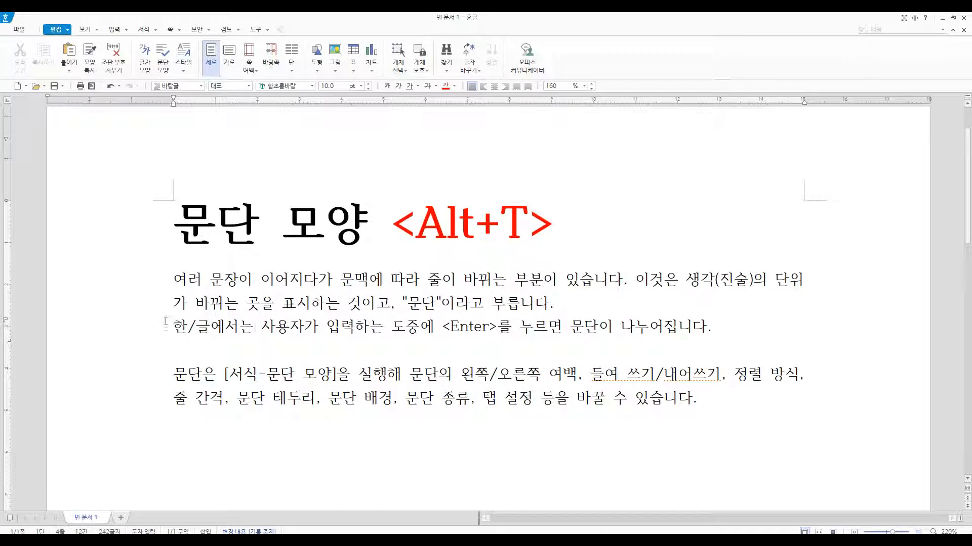
pyautogui.moveTo(173, 327); pyautogui.dragTo(713, 328)
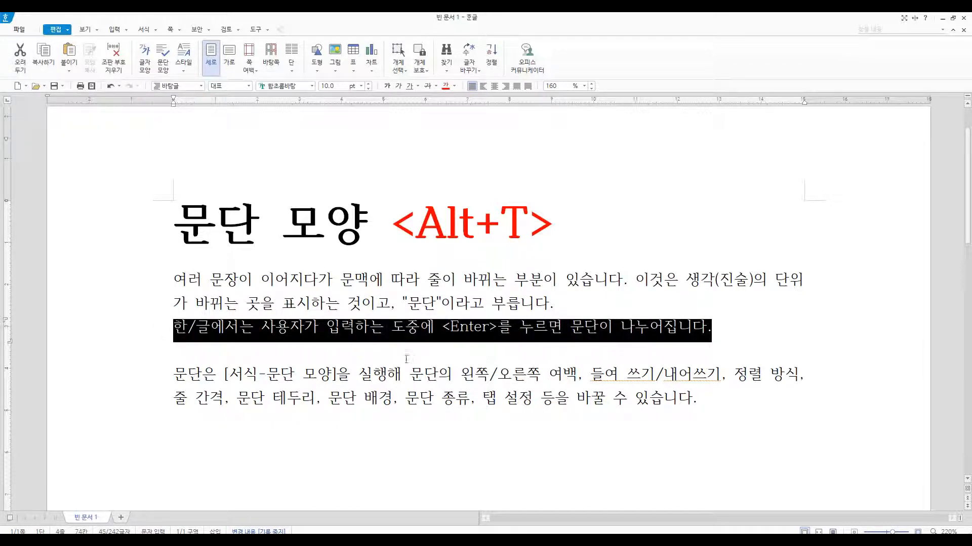
pyautogui.click(332, 358)
pyautogui.moveTo(173, 376); pyautogui.dragTo(702, 399)
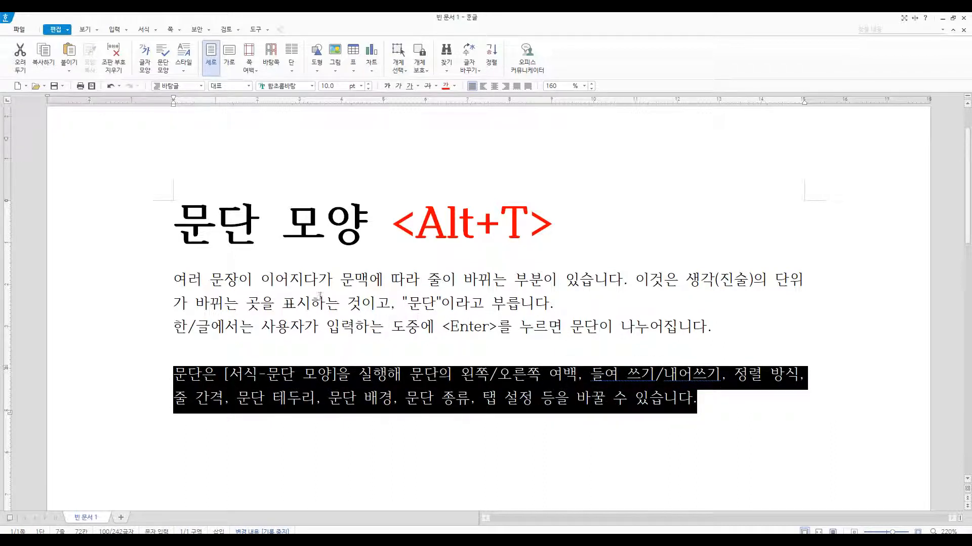
pyautogui.click(318, 279)
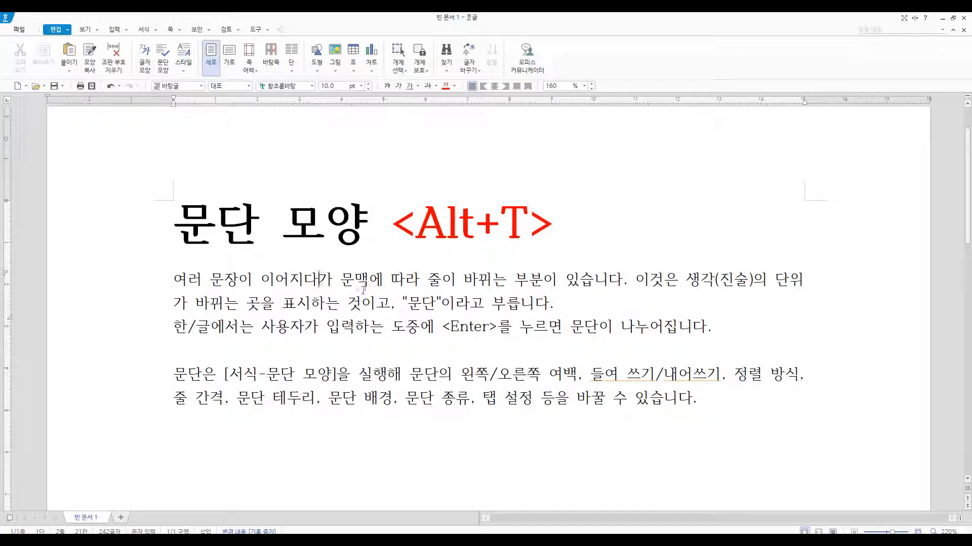
pyautogui.moveTo(175, 279); pyautogui.dragTo(553, 303)
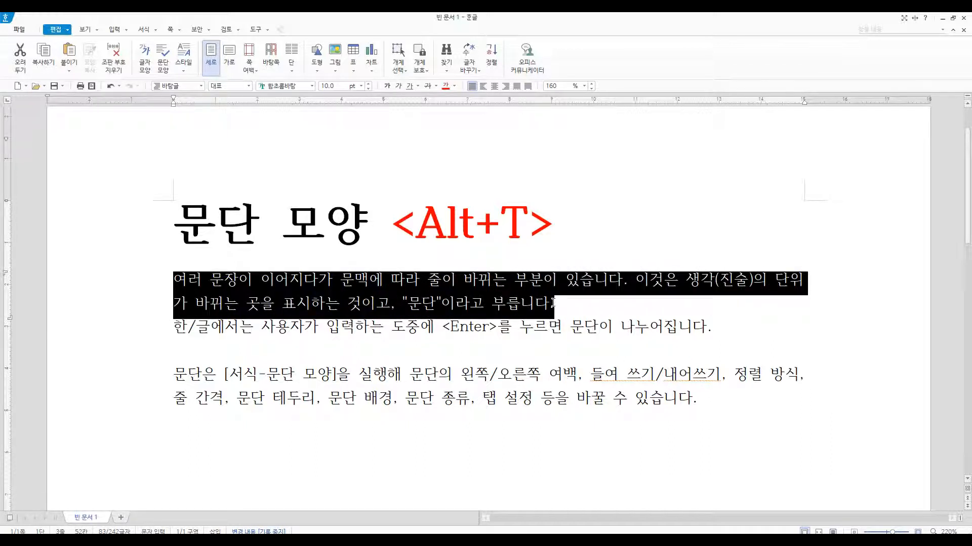
pyautogui.click(562, 307)
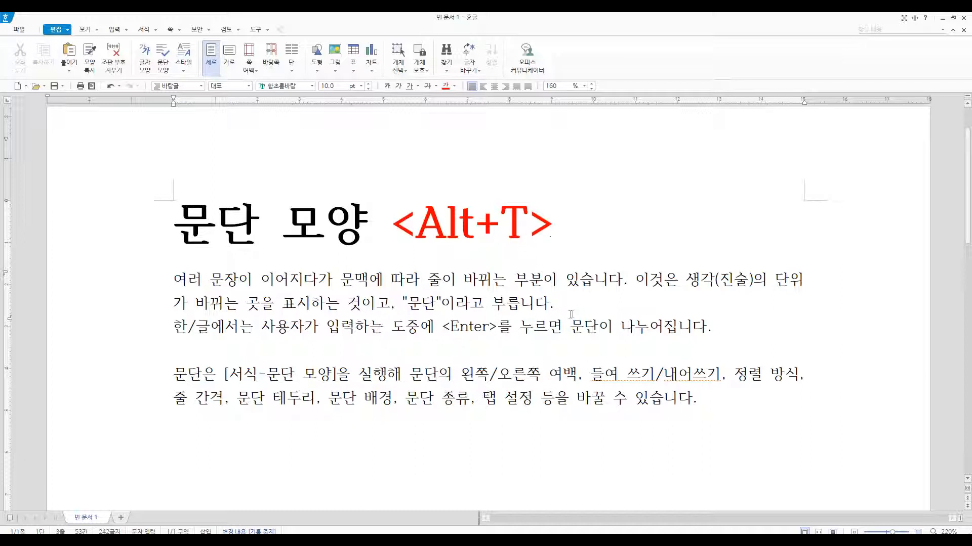
# Turn on the display of formatting marks (조판 부호) and place the cursor at the end of the first body paragraph
pyautogui.click(96, 30)
pyautogui.moveTo(80, 70)
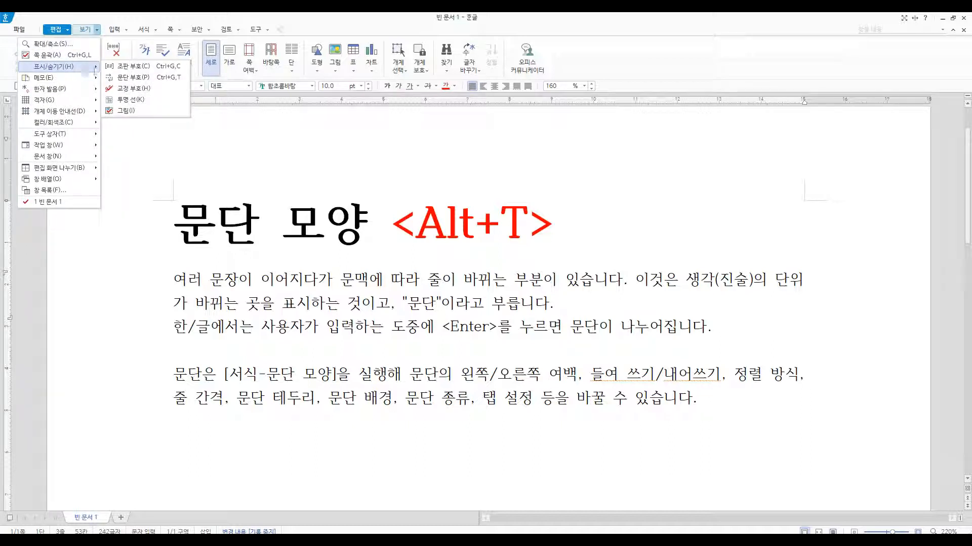
pyautogui.click(135, 66)
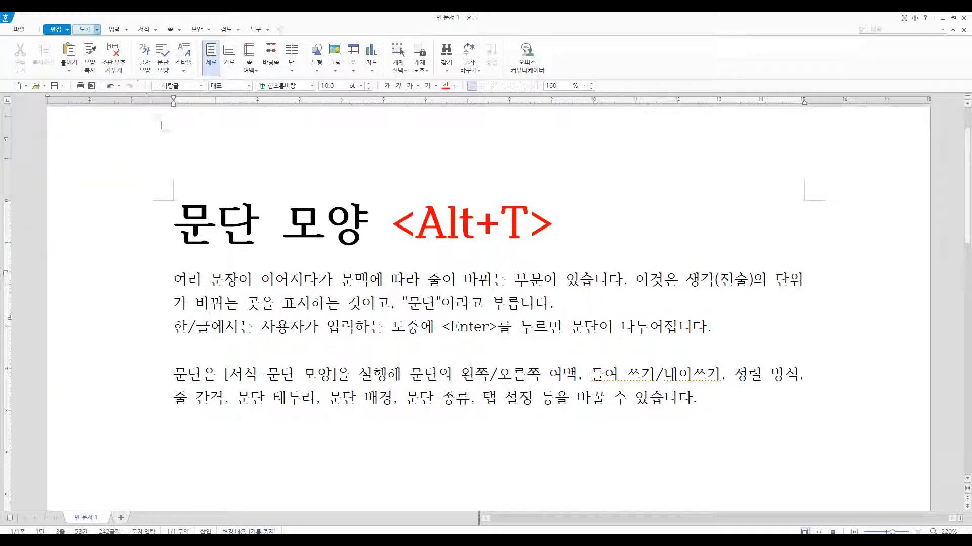
pyautogui.click(608, 301)
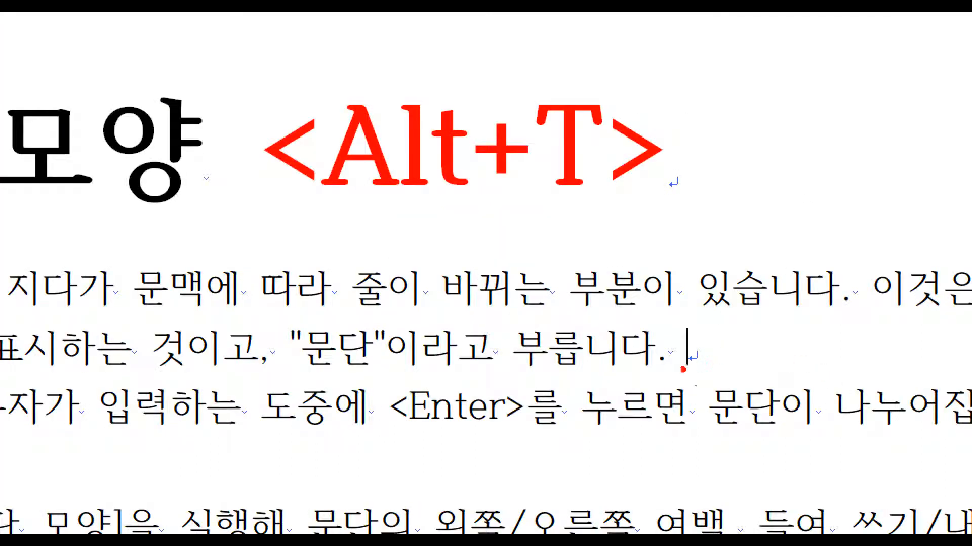
# Circle the paragraph marks of the heading, body paragraphs and blank line in red, with an Enter arrow beside the first body paragraph's mark
pyautogui.moveTo(708, 368)
pyautogui.mouseDown()
pyautogui.moveTo(661, 372)
pyautogui.moveTo(708, 306)
pyautogui.moveTo(714, 385)
pyautogui.mouseUp()
pyautogui.moveTo(838, 305)
pyautogui.mouseDown()
pyautogui.moveTo(809, 370)
pyautogui.moveTo(762, 366)
pyautogui.moveTo(790, 381)
pyautogui.mouseUp()
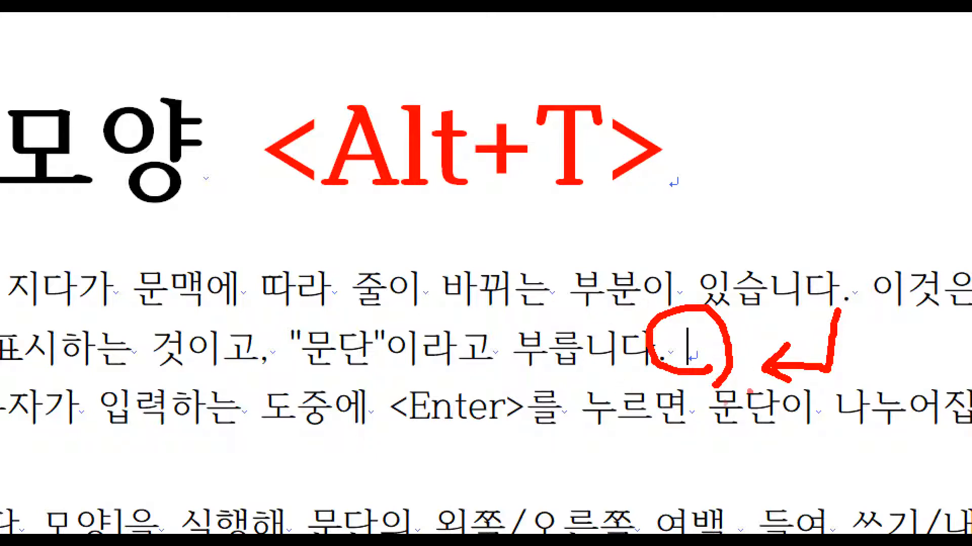
pyautogui.moveTo(695, 200)
pyautogui.mouseDown()
pyautogui.moveTo(630, 180)
pyautogui.moveTo(708, 188)
pyautogui.moveTo(698, 202)
pyautogui.mouseUp()
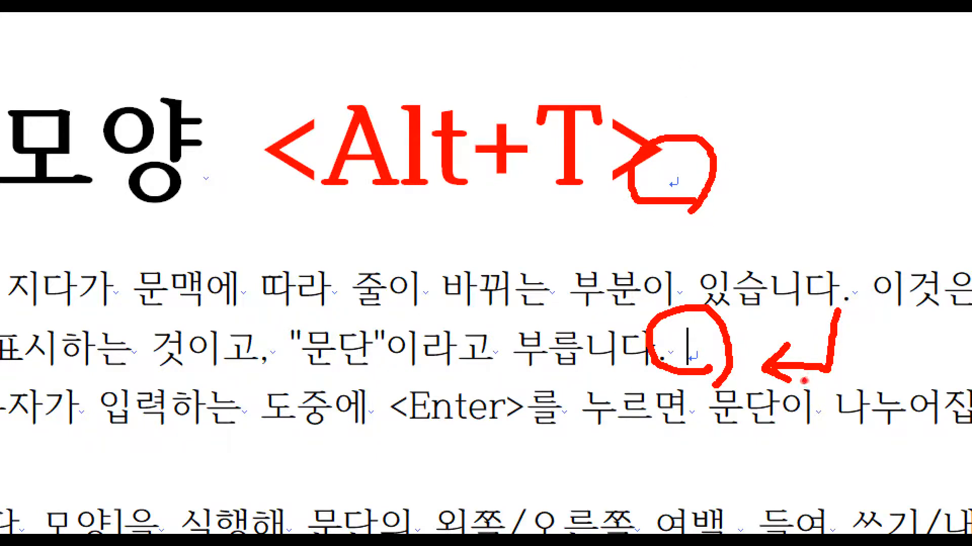
pyautogui.moveTo(894, 403)
pyautogui.mouseDown()
pyautogui.moveTo(871, 399)
pyautogui.moveTo(908, 397)
pyautogui.mouseUp()
pyautogui.moveTo(863, 463)
pyautogui.mouseDown()
pyautogui.moveTo(850, 482)
pyautogui.moveTo(850, 458)
pyautogui.moveTo(864, 468)
pyautogui.mouseUp()
pyautogui.moveTo(232, 419)
pyautogui.mouseDown()
pyautogui.moveTo(180, 423)
pyautogui.moveTo(217, 418)
pyautogui.mouseUp()
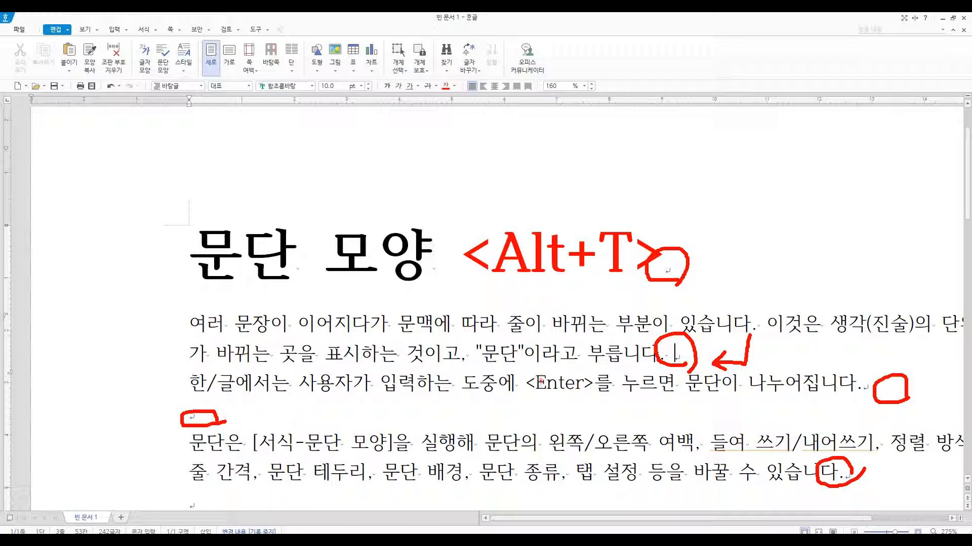
# Mark the extents of the heading and body paragraphs in red, underline <Alt+T>, and clear all the drawn annotations
pyautogui.moveTo(190, 290); pyautogui.dragTo(409, 296)
pyautogui.moveTo(191, 321)
pyautogui.mouseDown()
pyautogui.moveTo(172, 332)
pyautogui.moveTo(197, 357)
pyautogui.moveTo(203, 394)
pyautogui.mouseUp()
pyautogui.moveTo(192, 443)
pyautogui.mouseDown()
pyautogui.moveTo(173, 473)
pyautogui.moveTo(210, 483)
pyautogui.mouseUp()
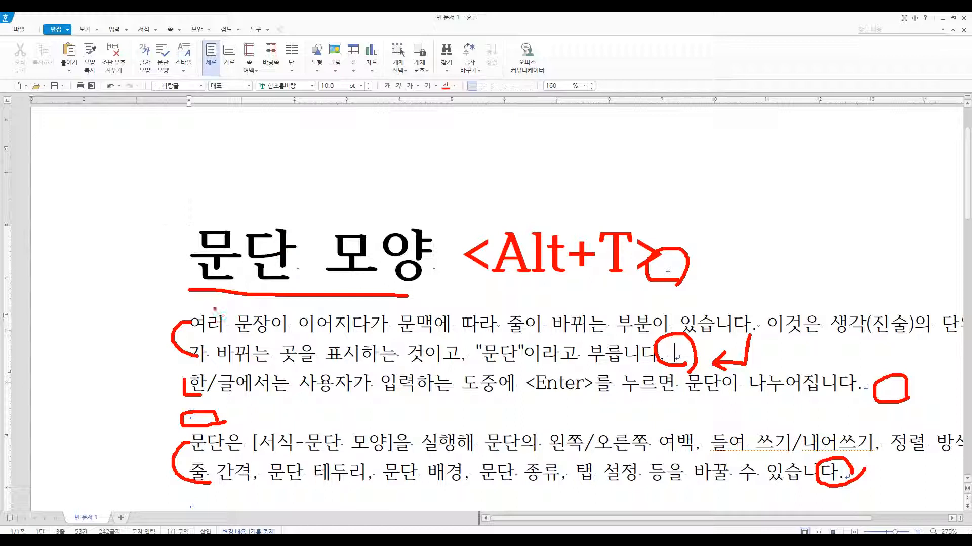
pyautogui.moveTo(204, 287)
pyautogui.mouseDown()
pyautogui.moveTo(400, 299)
pyautogui.moveTo(332, 216)
pyautogui.moveTo(220, 296)
pyautogui.moveTo(231, 300)
pyautogui.mouseUp()
pyautogui.moveTo(183, 328)
pyautogui.mouseDown()
pyautogui.moveTo(403, 371)
pyautogui.moveTo(675, 336)
pyautogui.moveTo(390, 308)
pyautogui.moveTo(249, 327)
pyautogui.mouseUp()
pyautogui.moveTo(208, 377)
pyautogui.mouseDown()
pyautogui.moveTo(438, 405)
pyautogui.moveTo(273, 372)
pyautogui.moveTo(203, 377)
pyautogui.mouseUp()
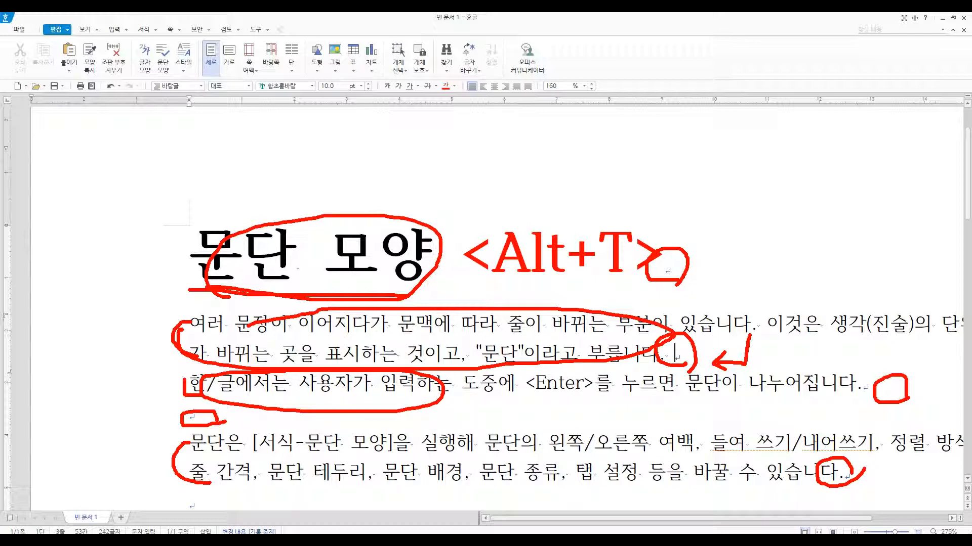
pyautogui.moveTo(476, 285); pyautogui.dragTo(629, 284)
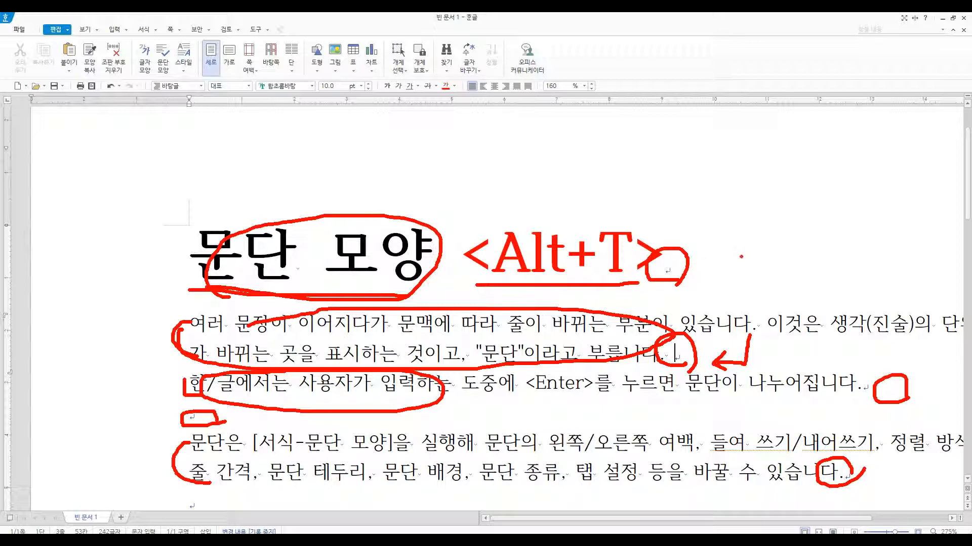
pyautogui.press('Escape')
# Highlight the whole heading and its word 모양 in turn to compare the full paragraph with part of it
pyautogui.click(434, 258)
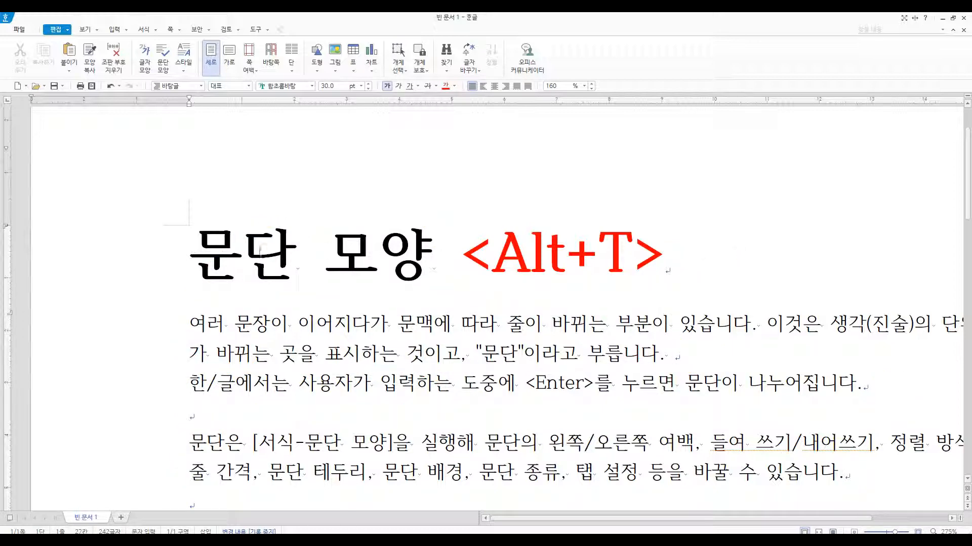
pyautogui.moveTo(192, 248); pyautogui.dragTo(673, 246)
pyautogui.click(673, 247)
pyautogui.moveTo(337, 248); pyautogui.dragTo(428, 254)
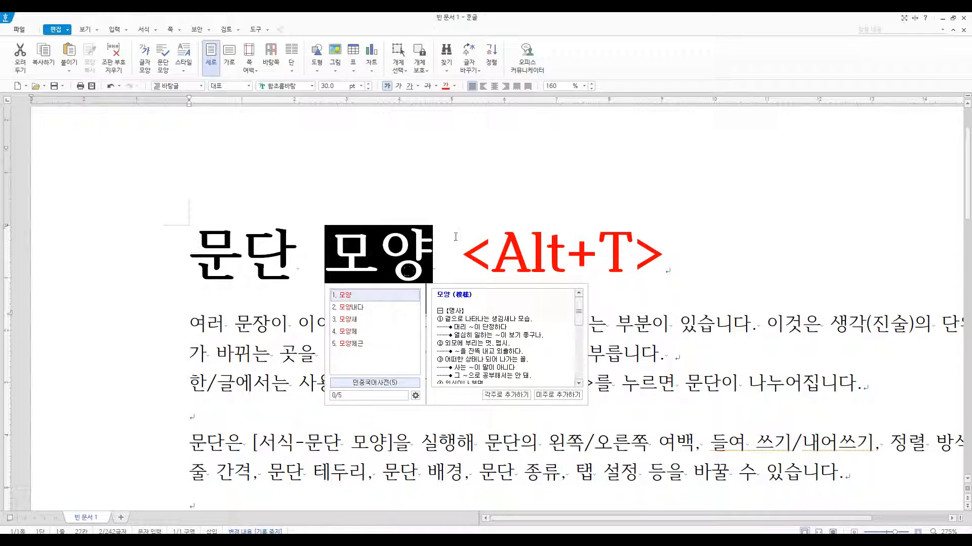
pyautogui.click(455, 237)
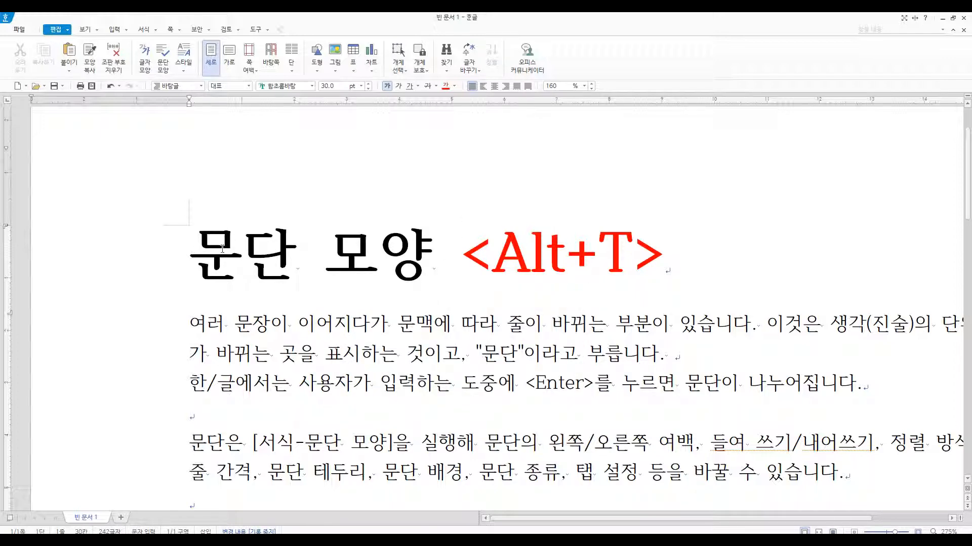
pyautogui.moveTo(196, 248); pyautogui.dragTo(687, 252)
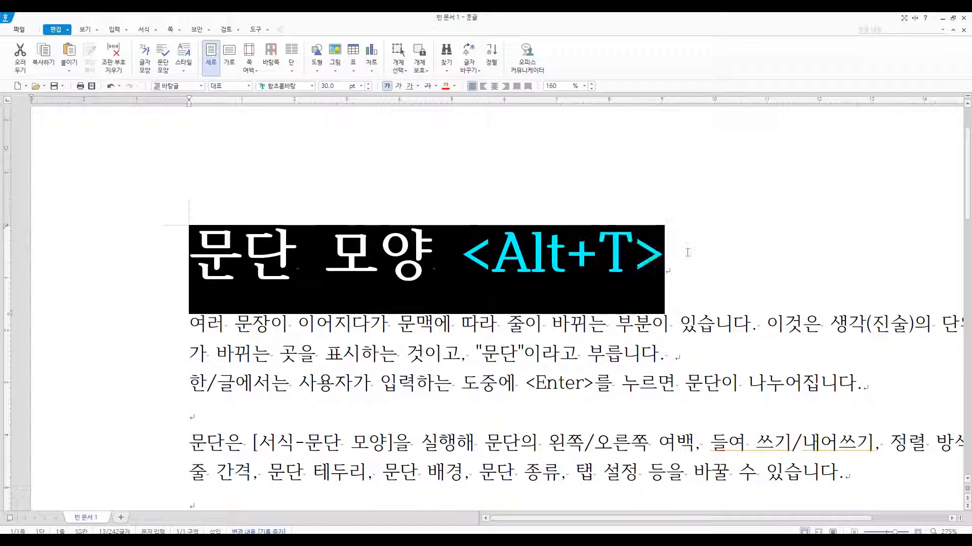
pyautogui.click(661, 258)
# With the cursor before <Alt+T> in the heading, examine the alignment options in the Paragraph Shape (문단 모양) settings, leaving without applying changes
pyautogui.click(476, 258)
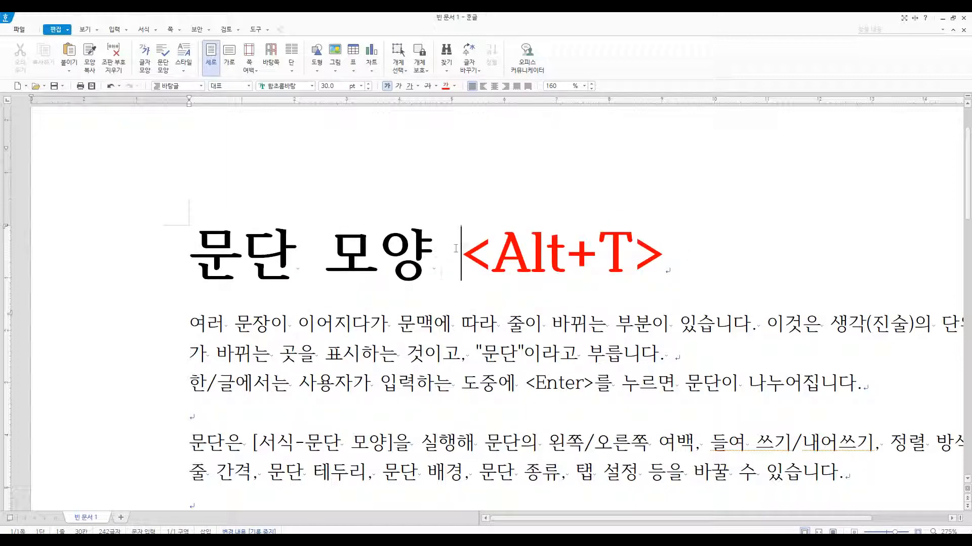
pyautogui.click(155, 30)
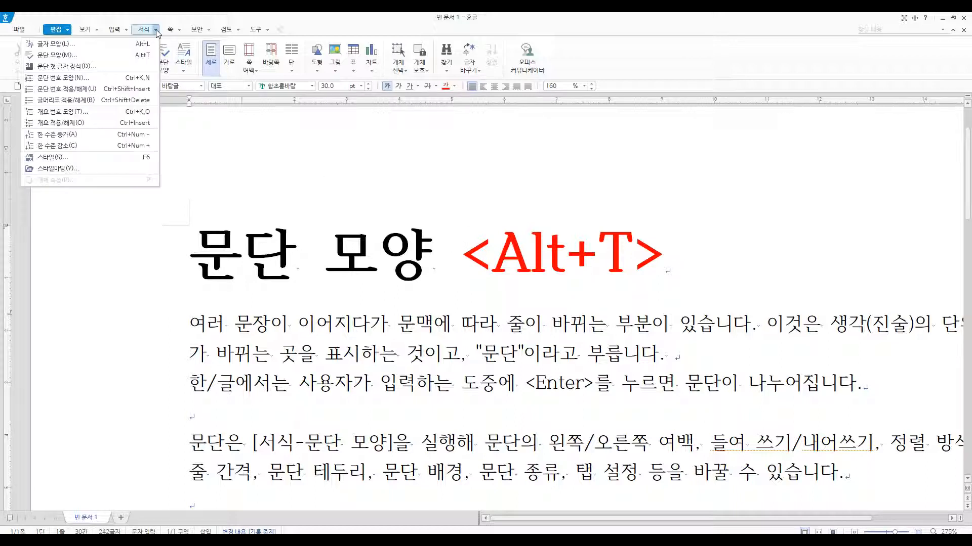
pyautogui.click(140, 55)
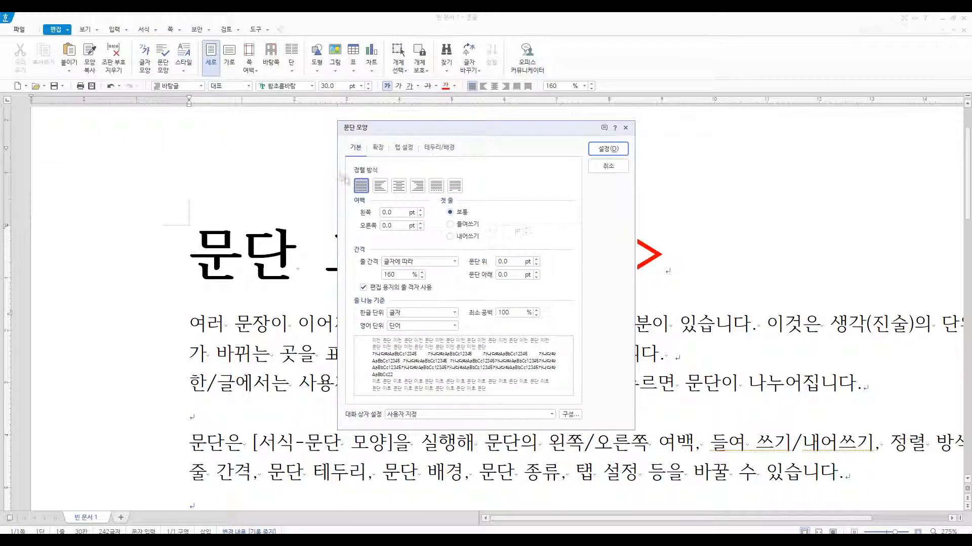
pyautogui.moveTo(472, 128); pyautogui.dragTo(768, 192)
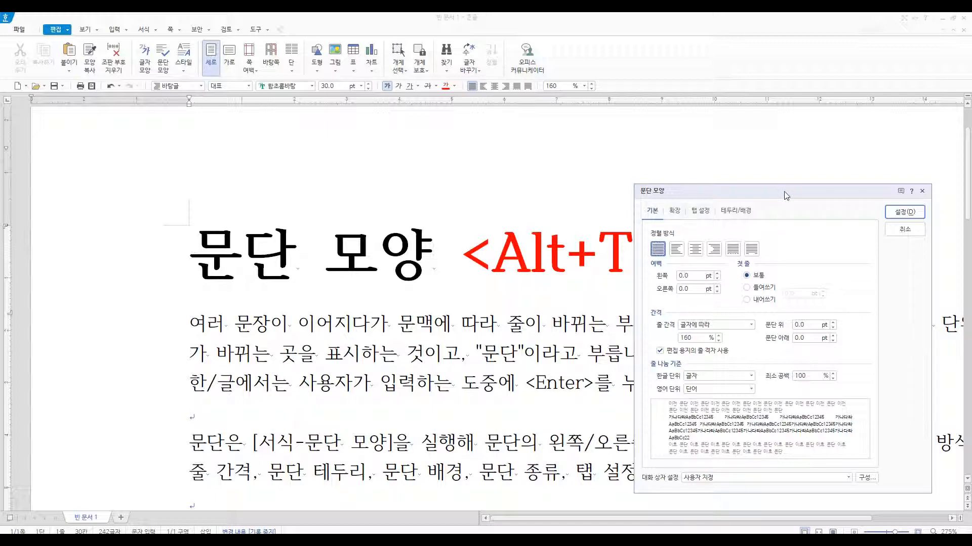
pyautogui.moveTo(784, 197); pyautogui.dragTo(596, 306)
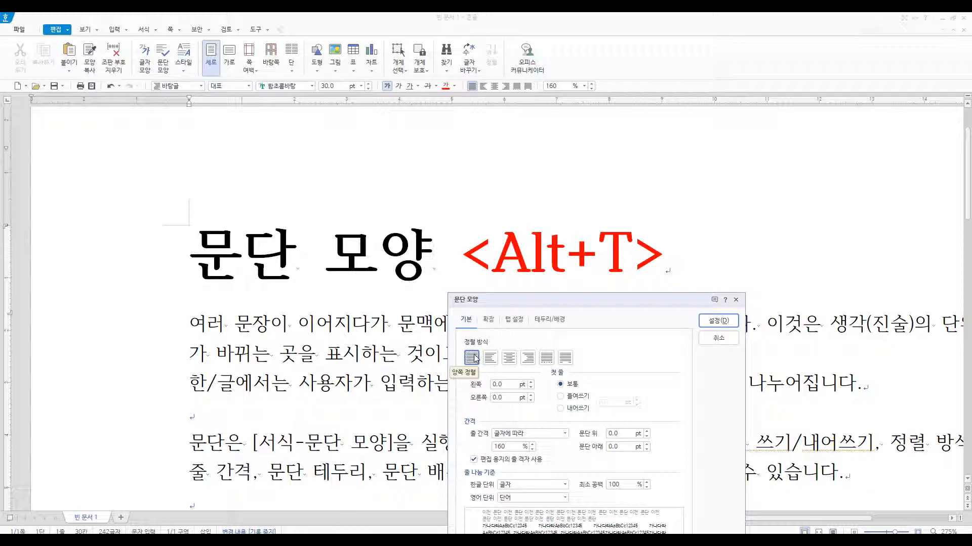
pyautogui.click(718, 338)
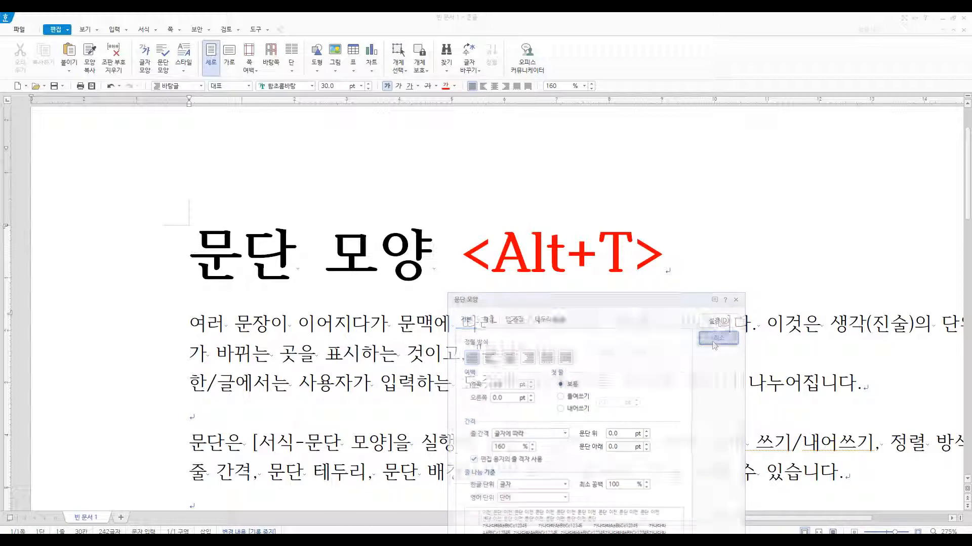
# Highlight the single-line paragraph starting 한/글에서는 and the two-line first body paragraph in turn to compare their line ends
pyautogui.scroll(-3, 709, 313)
pyautogui.scroll(3, 709, 313)
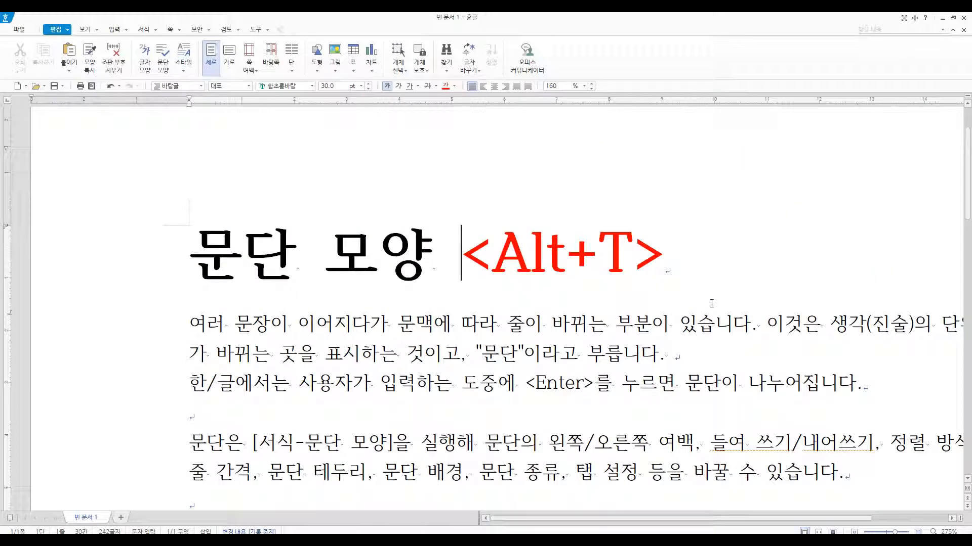
pyautogui.scroll(-3, 712, 303)
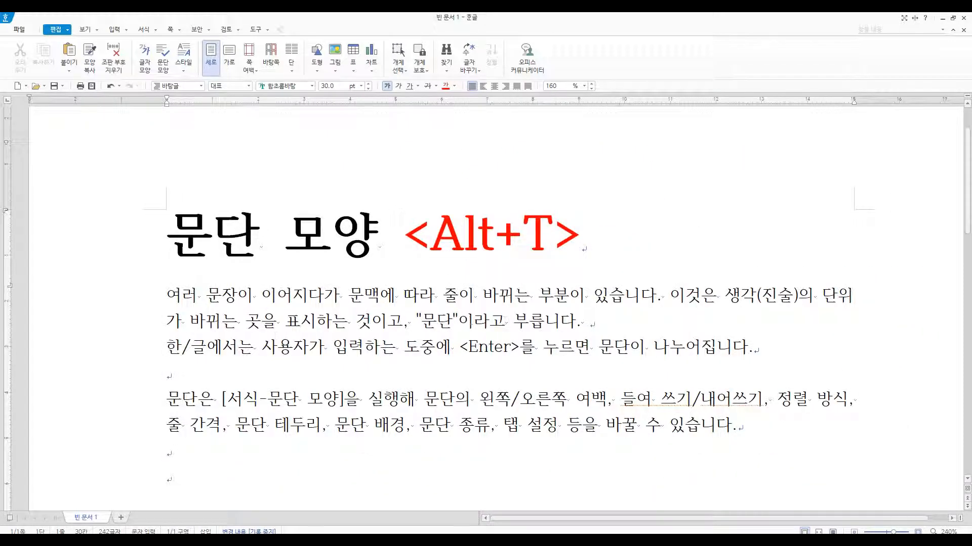
pyautogui.moveTo(167, 348); pyautogui.dragTo(832, 349)
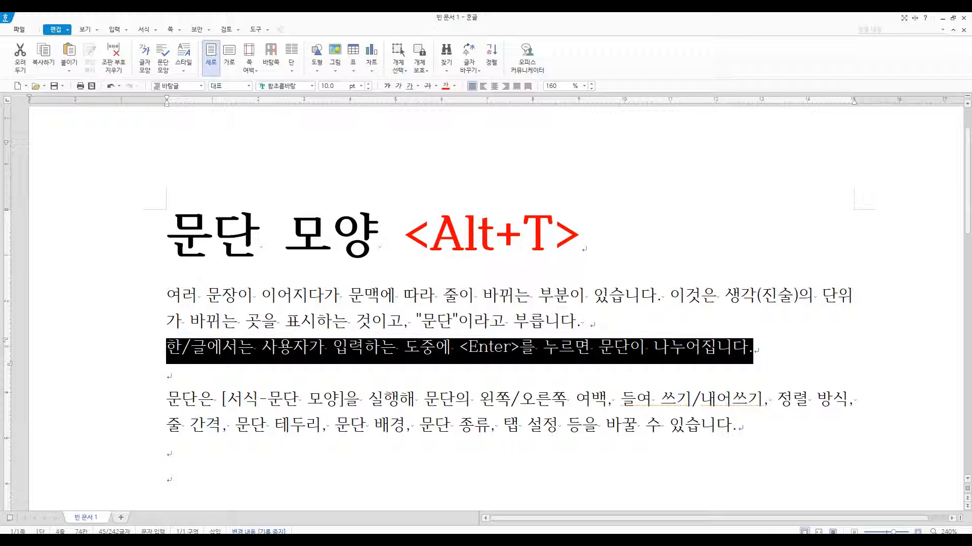
pyautogui.click(609, 295)
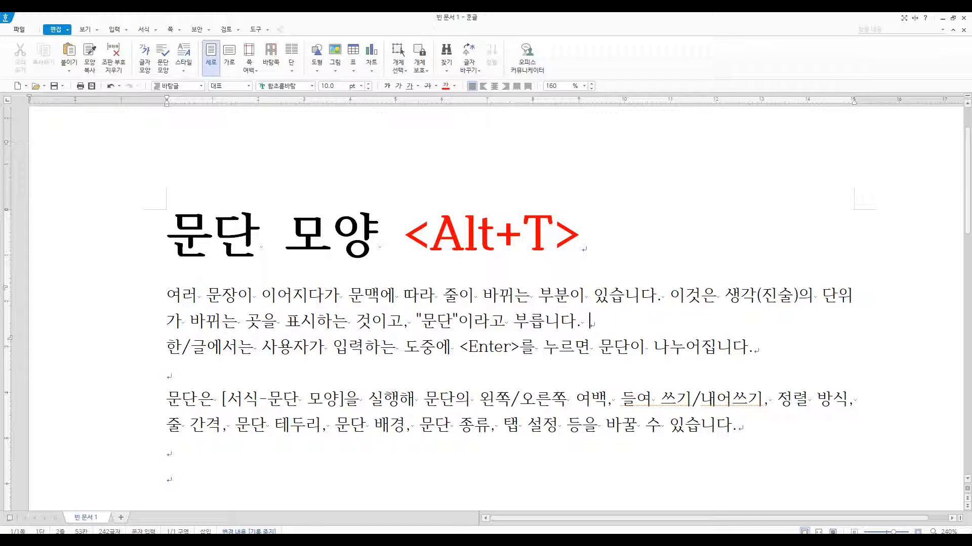
pyautogui.moveTo(172, 294); pyautogui.dragTo(586, 322)
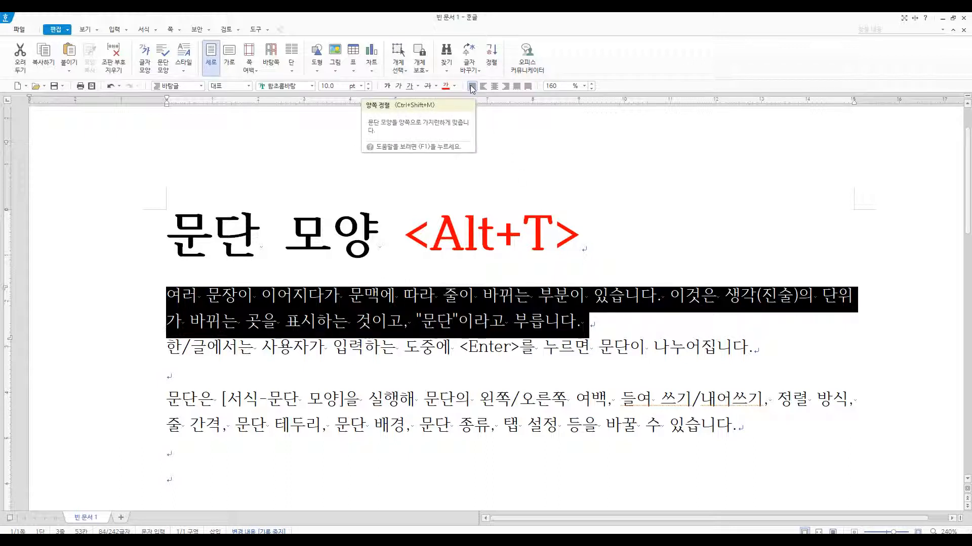
pyautogui.click(594, 319)
# Left-align the heading through Paragraph Shape (문단 모양) and place the cursor at its start to show the margin
pyautogui.click(386, 222)
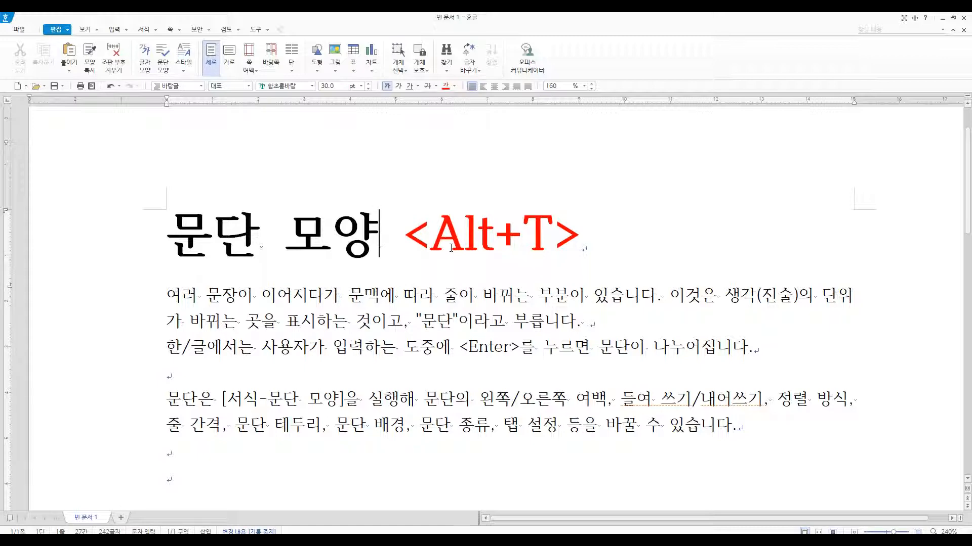
pyautogui.hotkey('alt', 't')
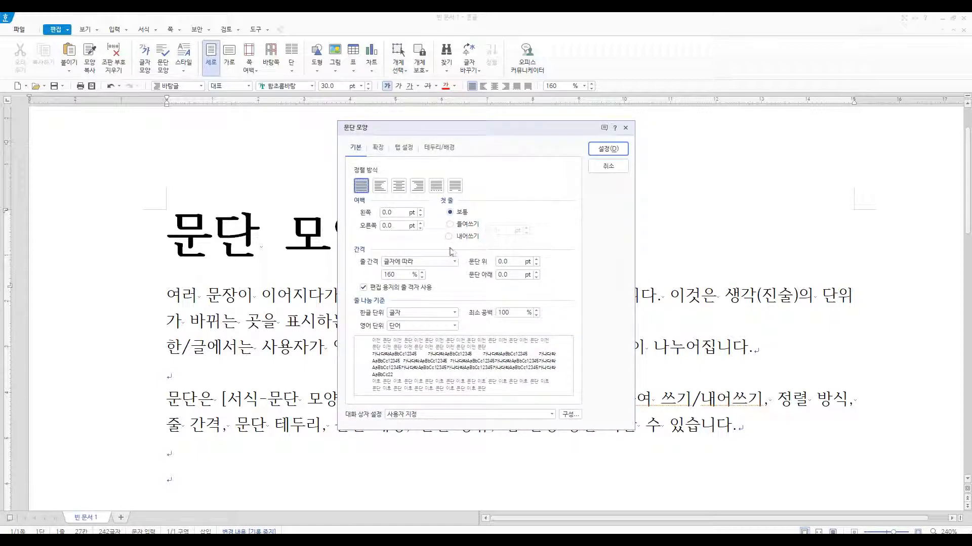
pyautogui.click(380, 188)
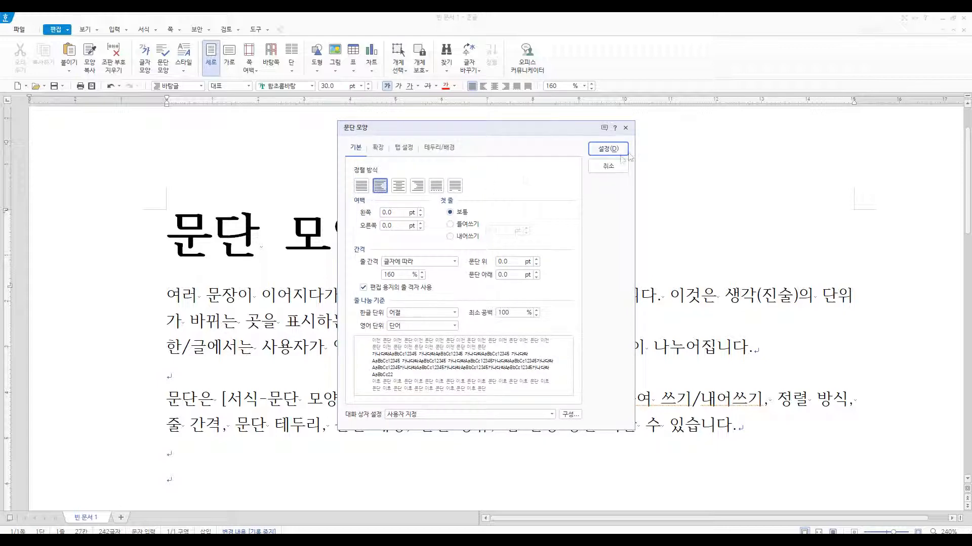
pyautogui.click(608, 148)
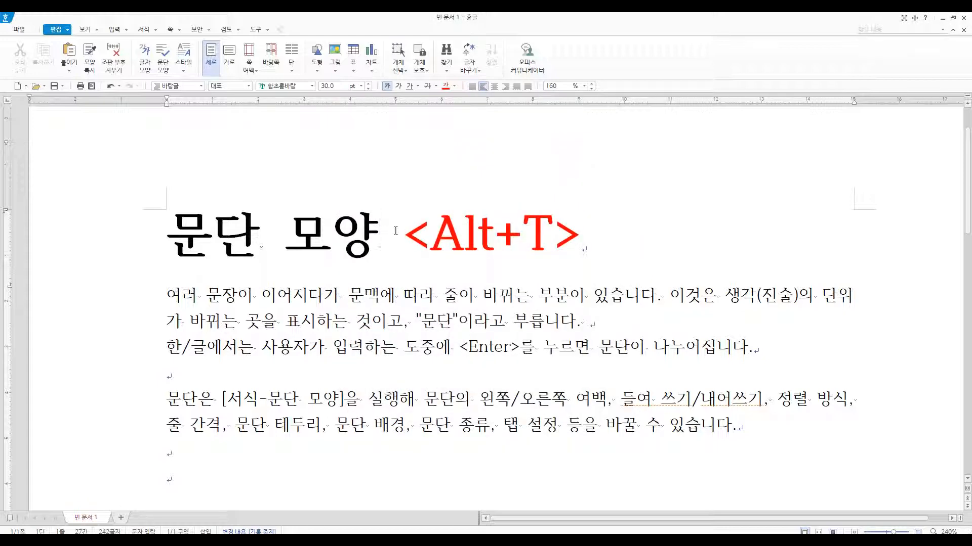
pyautogui.press('Home')
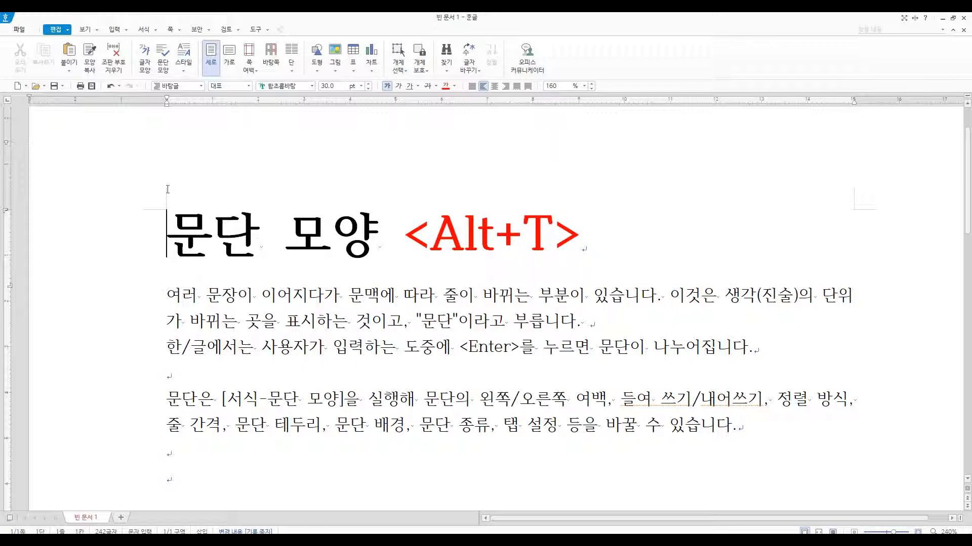
# Center the heading 문단 모양 <Alt+T> between the page margins using Paragraph Shape
pyautogui.click(383, 229)
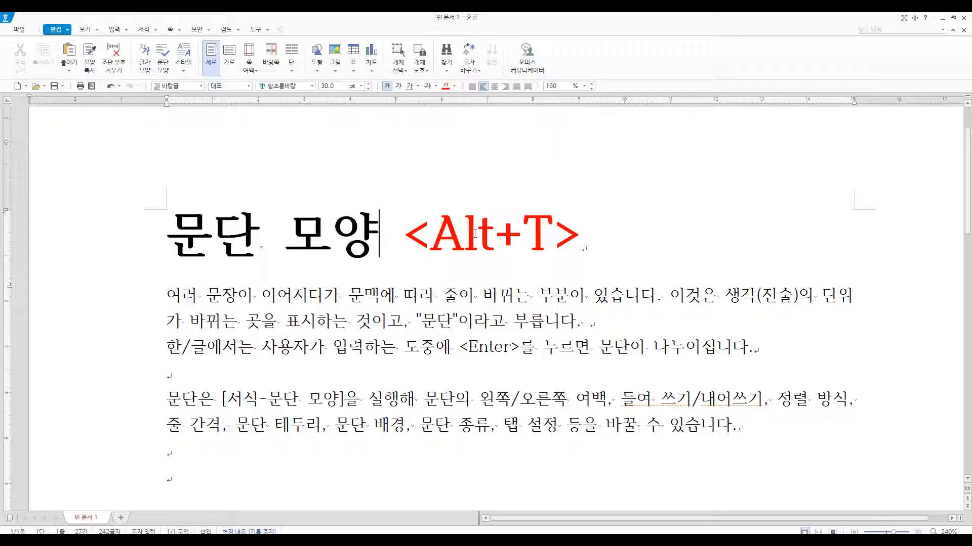
pyautogui.hotkey('alt', 't')
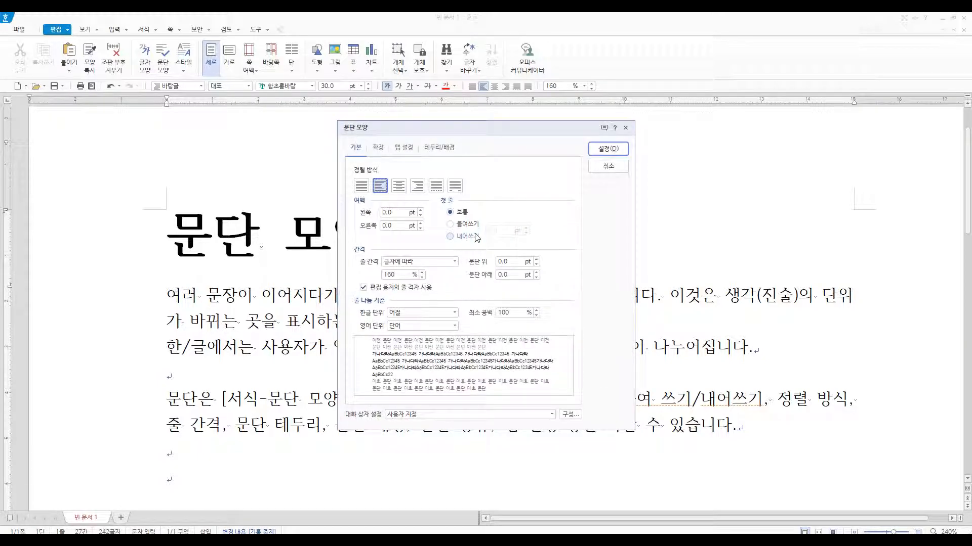
pyautogui.click(399, 186)
pyautogui.click(608, 148)
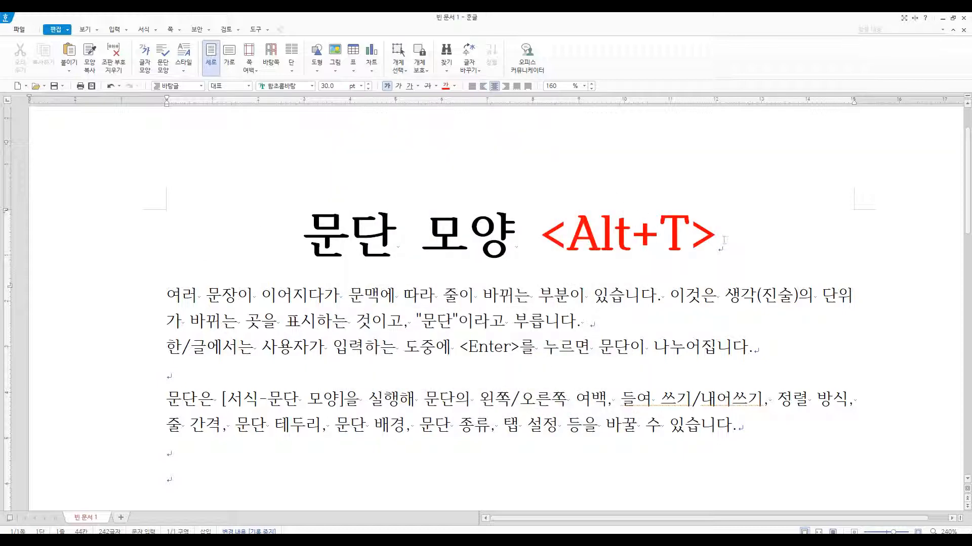
pyautogui.click(168, 205)
# Right-align the heading against the page margin using Paragraph Shape
pyautogui.click(540, 238)
pyautogui.hotkey('alt', 't')
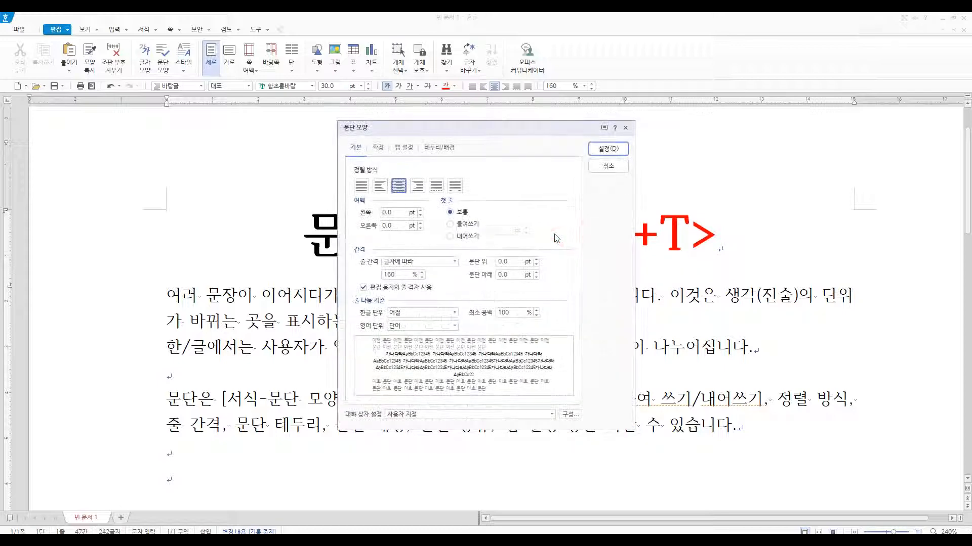
pyautogui.click(418, 187)
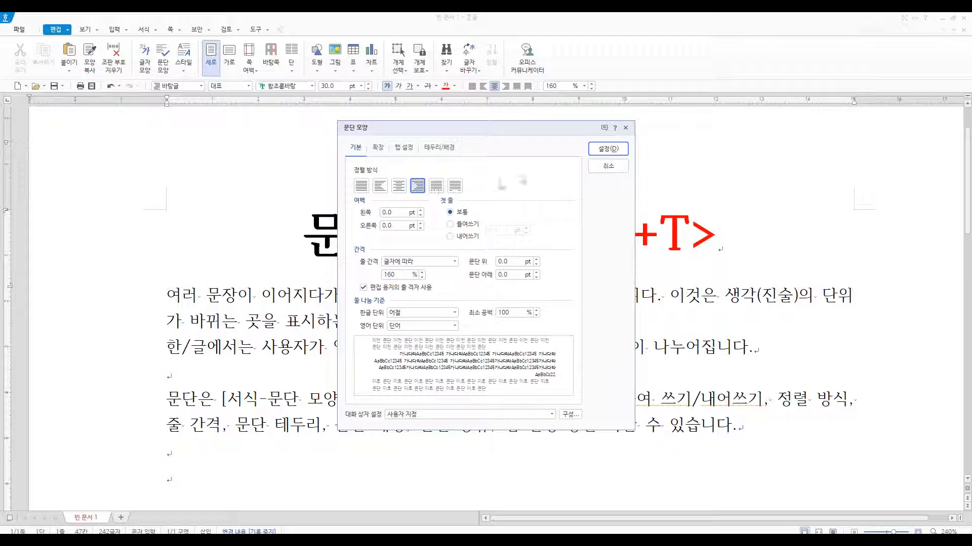
pyautogui.click(618, 149)
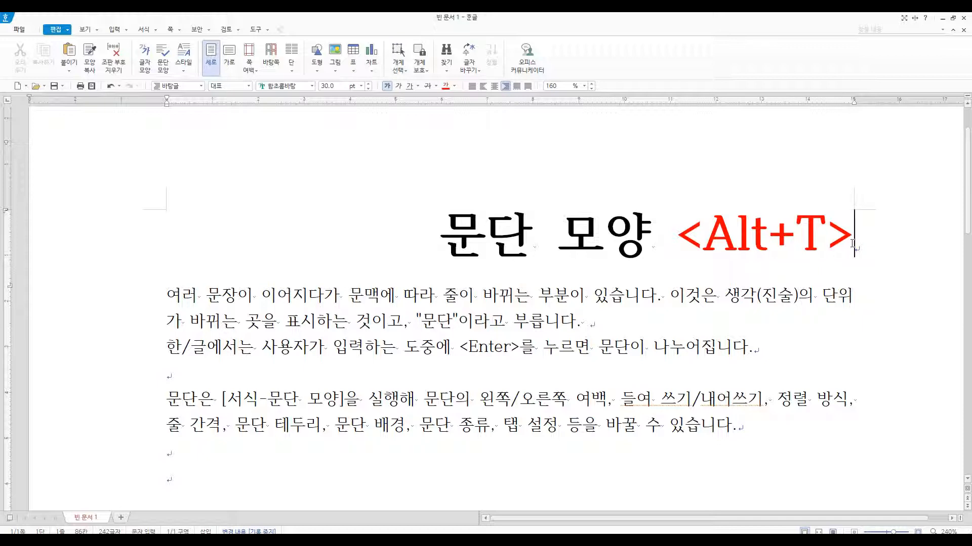
# Switch the heading to left, center and right alignment in turn without opening Paragraph Shape
pyautogui.click(483, 87)
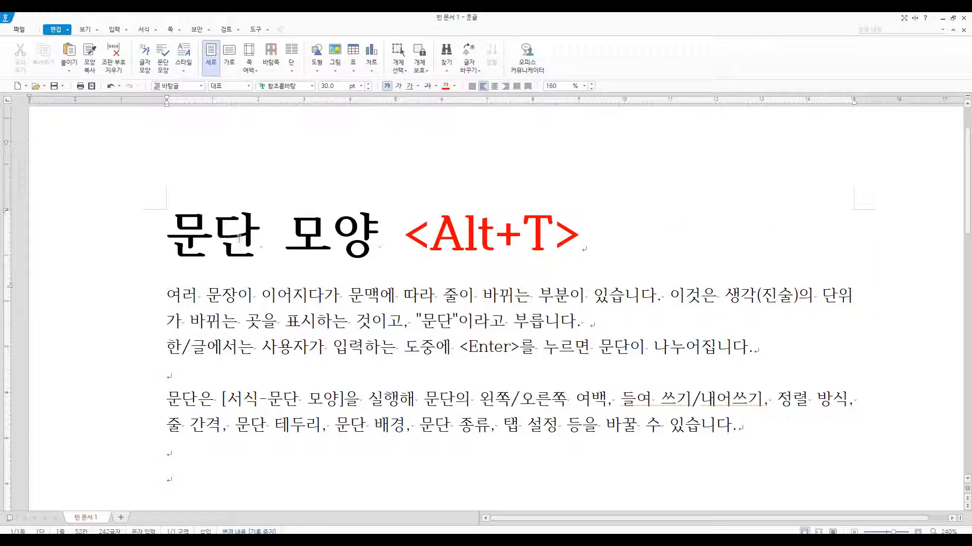
pyautogui.click(495, 87)
pyautogui.click(505, 87)
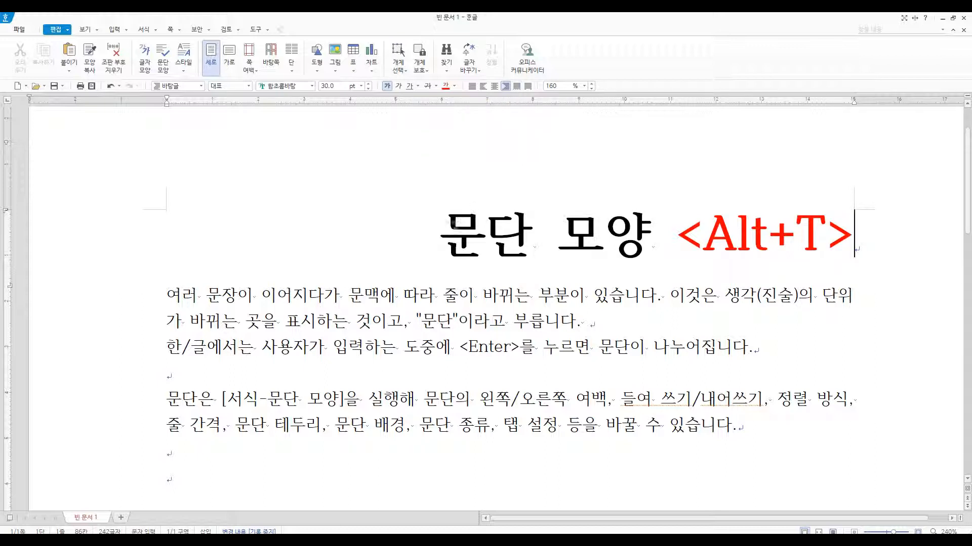
# Apply distributed alignment (배분 정렬) to the heading in Paragraph Shape and place the cursor at its end
pyautogui.moveTo(441, 230); pyautogui.dragTo(558, 230)
pyautogui.click(557, 233)
pyautogui.hotkey('alt', 't')
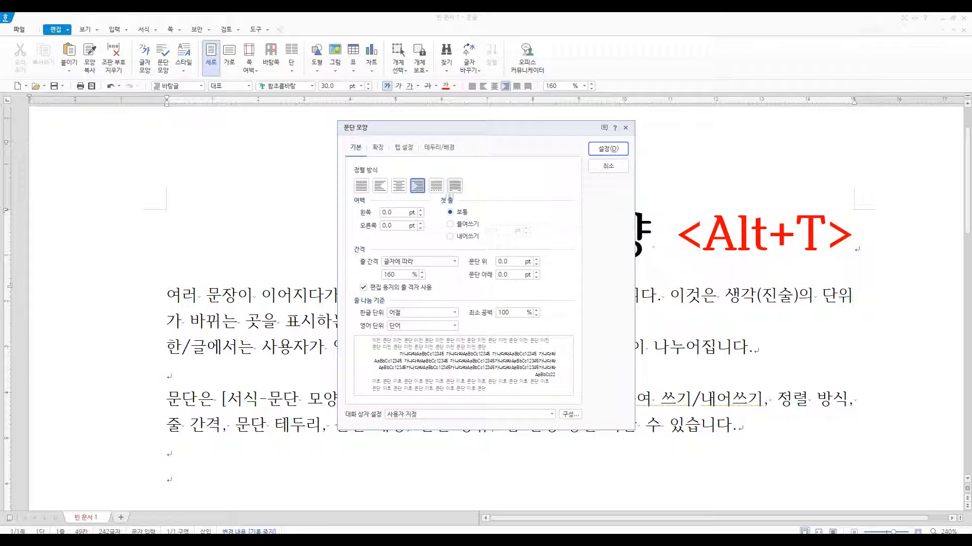
pyautogui.click(434, 187)
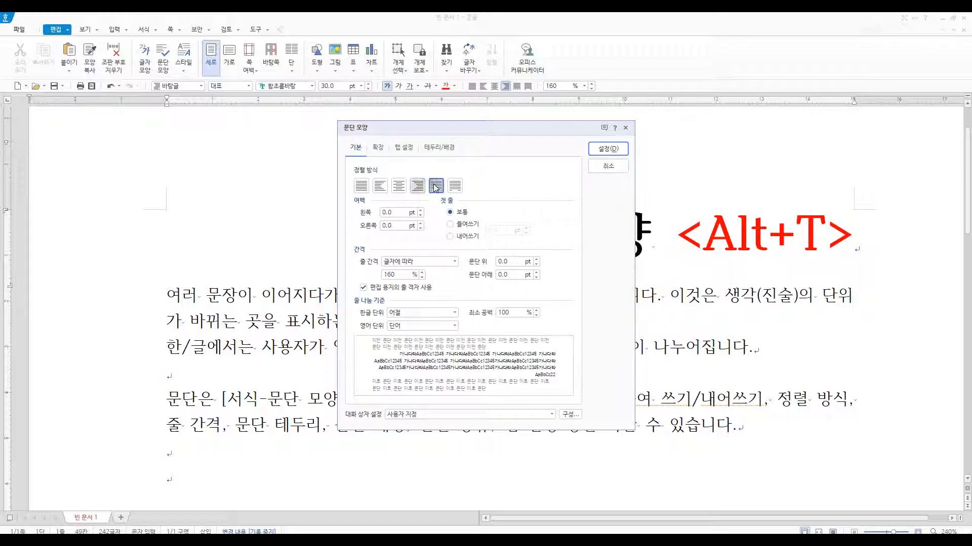
pyautogui.click(602, 148)
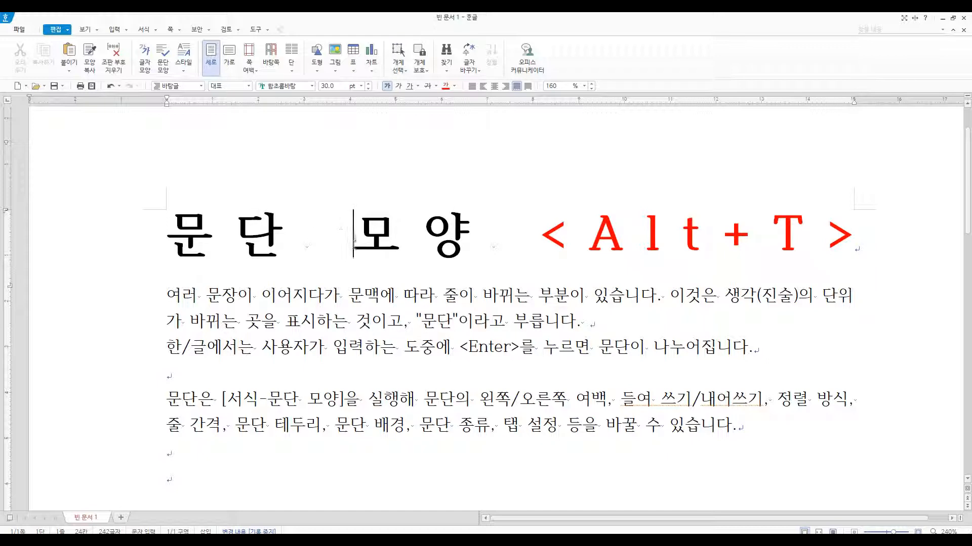
pyautogui.click(856, 228)
# Apply distributed alignment (배분 정렬) to the four place-name cells of the second-page table and highlight them to review the spacing
pyautogui.scroll(-10, 610, 240)
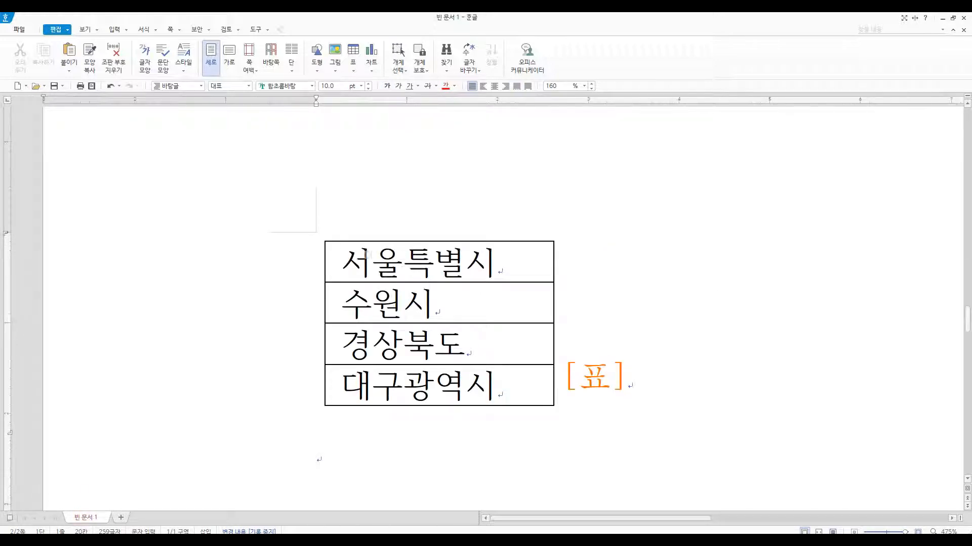
pyautogui.moveTo(521, 271); pyautogui.dragTo(513, 387)
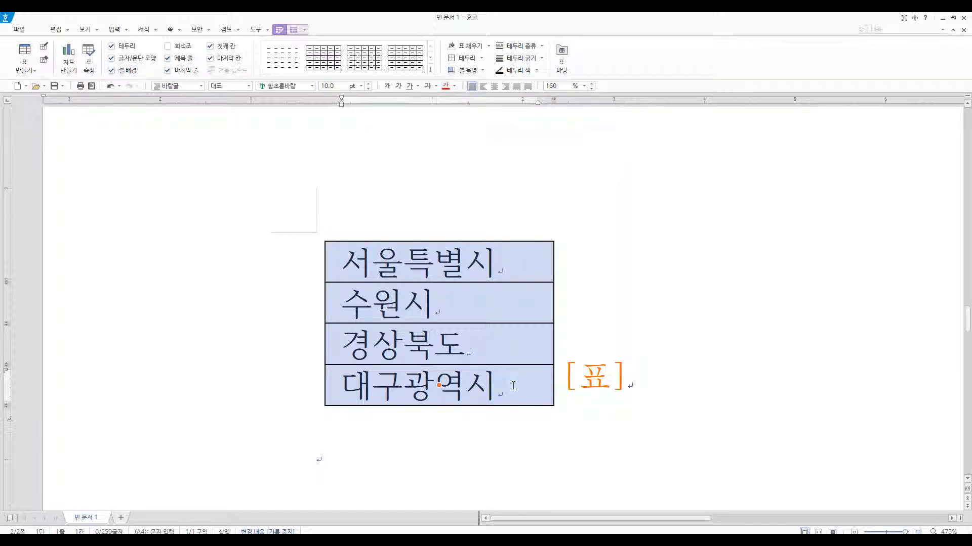
pyautogui.hotkey('alt', 't')
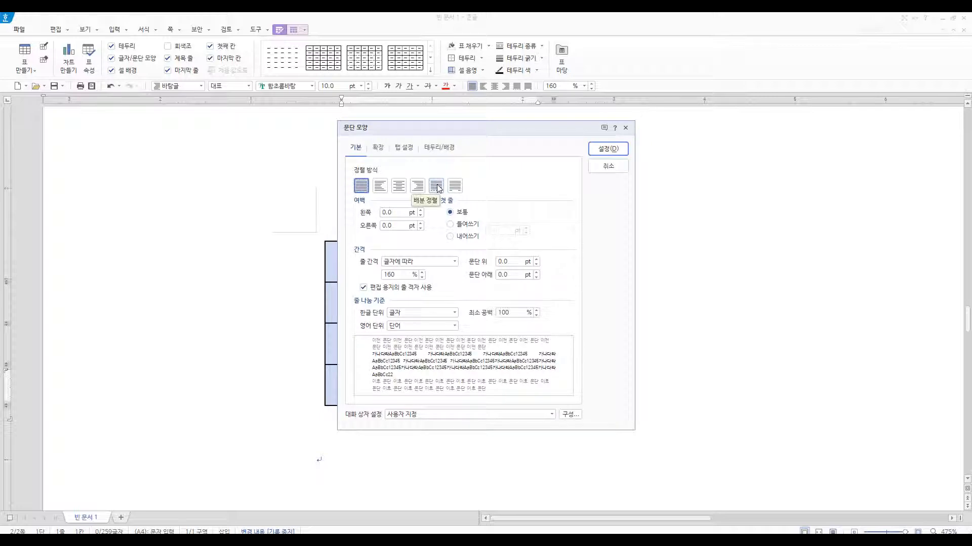
pyautogui.click(438, 189)
pyautogui.moveTo(515, 134); pyautogui.dragTo(730, 151)
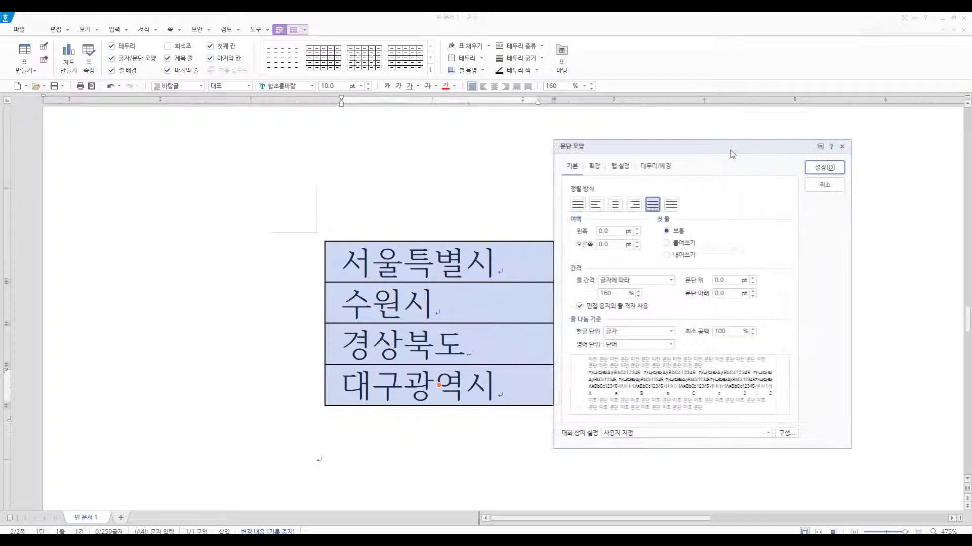
pyautogui.click(825, 164)
pyautogui.click(653, 268)
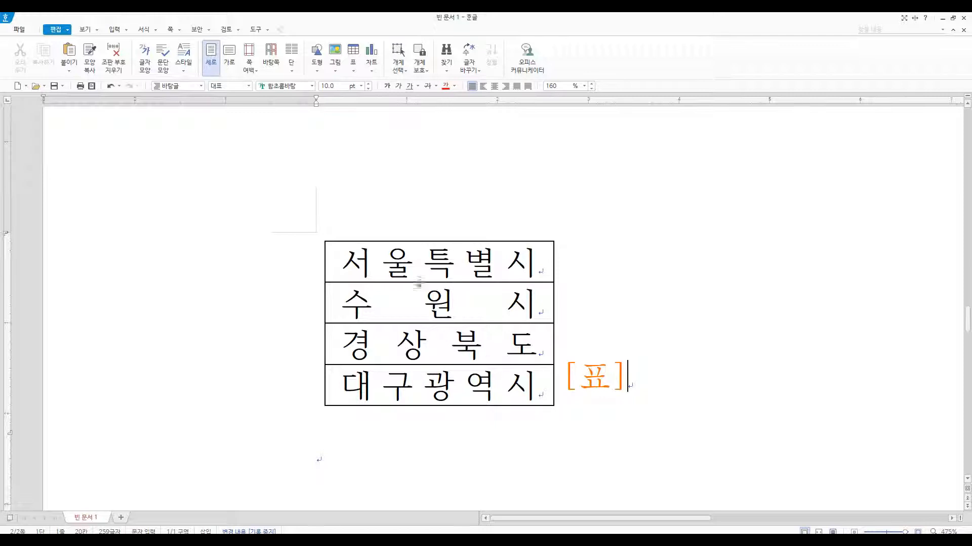
pyautogui.moveTo(345, 251); pyautogui.dragTo(345, 385)
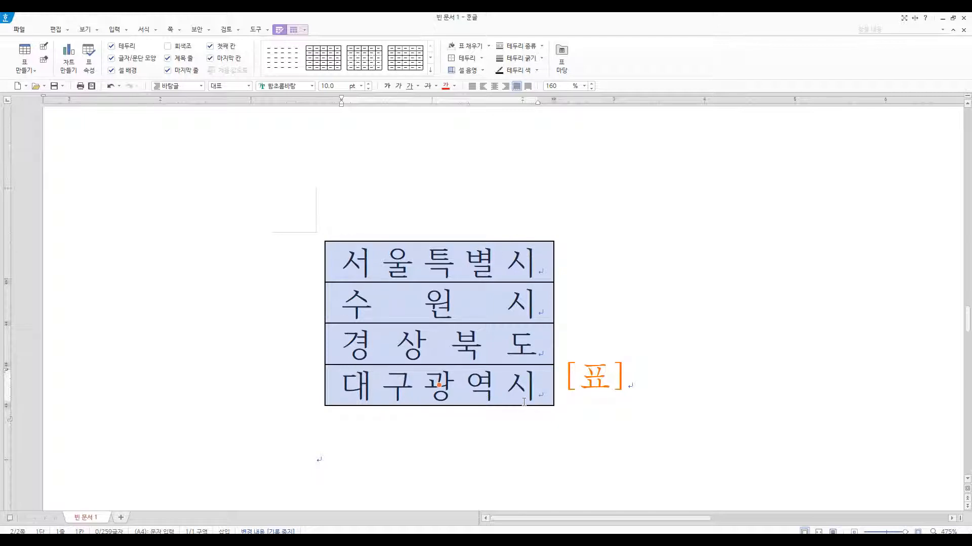
pyautogui.click(585, 314)
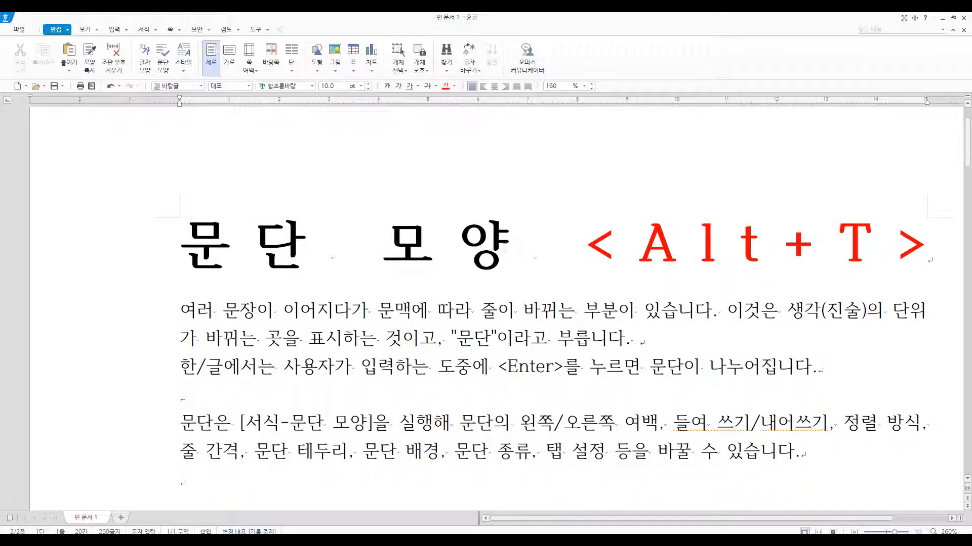
# Split the page 1 heading after 모양 so that <Alt+T> becomes its own paragraph
pyautogui.click(515, 251)
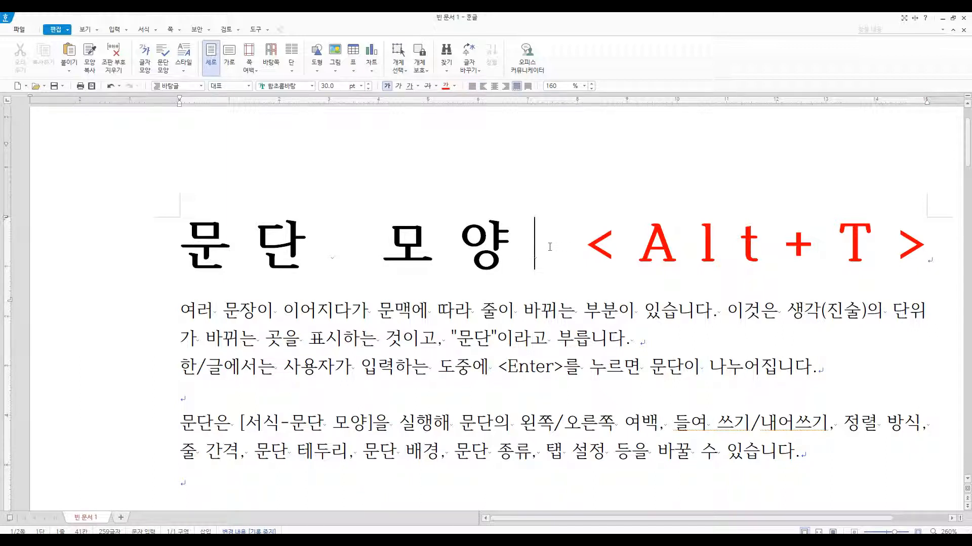
pyautogui.press('Return')
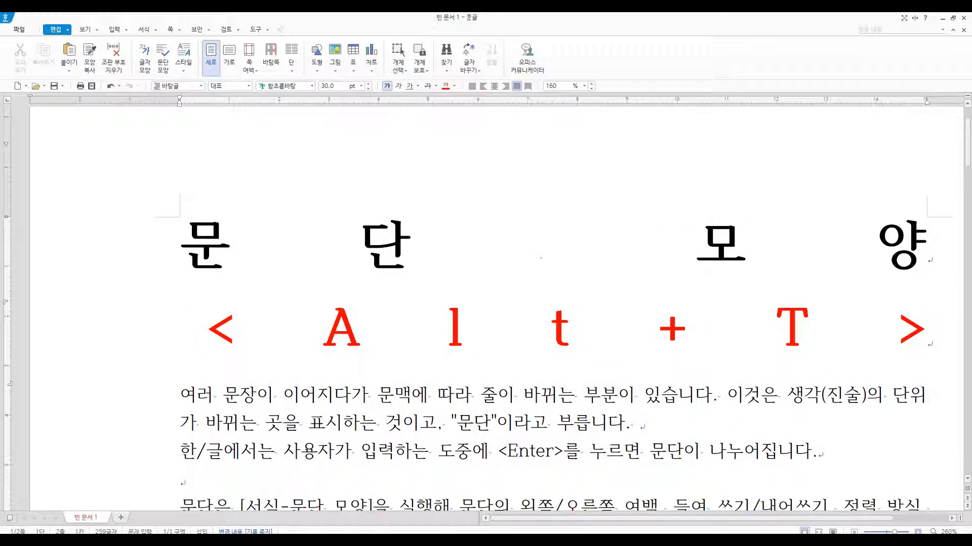
pyautogui.click(525, 250)
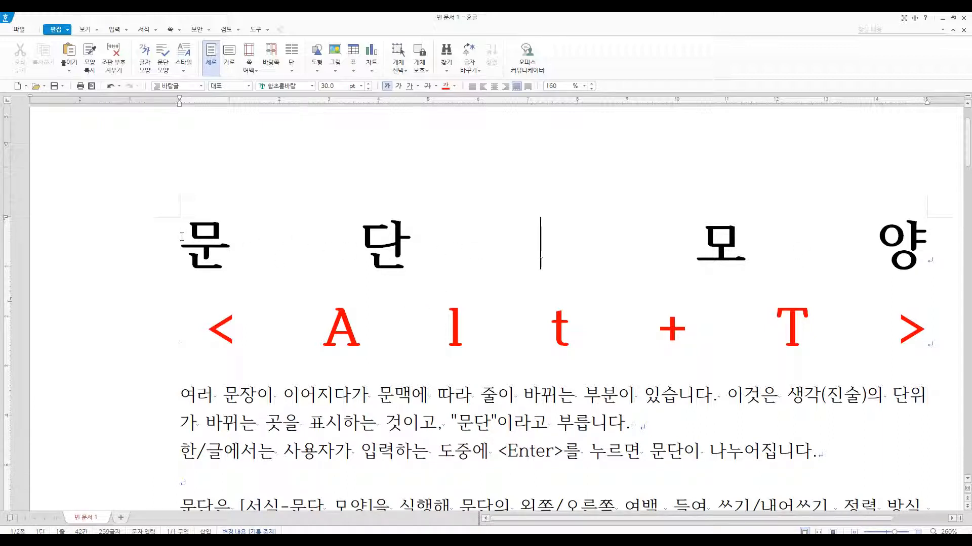
# Apply the last alignment option in Paragraph Shape, which spreads whole words to the margins, to the heading line 문단 모양 and compare it with <Alt+T>
pyautogui.moveTo(182, 237); pyautogui.dragTo(914, 235)
pyautogui.hotkey('alt', 't')
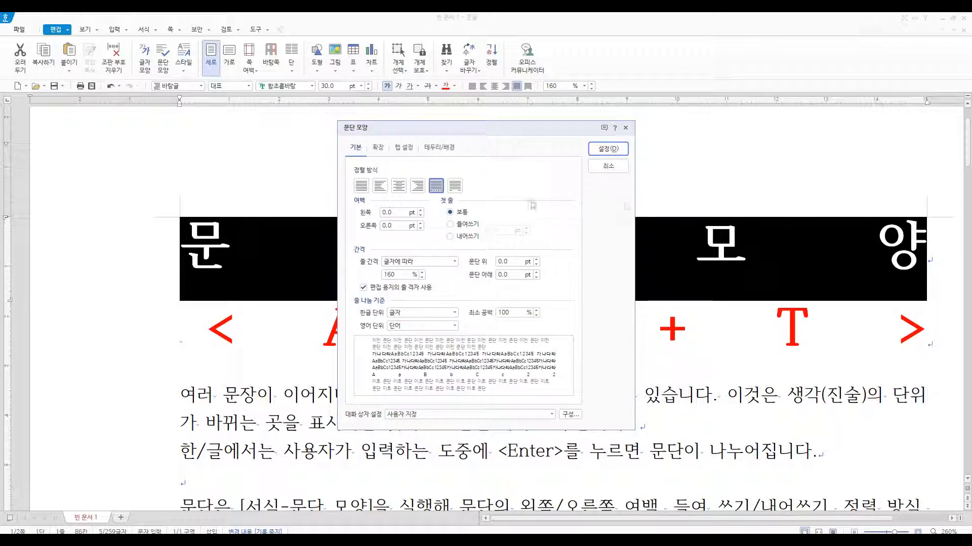
pyautogui.click(453, 187)
pyautogui.click(608, 149)
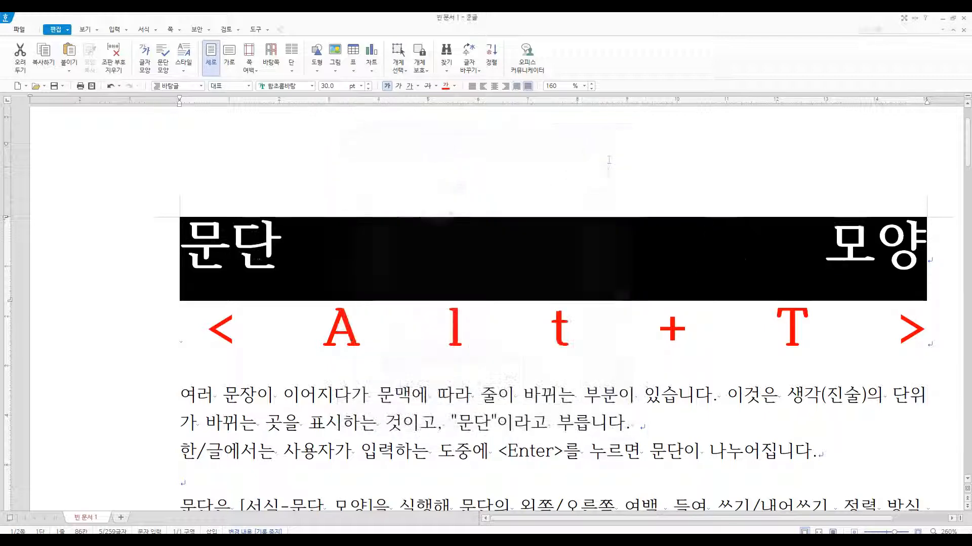
pyautogui.click(596, 258)
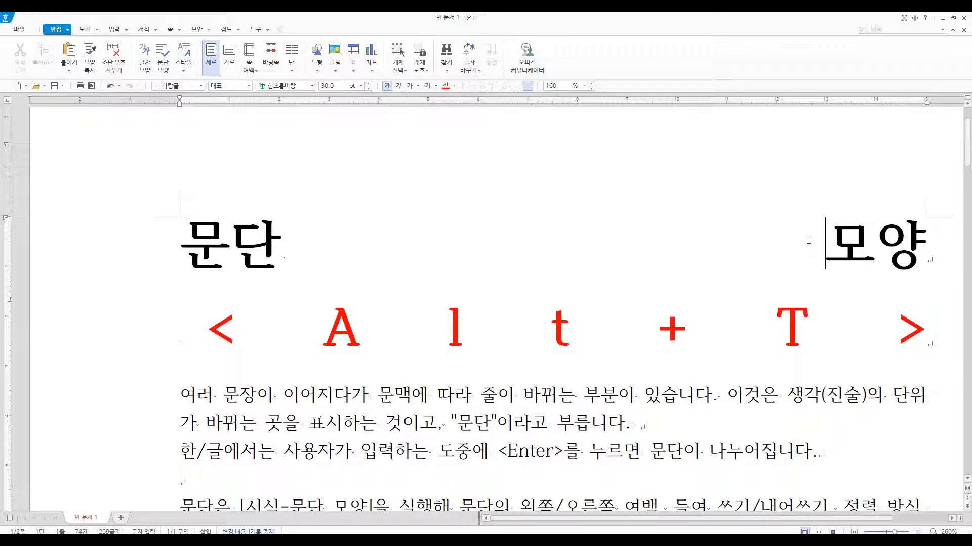
pyautogui.click(220, 315)
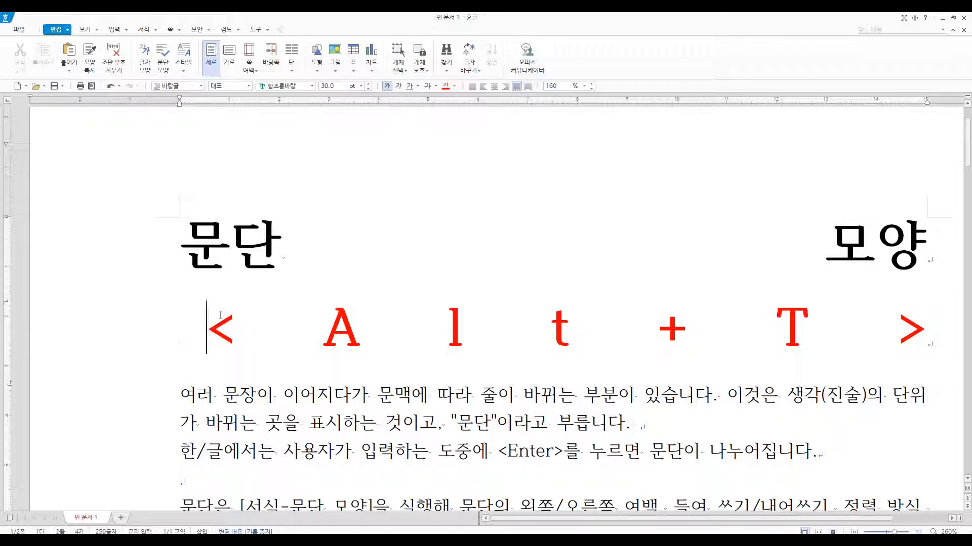
# Highlight the <Alt+T> line and the 문단 모양 heading to compare letter distribution (배분 정렬) with whole-word distribution
pyautogui.moveTo(220, 315); pyautogui.dragTo(933, 325)
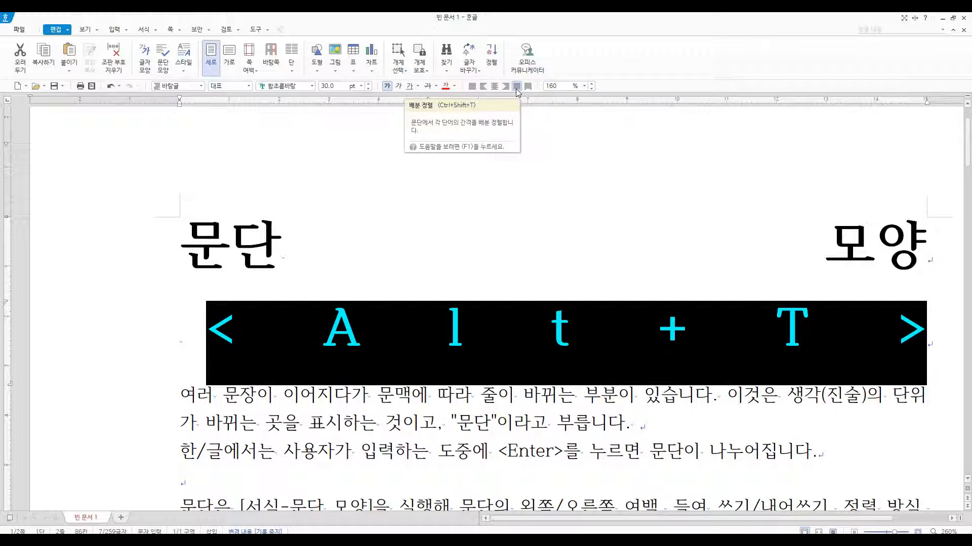
pyautogui.click(560, 317)
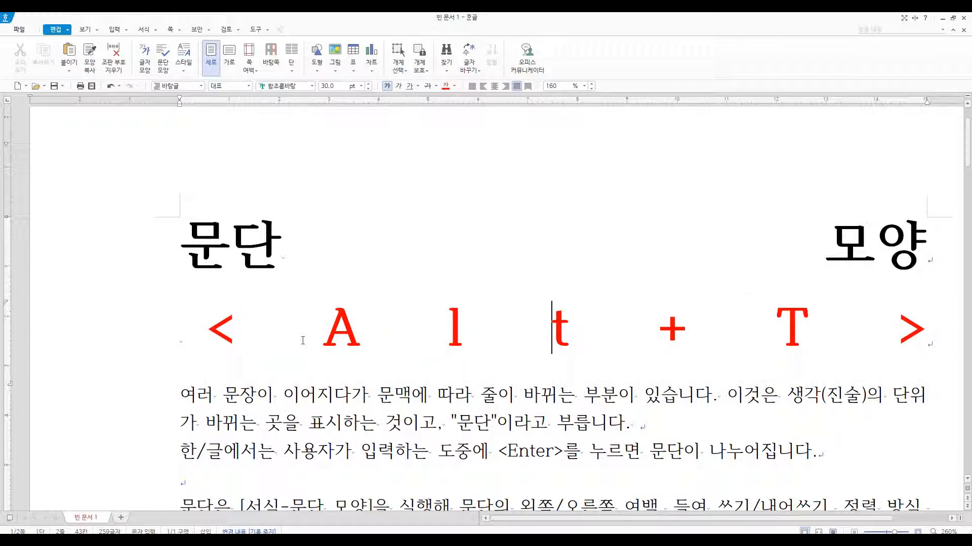
pyautogui.click(360, 255)
pyautogui.click(324, 355)
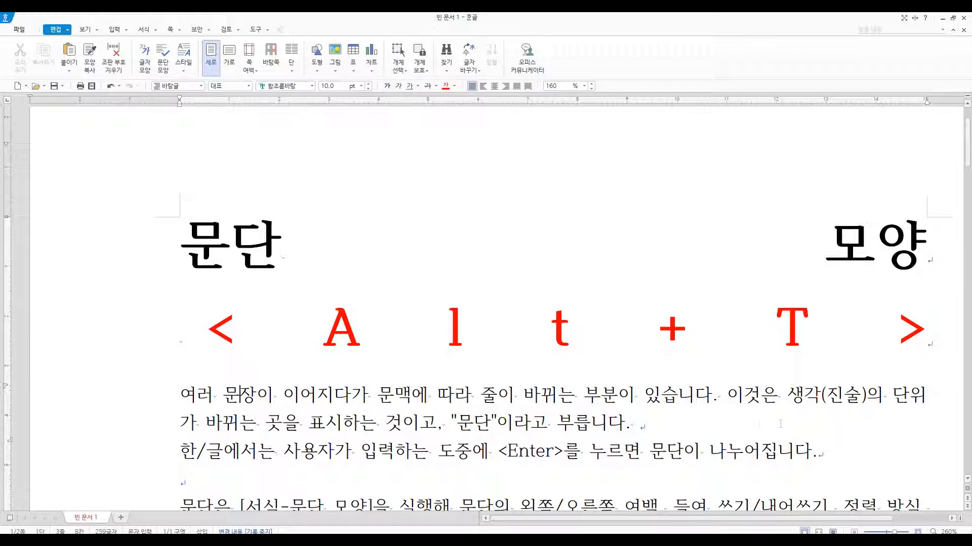
pyautogui.moveTo(180, 244); pyautogui.dragTo(927, 331)
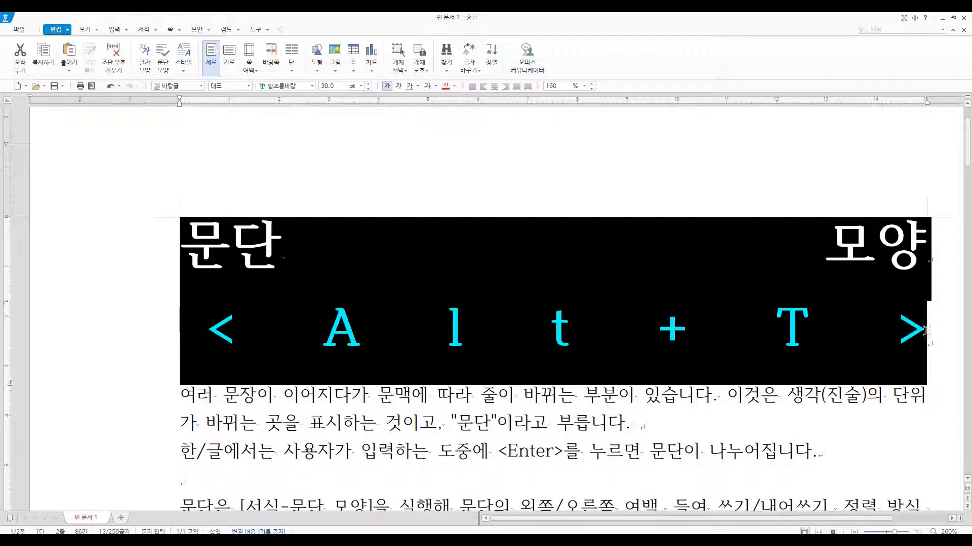
pyautogui.click(776, 287)
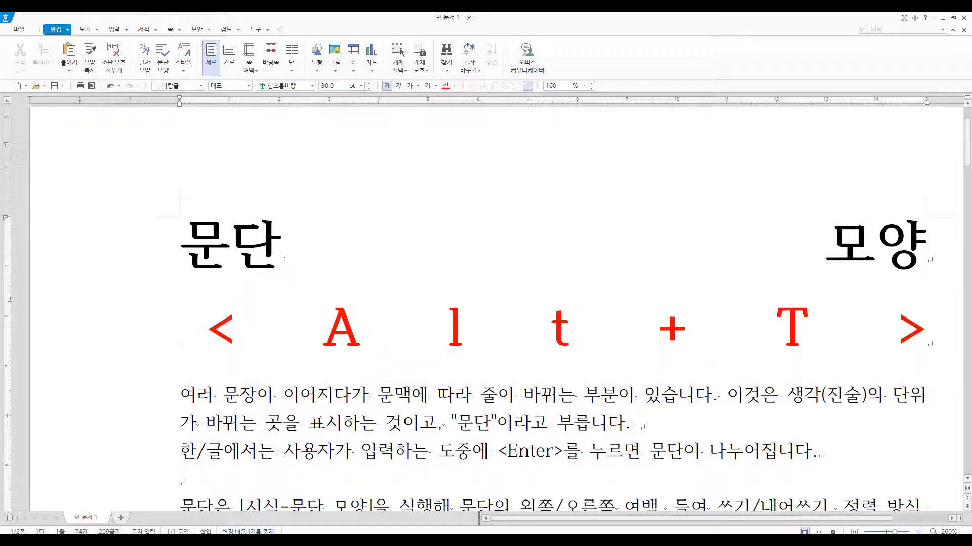
# Apply justified alignment, the first option in Paragraph Shape, to both heading lines, 문단 모양 and <Alt+T>
pyautogui.click(279, 241)
pyautogui.moveTo(186, 247); pyautogui.dragTo(930, 332)
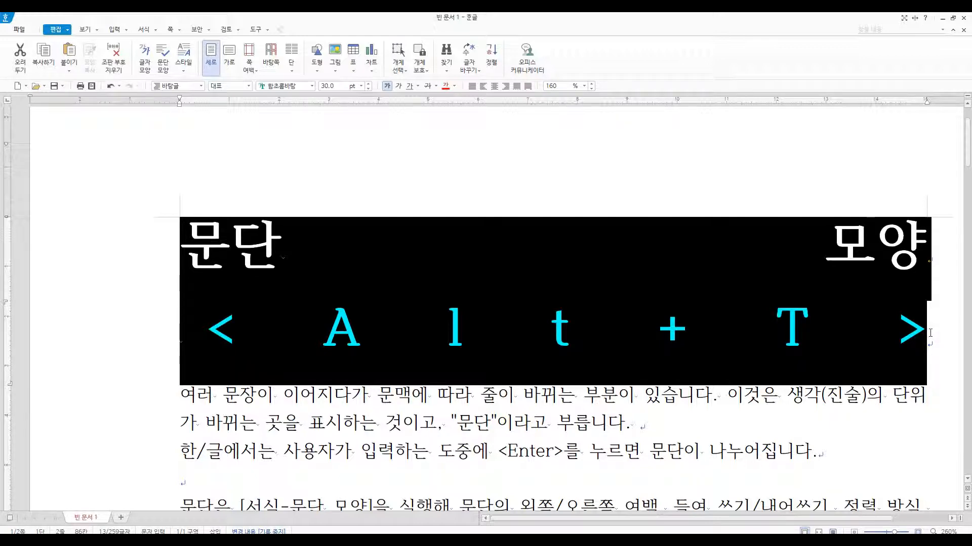
pyautogui.hotkey('alt', 't')
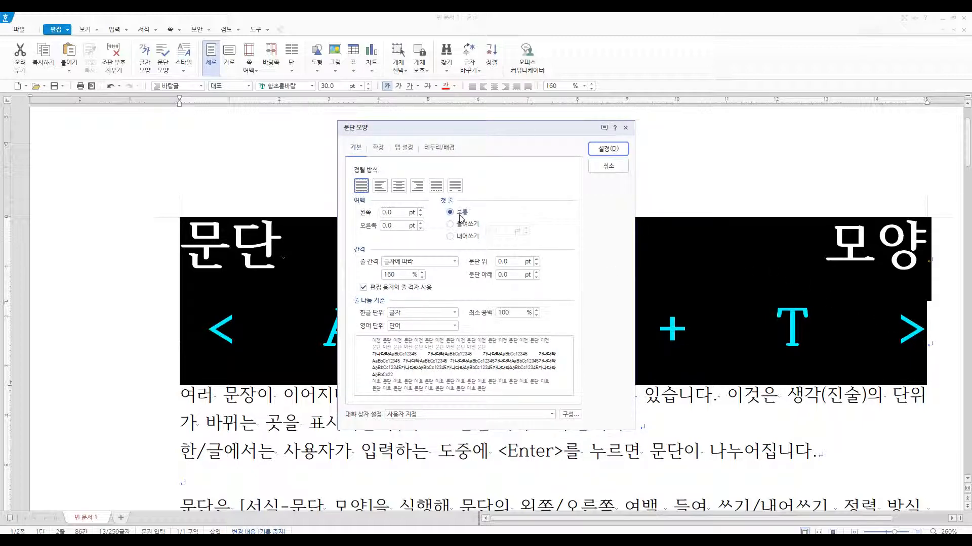
pyautogui.click(361, 187)
pyautogui.click(605, 149)
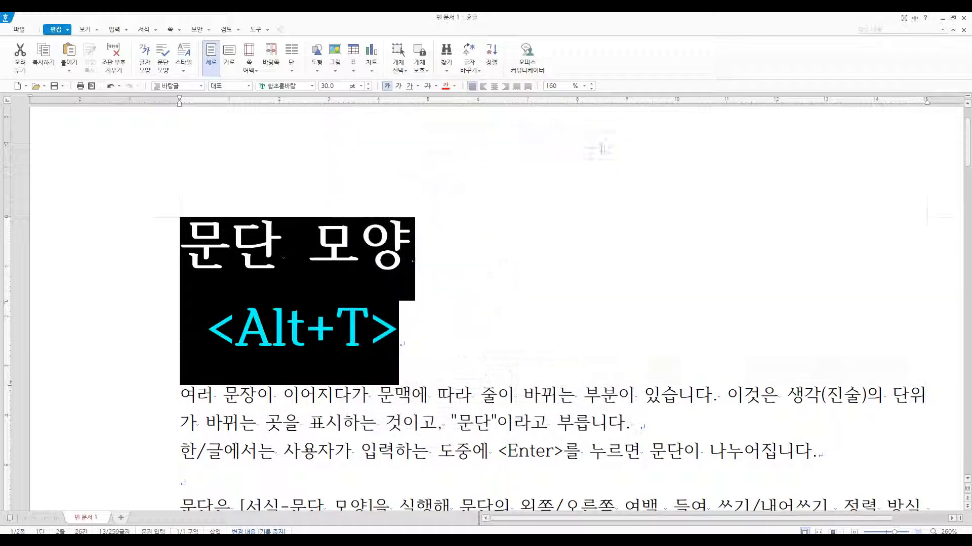
pyautogui.click(556, 237)
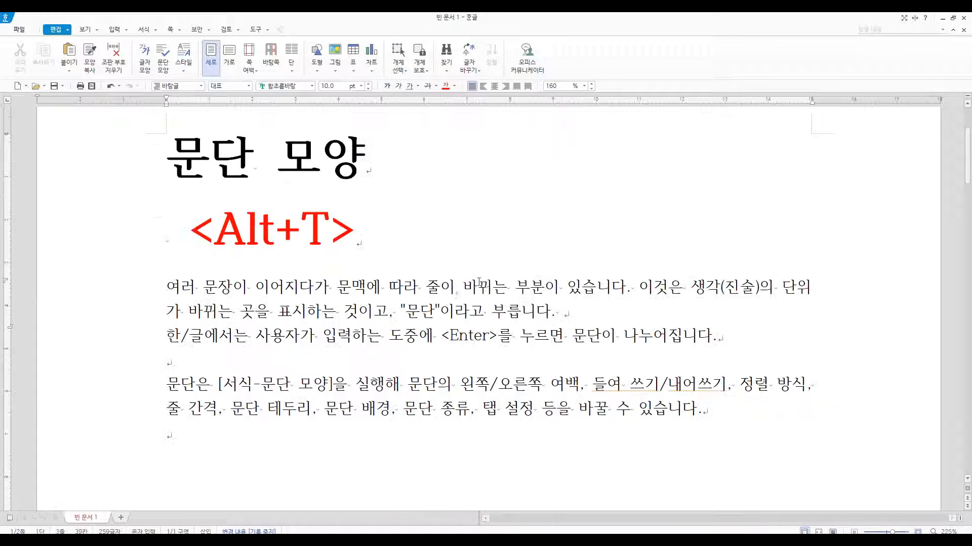
# Set the left (왼쪽) and right (오른쪽) margins of the first body paragraph to 30 pt in Paragraph Shape
pyautogui.hotkey('alt', 't')
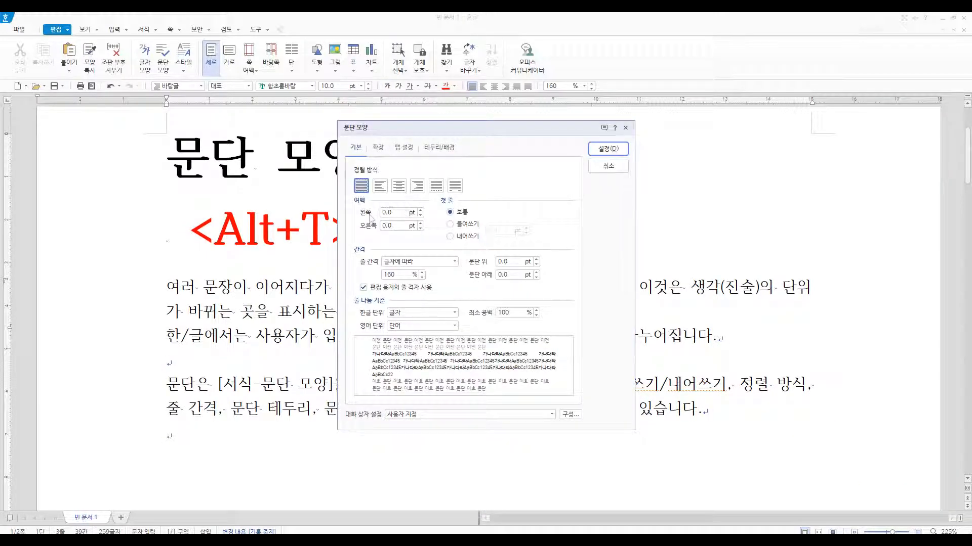
pyautogui.moveTo(441, 130); pyautogui.dragTo(625, 132)
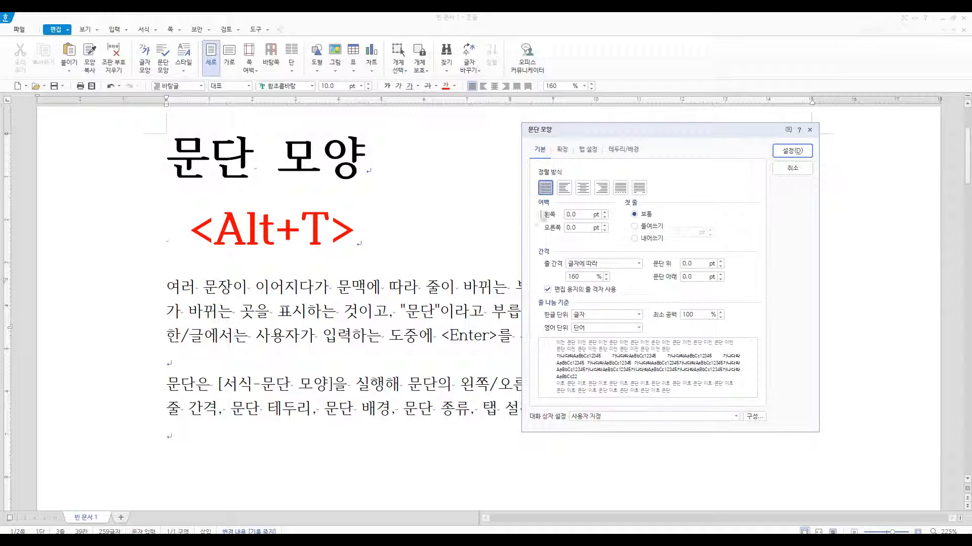
pyautogui.moveTo(581, 215); pyautogui.dragTo(557, 218)
pyautogui.write('30')
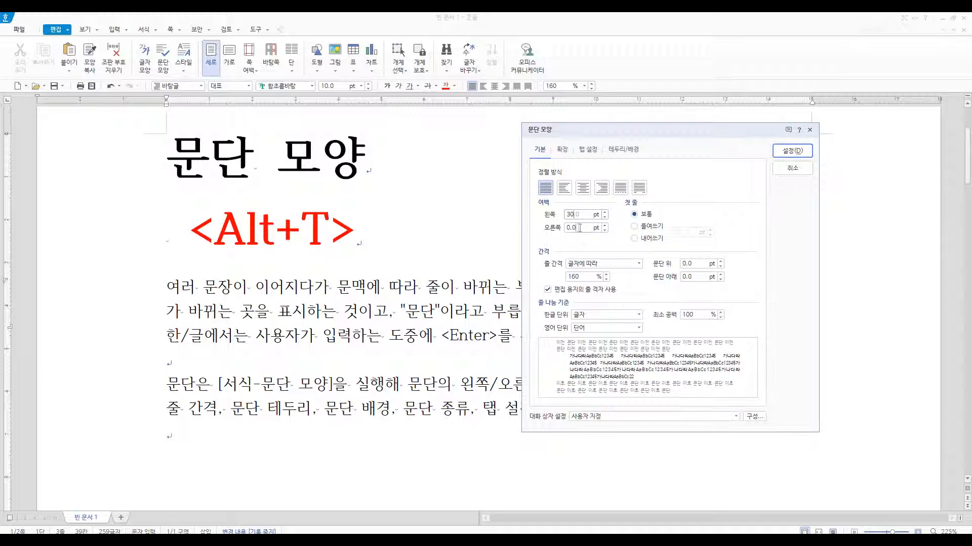
pyautogui.moveTo(580, 228); pyautogui.dragTo(557, 231)
pyautogui.write('30')
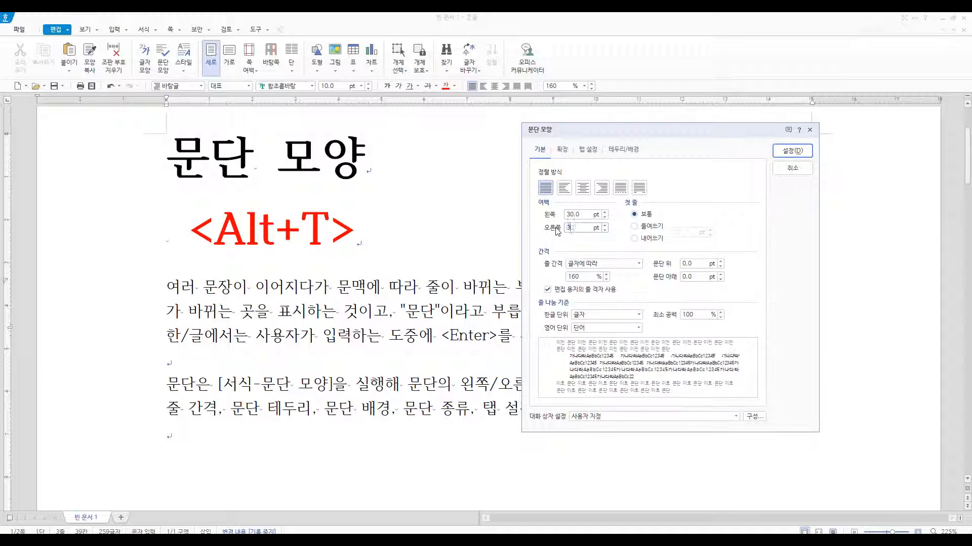
pyautogui.click(792, 151)
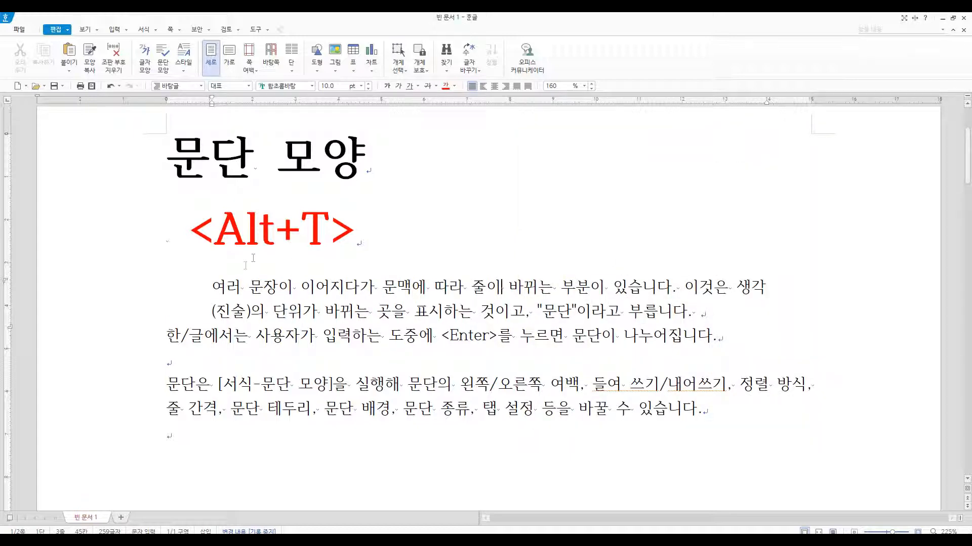
# Highlight the first body paragraph to review how its margins inset the text on both sides
pyautogui.click(213, 286)
pyautogui.click(491, 286)
pyautogui.moveTo(213, 286); pyautogui.dragTo(687, 312)
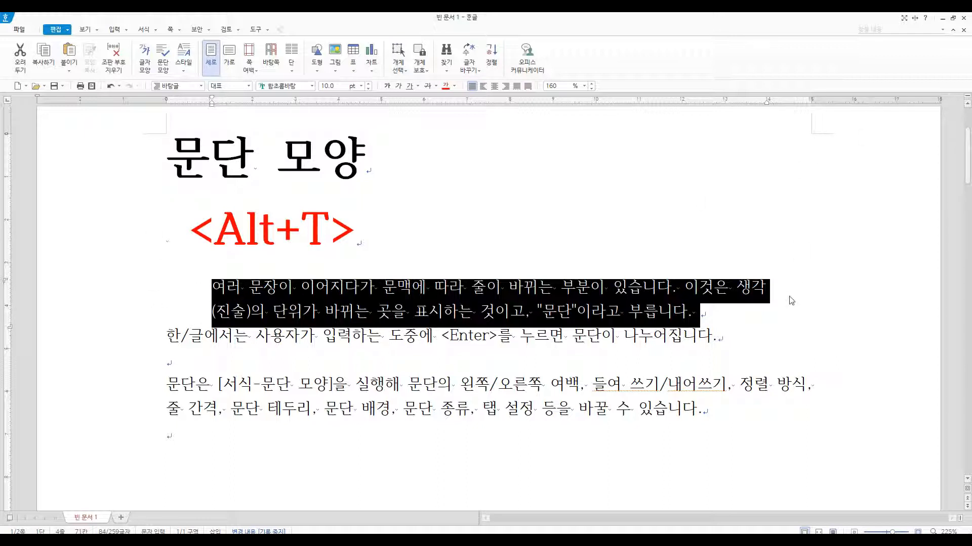
# Annotate both page margins with red lines and mark the first body paragraph's insets with arrows and circled 30 labels
pyautogui.moveTo(811, 133); pyautogui.dragTo(812, 343)
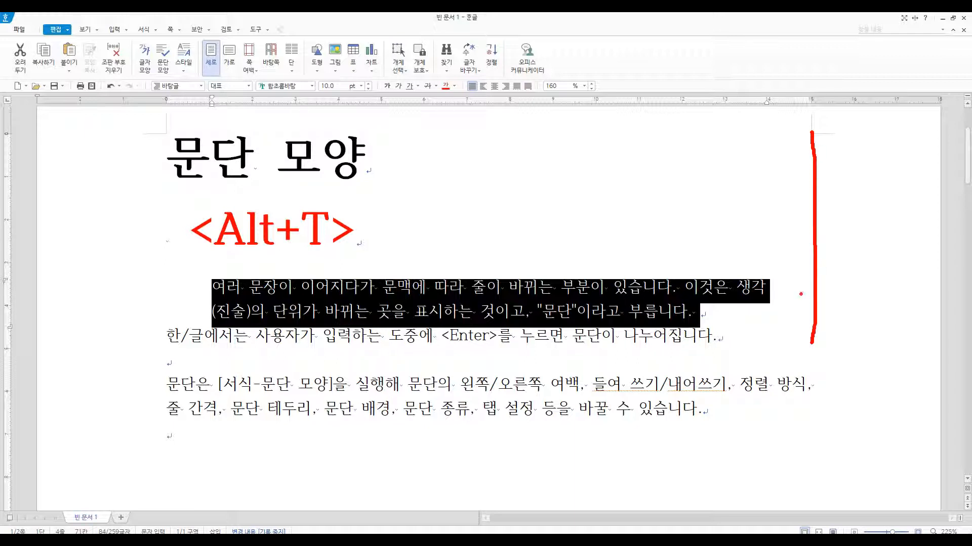
pyautogui.moveTo(813, 285)
pyautogui.mouseDown()
pyautogui.moveTo(770, 289)
pyautogui.moveTo(773, 295)
pyautogui.mouseUp()
pyautogui.moveTo(770, 248)
pyautogui.mouseDown()
pyautogui.moveTo(779, 263)
pyautogui.moveTo(767, 273)
pyautogui.moveTo(790, 250)
pyautogui.mouseUp()
pyautogui.moveTo(165, 134)
pyautogui.mouseDown()
pyautogui.moveTo(164, 340)
pyautogui.moveTo(188, 305)
pyautogui.moveTo(217, 306)
pyautogui.moveTo(199, 313)
pyautogui.mouseUp()
pyautogui.moveTo(177, 274)
pyautogui.mouseDown()
pyautogui.moveTo(180, 292)
pyautogui.moveTo(200, 276)
pyautogui.mouseUp()
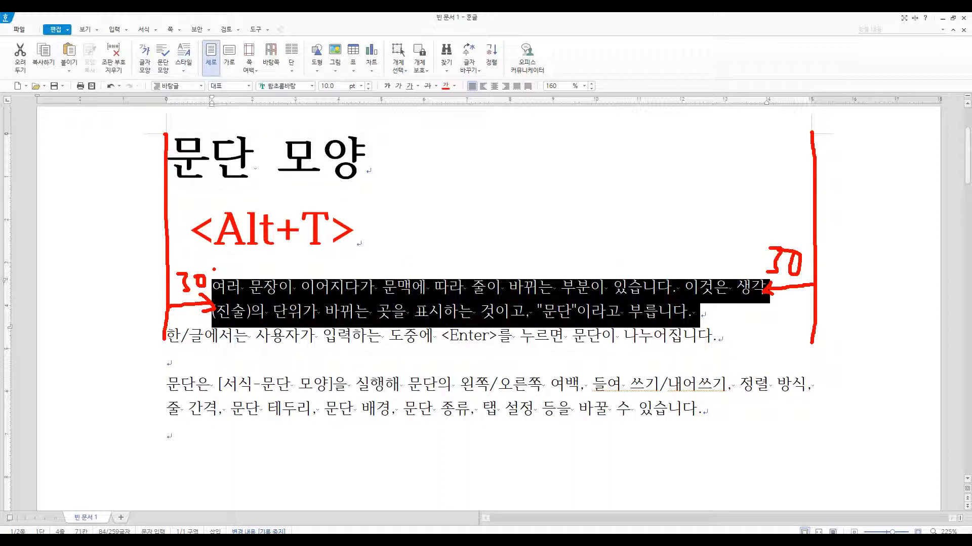
pyautogui.moveTo(210, 267)
pyautogui.mouseDown()
pyautogui.moveTo(144, 291)
pyautogui.moveTo(199, 272)
pyautogui.mouseUp()
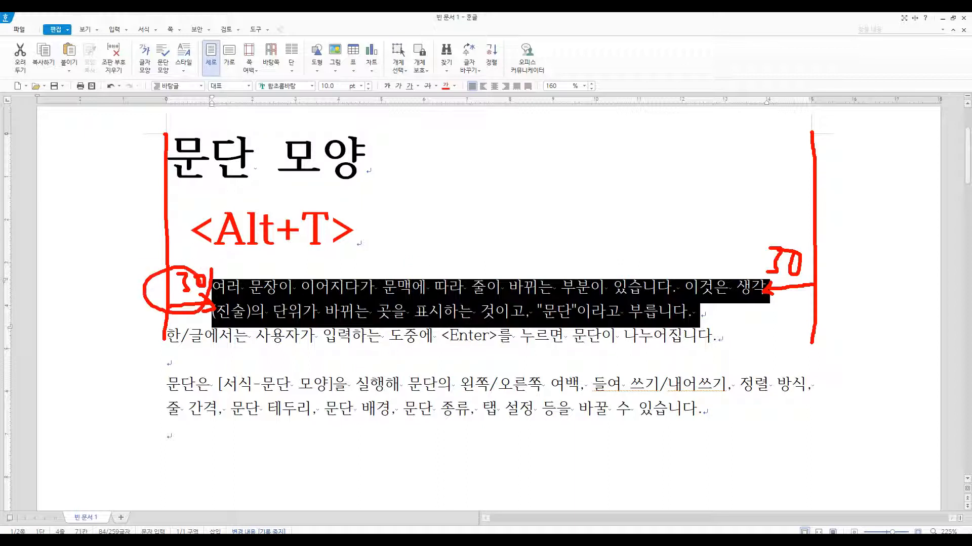
pyautogui.moveTo(812, 279)
pyautogui.mouseDown()
pyautogui.moveTo(756, 239)
pyautogui.moveTo(818, 278)
pyautogui.mouseUp()
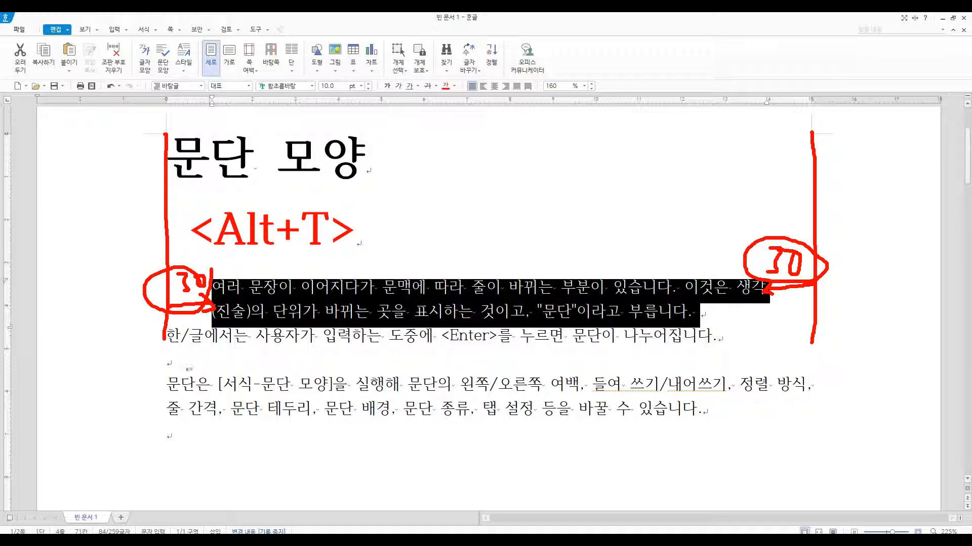
pyautogui.moveTo(167, 354); pyautogui.dragTo(168, 418)
pyautogui.moveTo(812, 337); pyautogui.dragTo(813, 422)
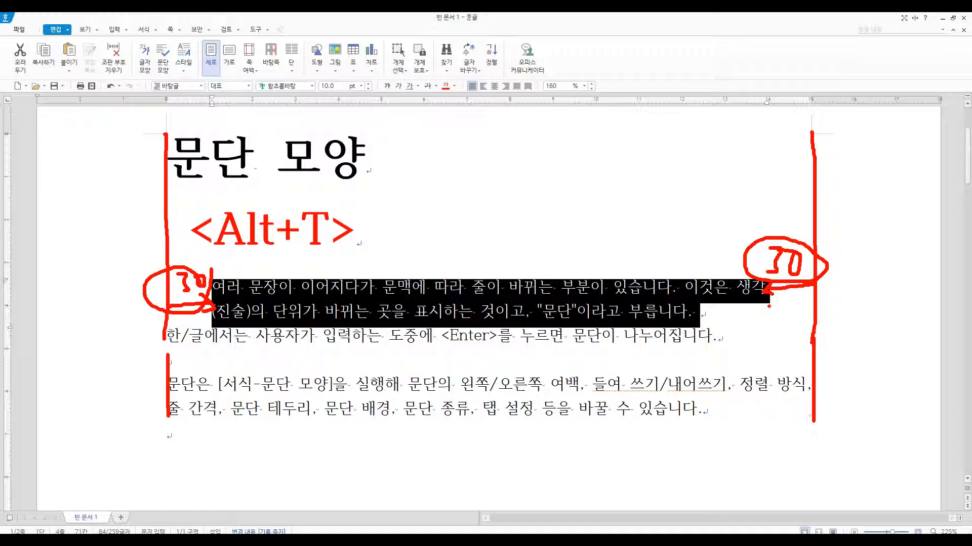
pyautogui.moveTo(769, 304); pyautogui.dragTo(768, 370)
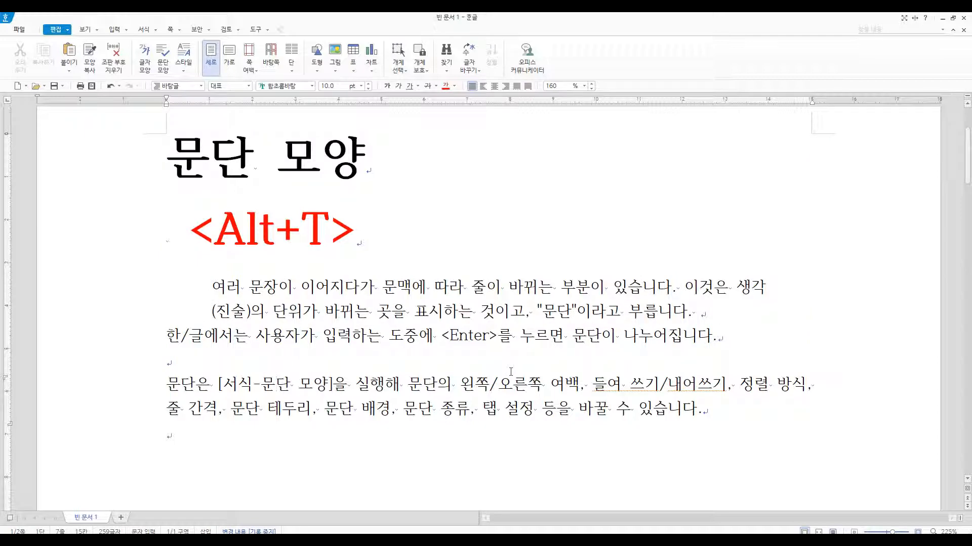
# Apply a 10 pt first-line indent (들여쓰기) to the paragraph beginning 문단은 [서식-문단 모양] in Paragraph Shape
pyautogui.hotkey('alt', 't')
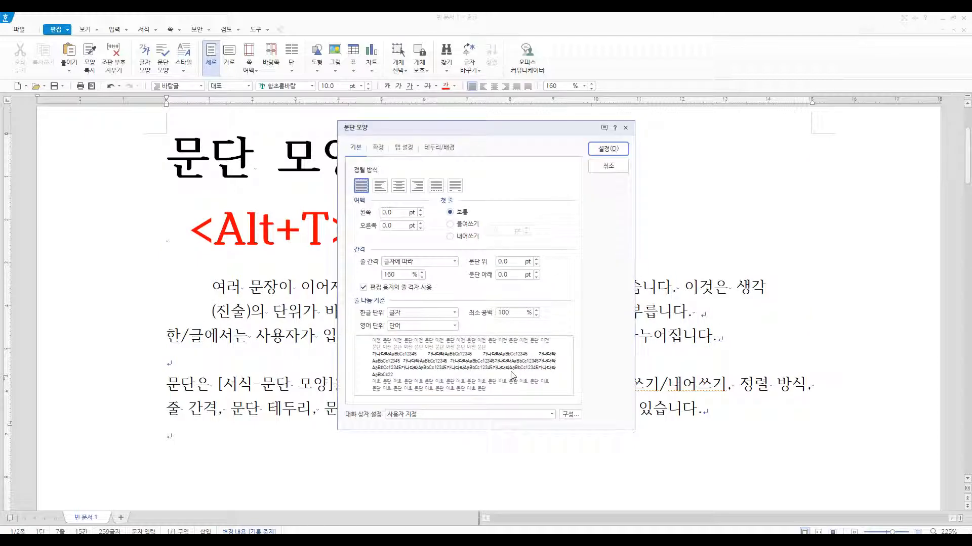
pyautogui.moveTo(505, 125); pyautogui.dragTo(729, 132)
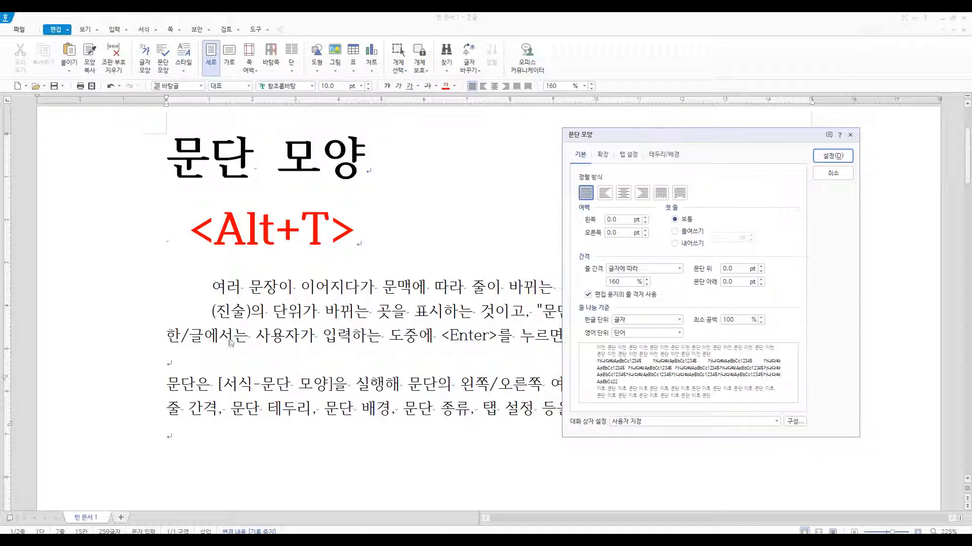
pyautogui.click(688, 233)
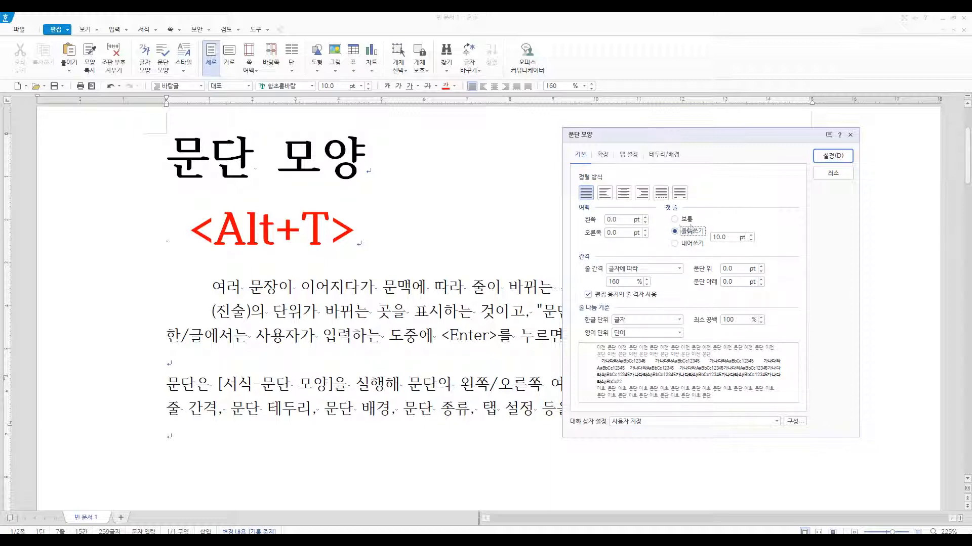
pyautogui.click(832, 156)
pyautogui.click(185, 390)
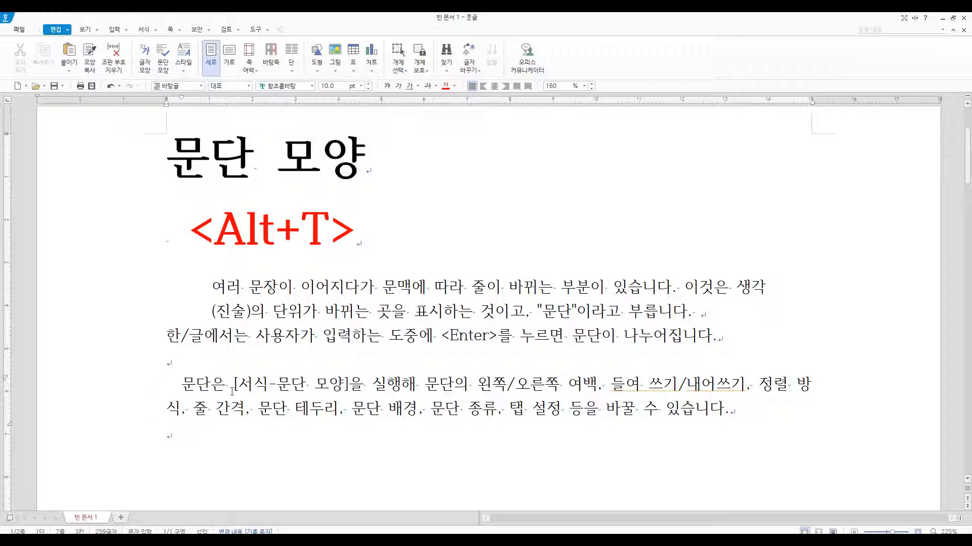
# Start a new paragraph after the indented one and enter 문단은
pyautogui.click(745, 410)
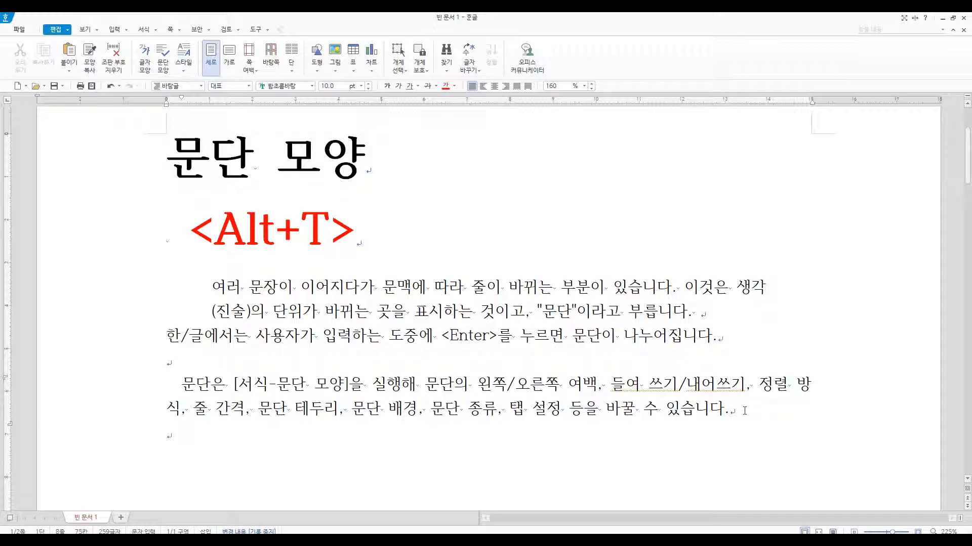
pyautogui.press('Return')
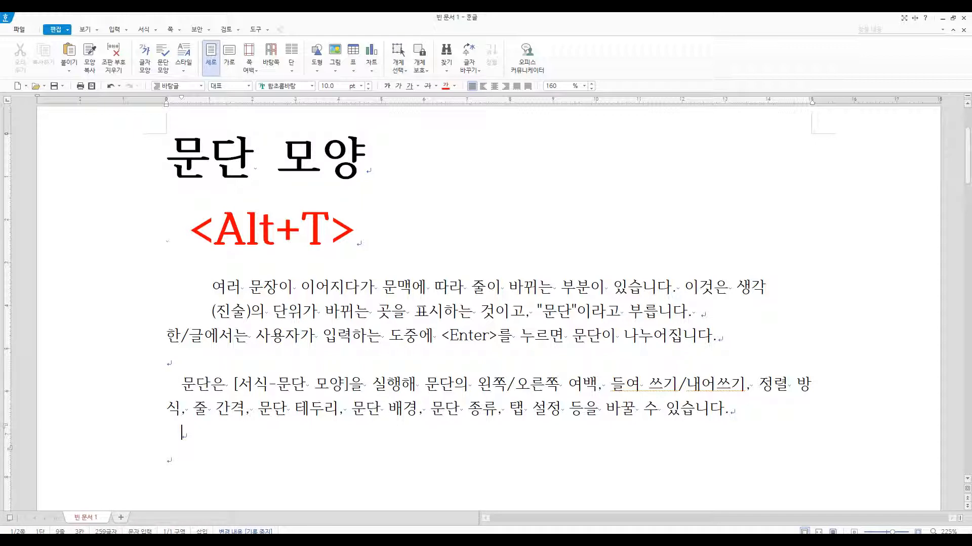
pyautogui.write('문단은')
# Highlight the last two text paragraphs to examine where each one's first line starts
pyautogui.click(738, 411)
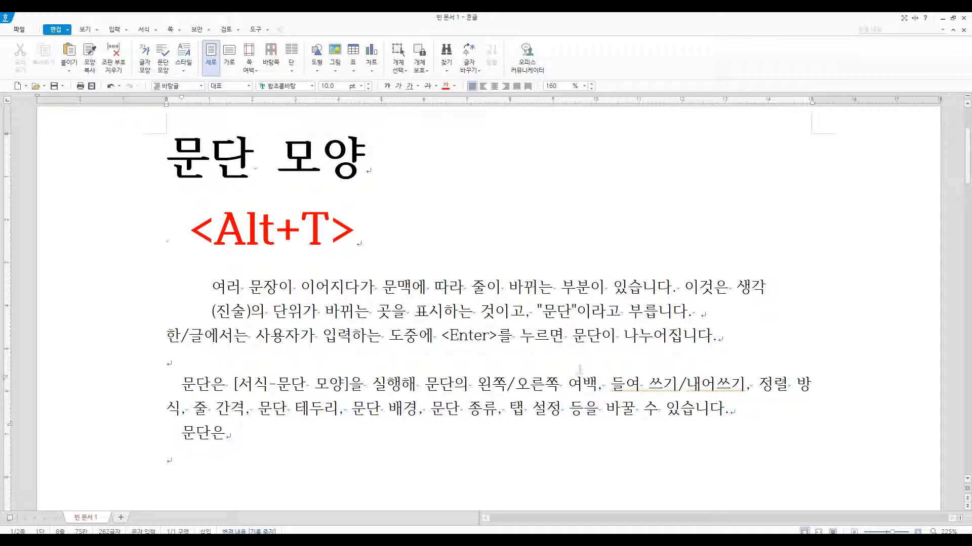
pyautogui.moveTo(573, 383); pyautogui.dragTo(572, 433)
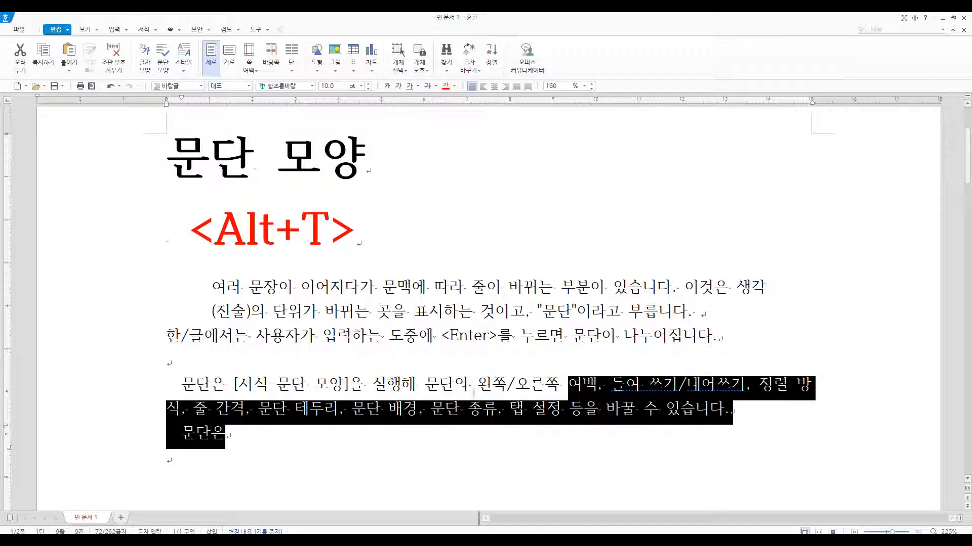
pyautogui.click(177, 370)
pyautogui.moveTo(178, 383); pyautogui.dragTo(233, 436)
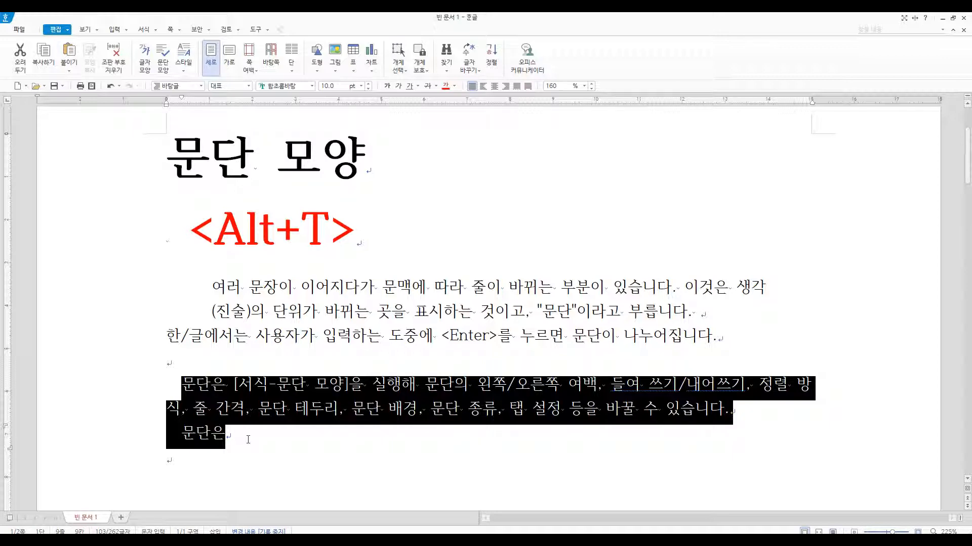
pyautogui.click(232, 431)
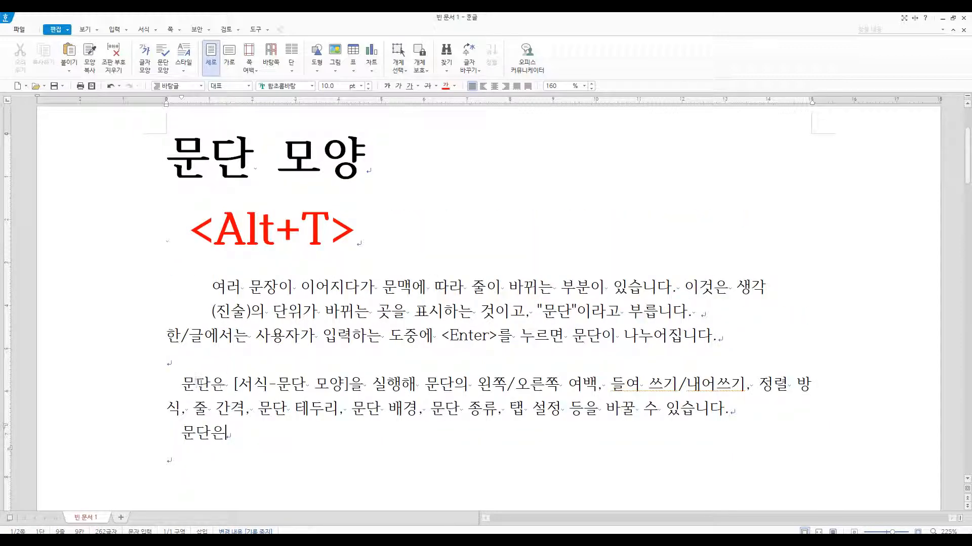
# Set the first line of the last two text paragraphs to normal (보통) in Paragraph Shape
pyautogui.moveTo(181, 384); pyautogui.dragTo(252, 432)
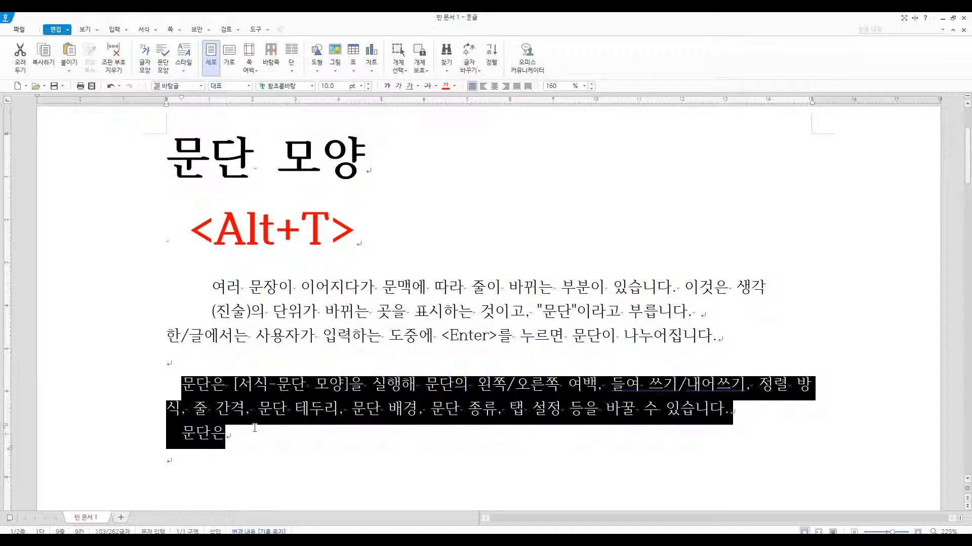
pyautogui.hotkey('alt', 't')
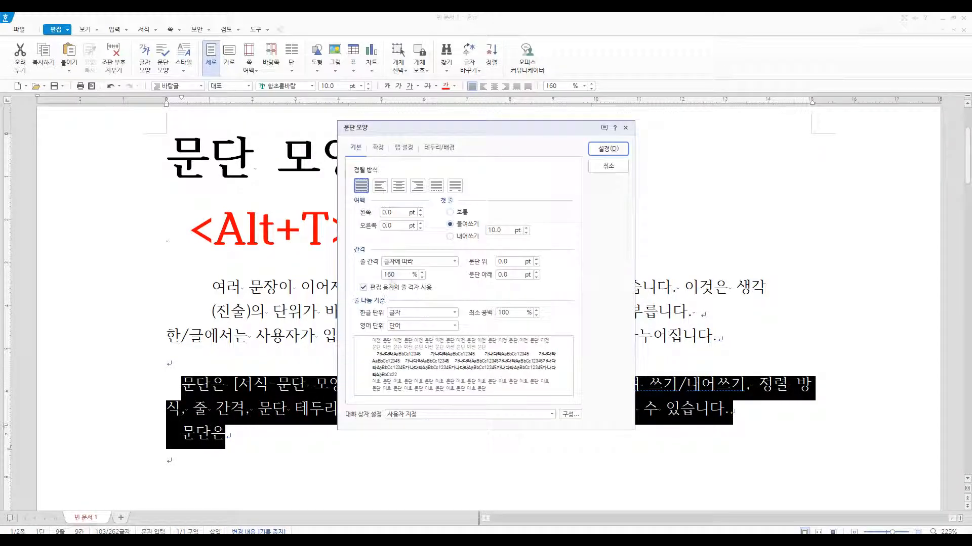
pyautogui.click(460, 211)
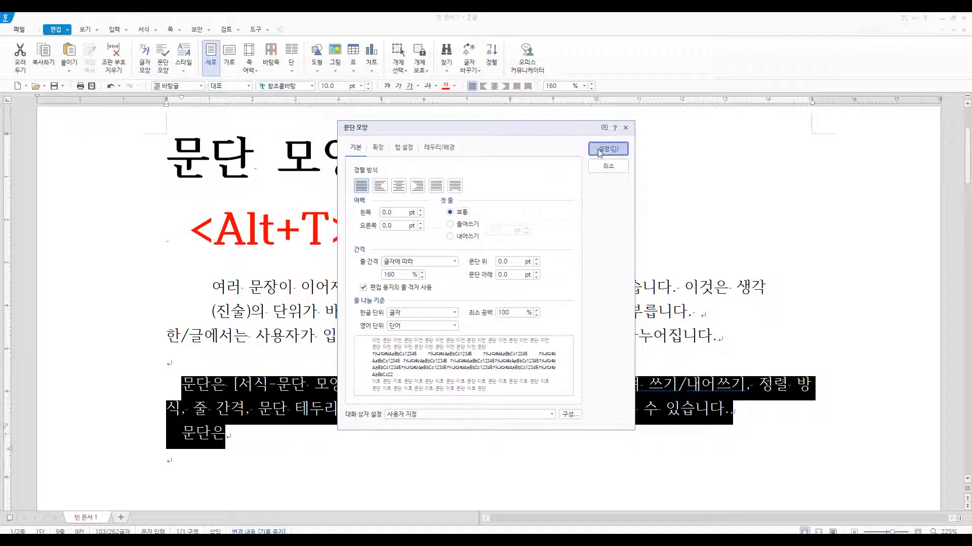
pyautogui.click(608, 149)
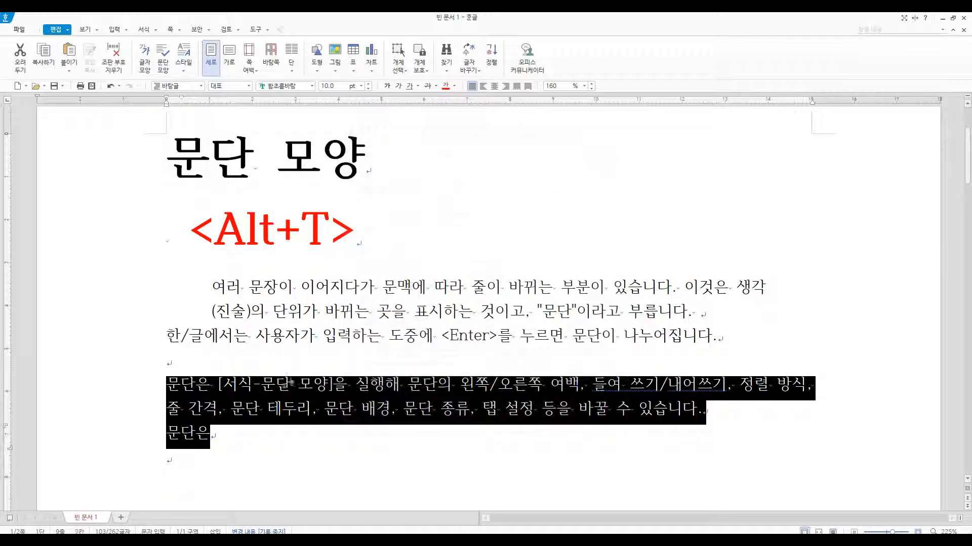
# Insert several spaces before 줄 간격 on the wrapped line and before the last line's 문단은 to push both lines inward
pyautogui.click(217, 389)
pyautogui.click(197, 386)
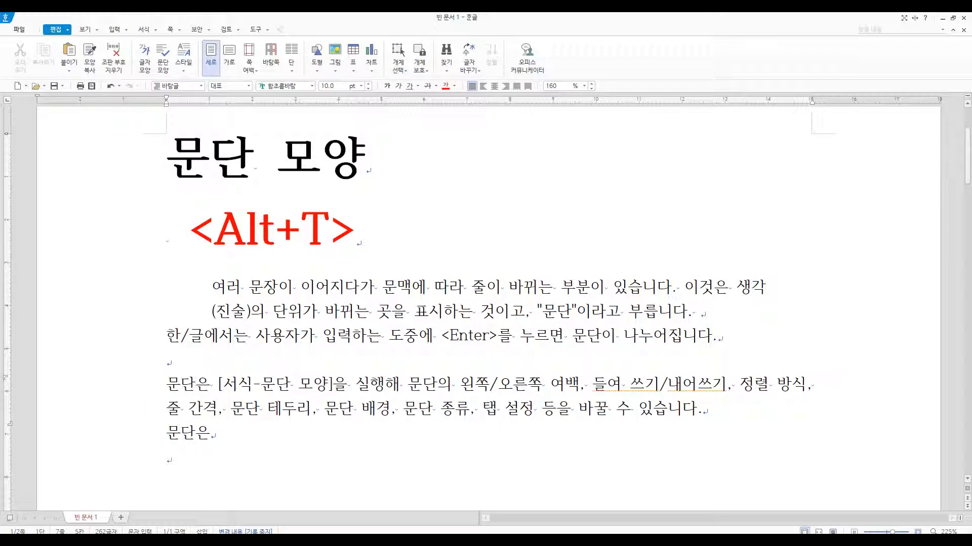
pyautogui.click(166, 409)
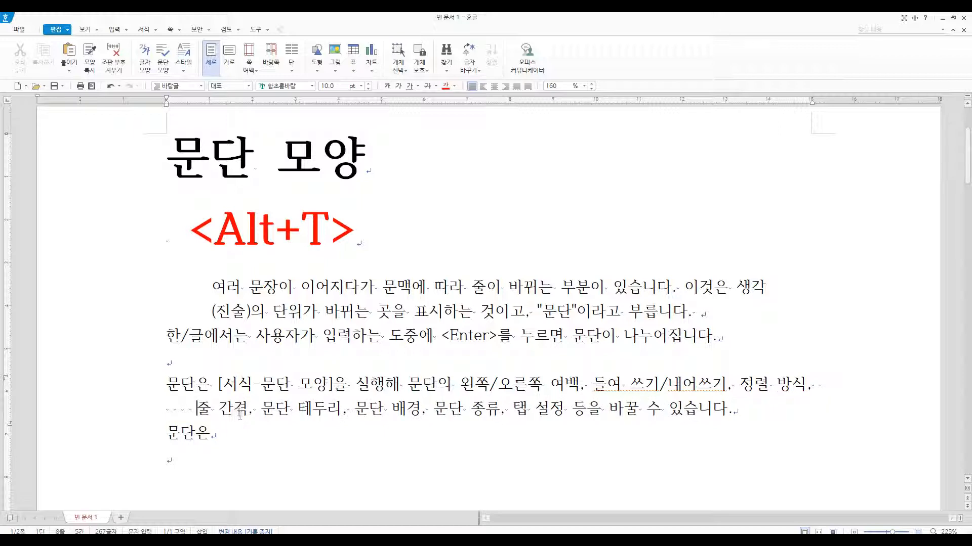
pyautogui.click(169, 433)
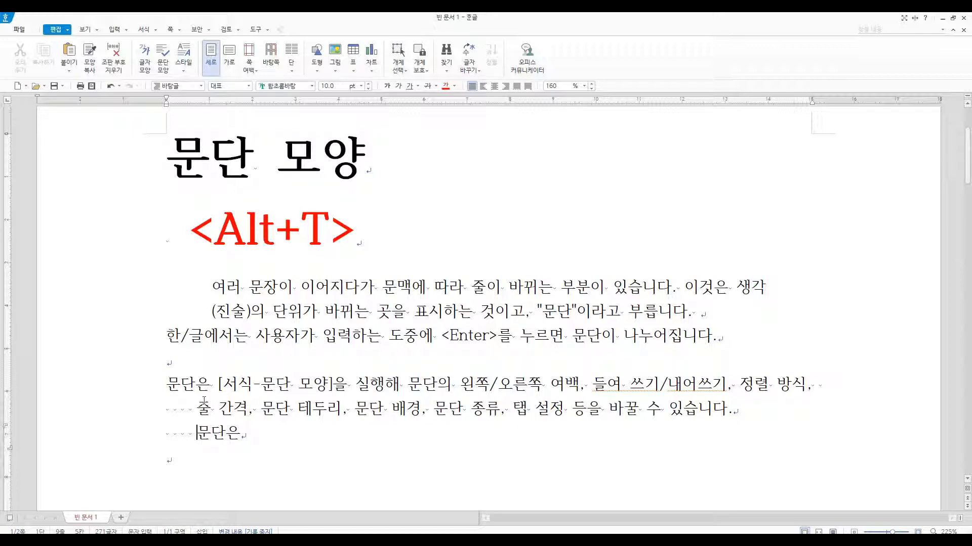
# Enlarge the text of the last two text paragraphs to 14 pt
pyautogui.moveTo(163, 387); pyautogui.dragTo(278, 435)
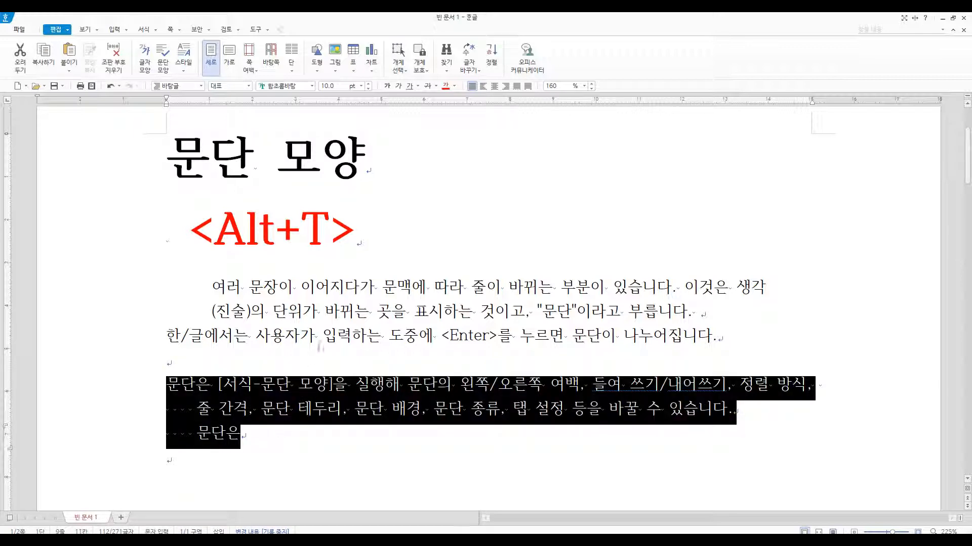
pyautogui.click(369, 83)
pyautogui.click(368, 83)
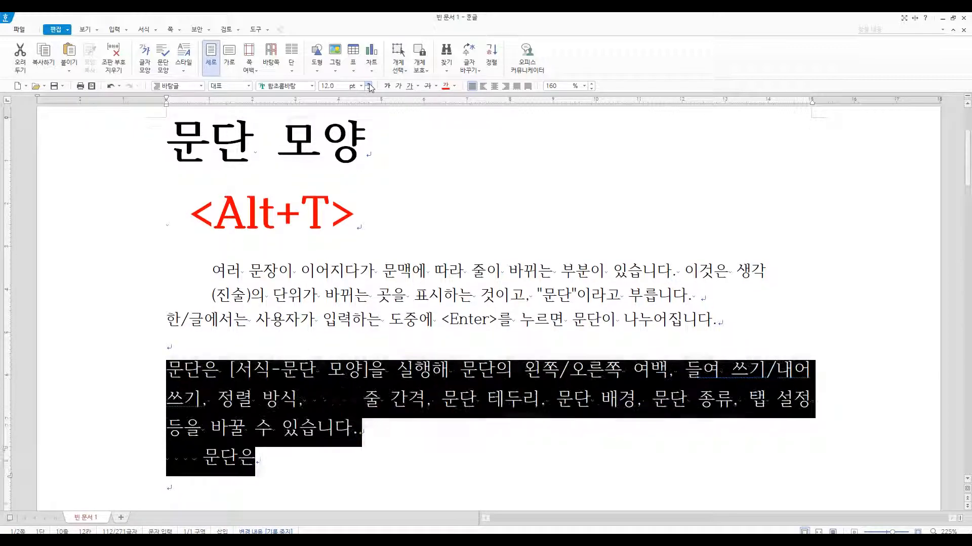
pyautogui.click(368, 83)
pyautogui.click(368, 83)
pyautogui.click(405, 328)
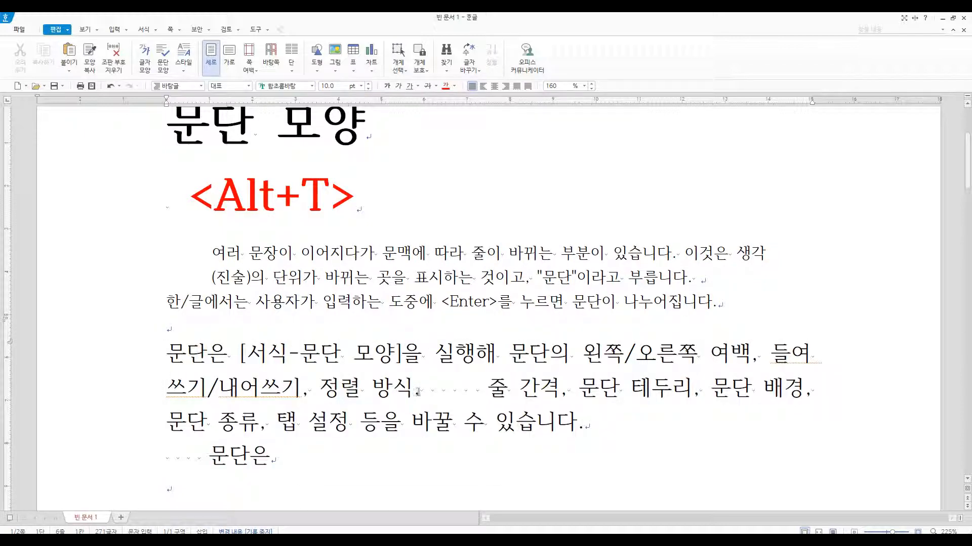
# Highlight the run of spaces before 줄 간격 to examine where manual spacing lands after the text reflows
pyautogui.moveTo(422, 387); pyautogui.dragTo(487, 397)
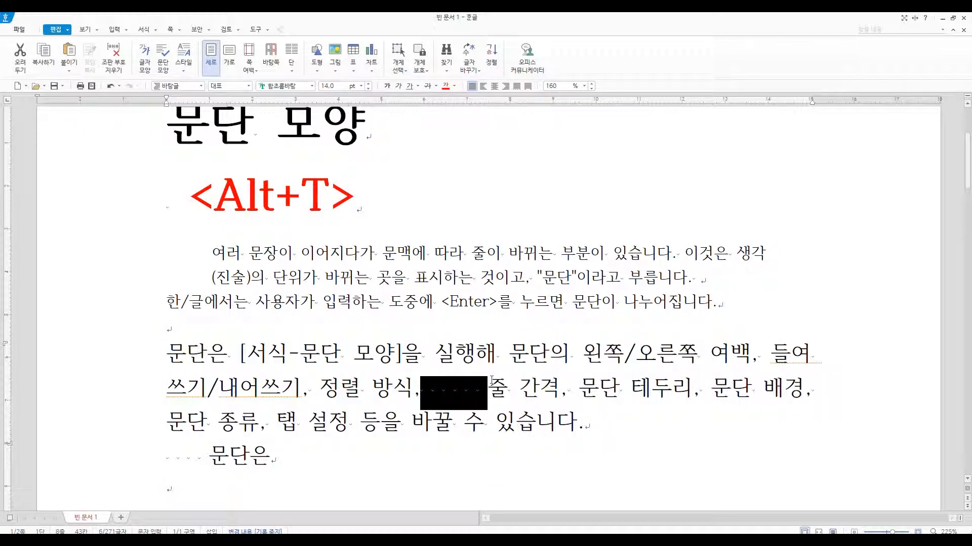
pyautogui.click(486, 410)
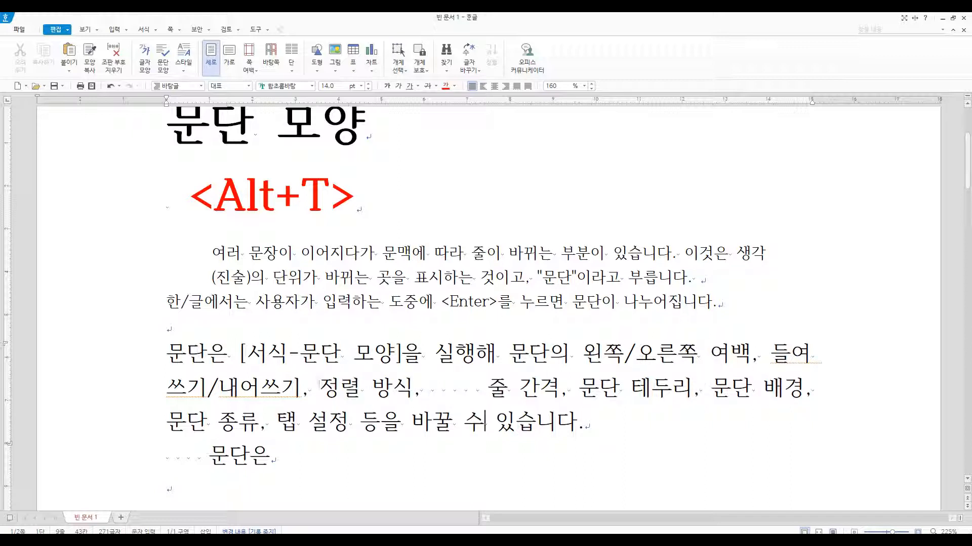
pyautogui.moveTo(420, 386); pyautogui.dragTo(489, 380)
pyautogui.click(489, 382)
# Undo the font enlargement and the spaces inserted before 줄 간격 and 문단은
pyautogui.hotkey('ctrl', 'z')
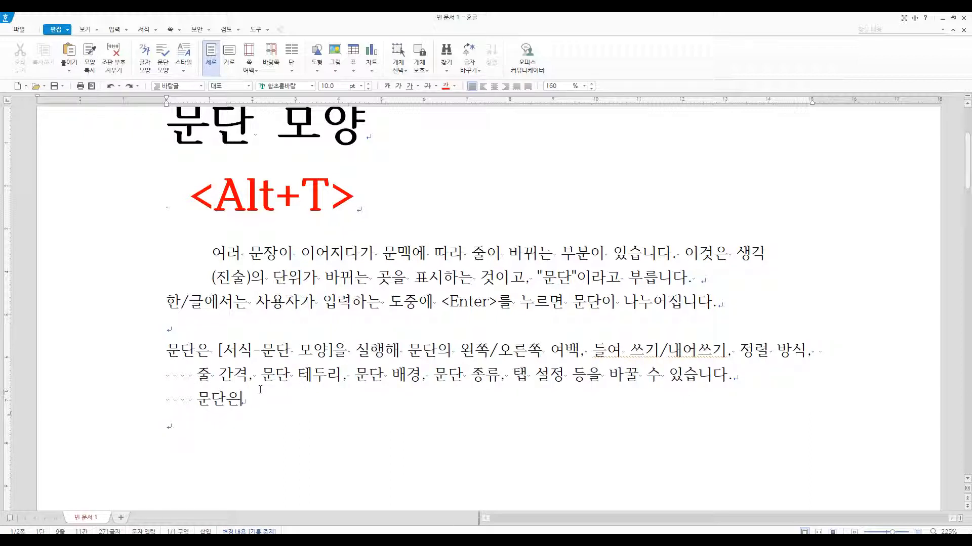
pyautogui.hotkey('ctrl', 'z')
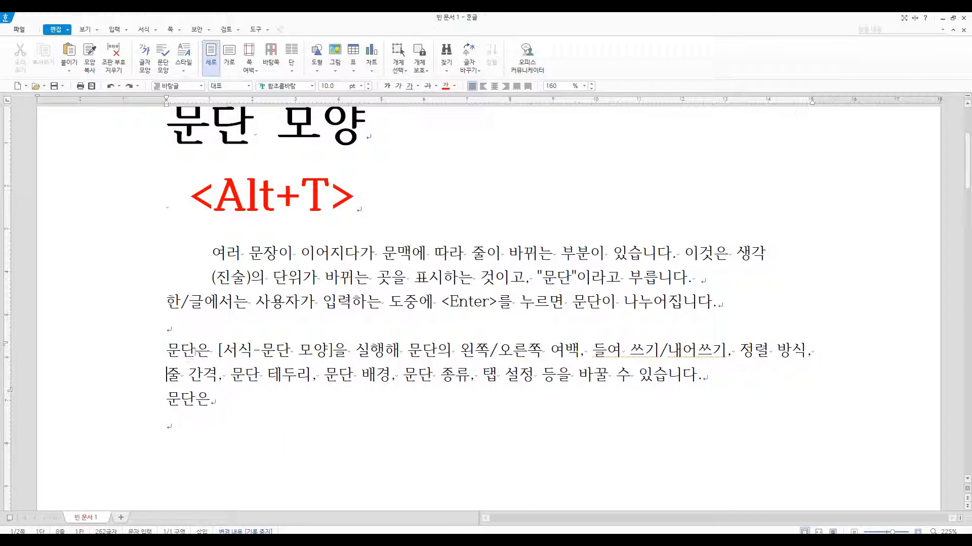
# Apply a hanging indent (내어쓰기) in Paragraph Shape to the paragraph beginning 문단은 [서식-문단 모양], aligning its second line beneath 은
pyautogui.click(196, 350)
pyautogui.hotkey('alt', 't')
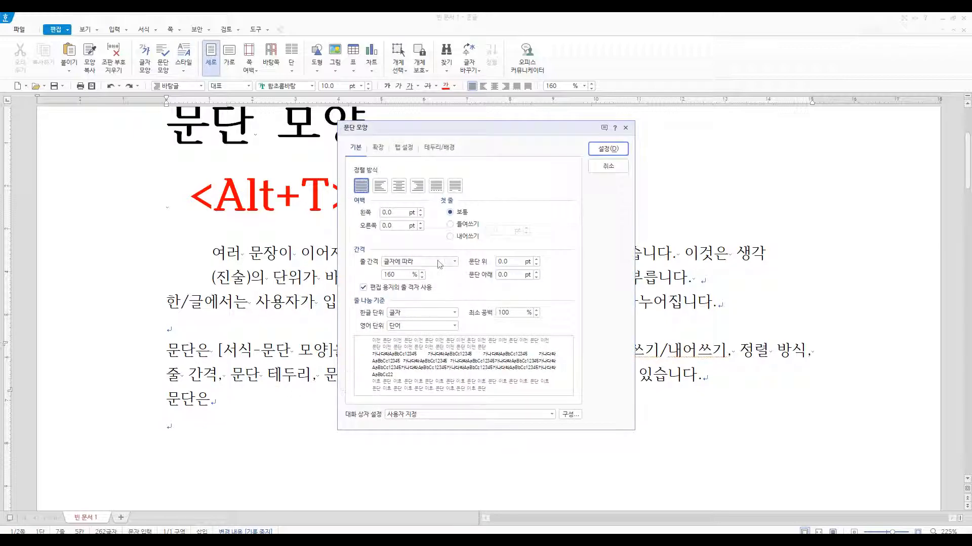
pyautogui.click(462, 237)
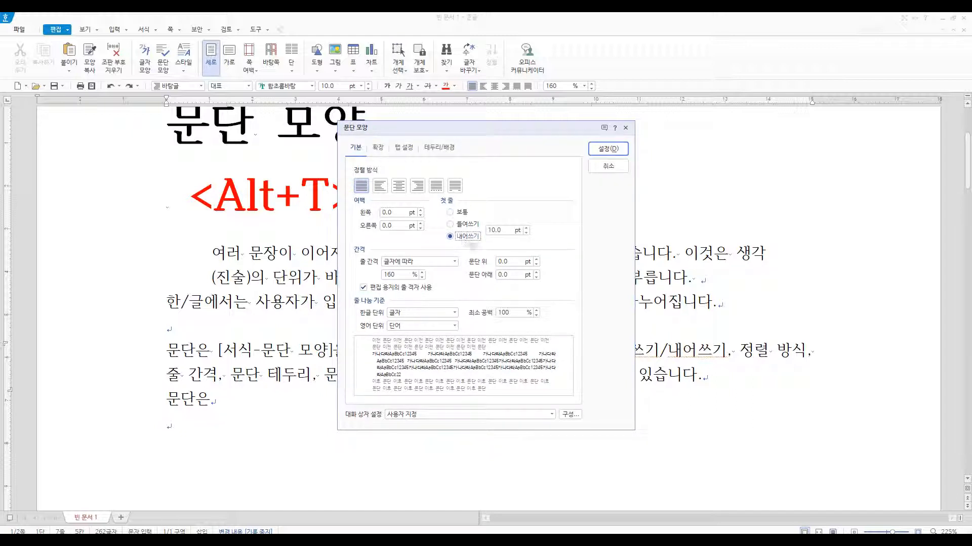
pyautogui.click(526, 228)
pyautogui.click(526, 227)
pyautogui.click(526, 228)
pyautogui.click(526, 227)
pyautogui.click(526, 227)
pyautogui.click(527, 228)
pyautogui.click(526, 228)
pyautogui.click(526, 228)
pyautogui.click(526, 228)
pyautogui.click(527, 227)
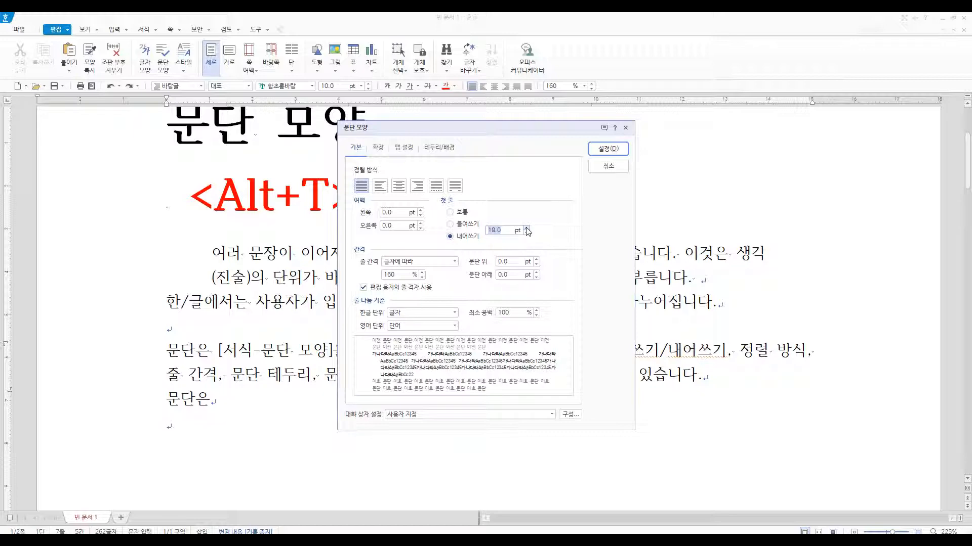
pyautogui.click(608, 149)
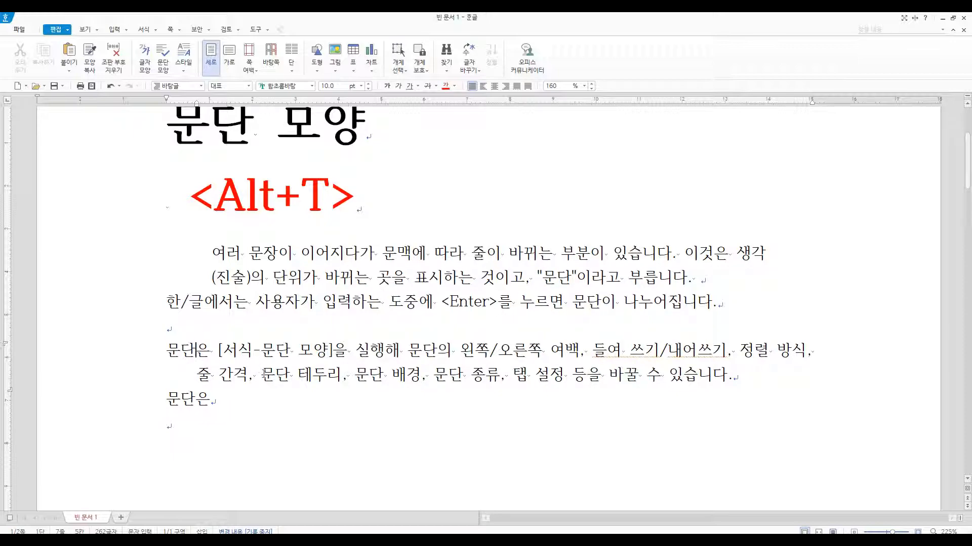
# Set a quick hanging indent at the cursor position right after 문장 in the paragraph beginning 여러 문장이
pyautogui.scroll(3, 264, 374)
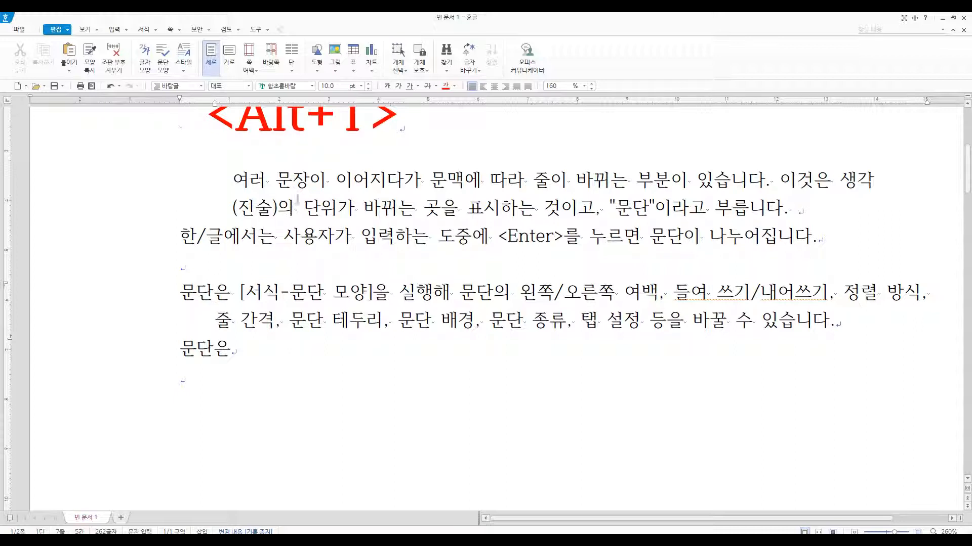
pyautogui.click(311, 179)
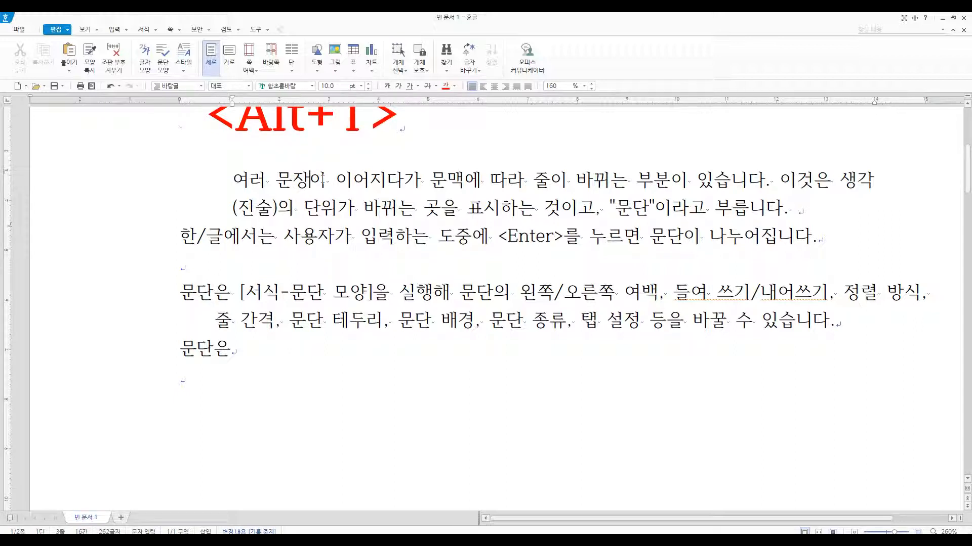
pyautogui.click(311, 178)
pyautogui.hotkey('shift', 'Tab')
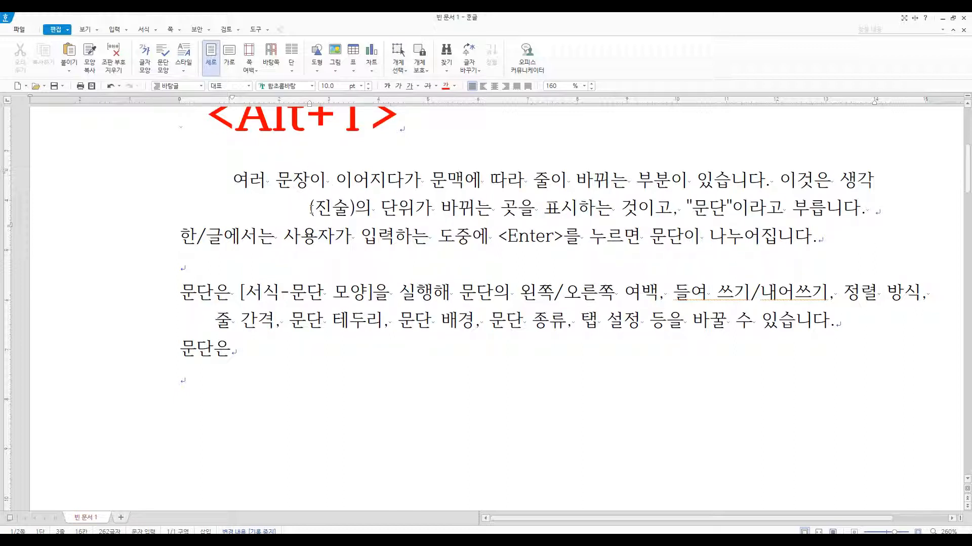
# Set a quick hanging indent right after the closing bracket of [서식-문단 모양] so the following lines align there
pyautogui.click(226, 299)
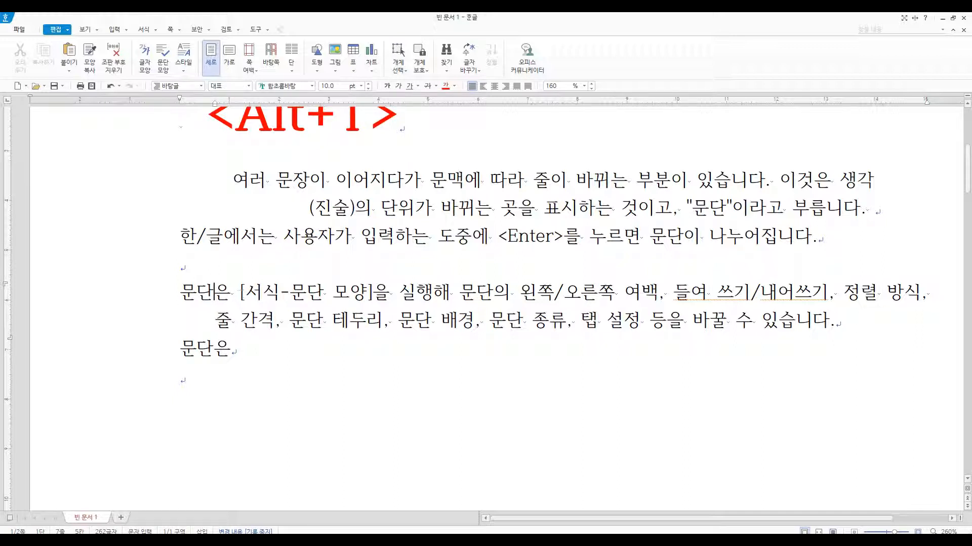
pyautogui.click(382, 293)
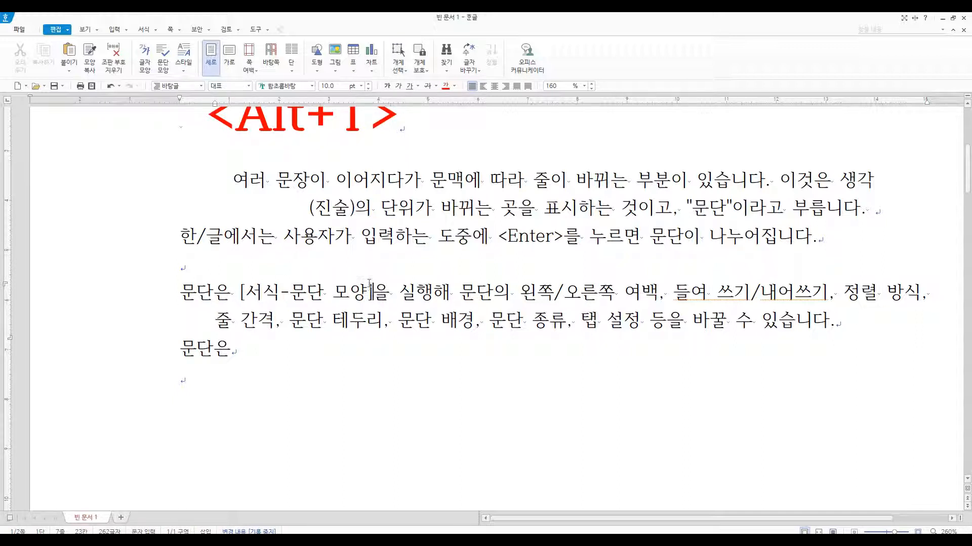
pyautogui.hotkey('shift', 'Tab')
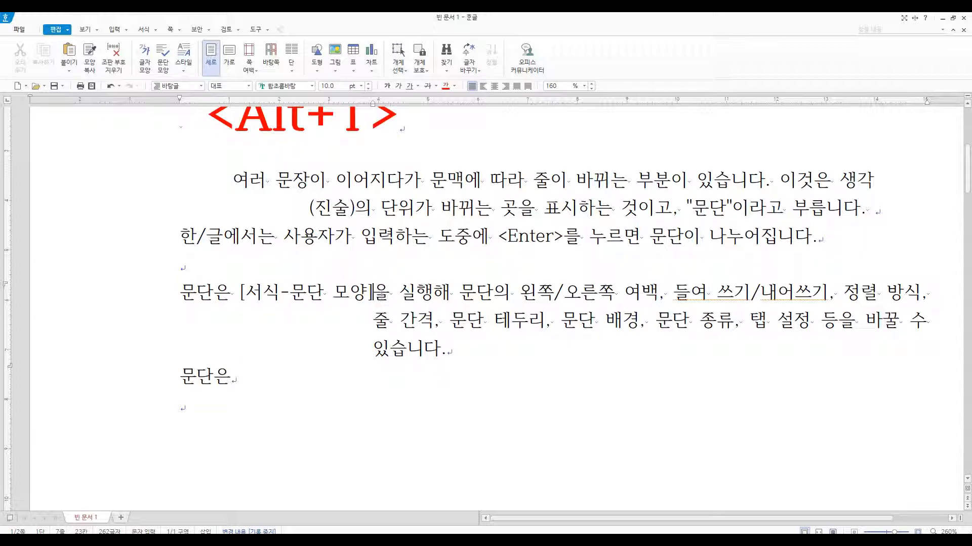
# Move the hanging indent of the paragraph beginning 여러 문장이 to right after 문장이
pyautogui.click(327, 180)
pyautogui.hotkey('shift', 'Tab')
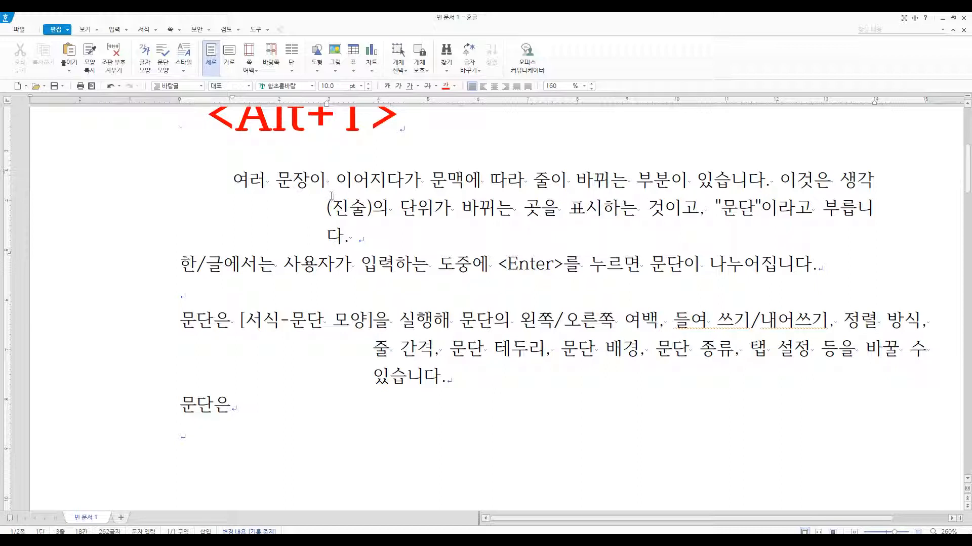
pyautogui.click(371, 324)
pyautogui.click(276, 180)
# Reset the paragraphs from 여러 문장이 through 바꿀 수 있습니다 to 0 pt left and right margins and a normal (보통) first line
pyautogui.moveTo(232, 177); pyautogui.dragTo(471, 382)
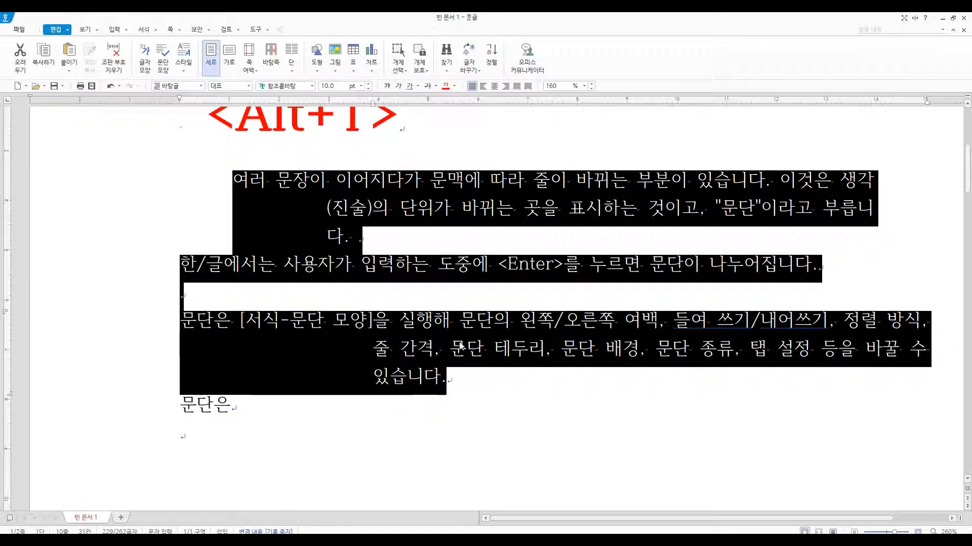
pyautogui.hotkey('alt', 't')
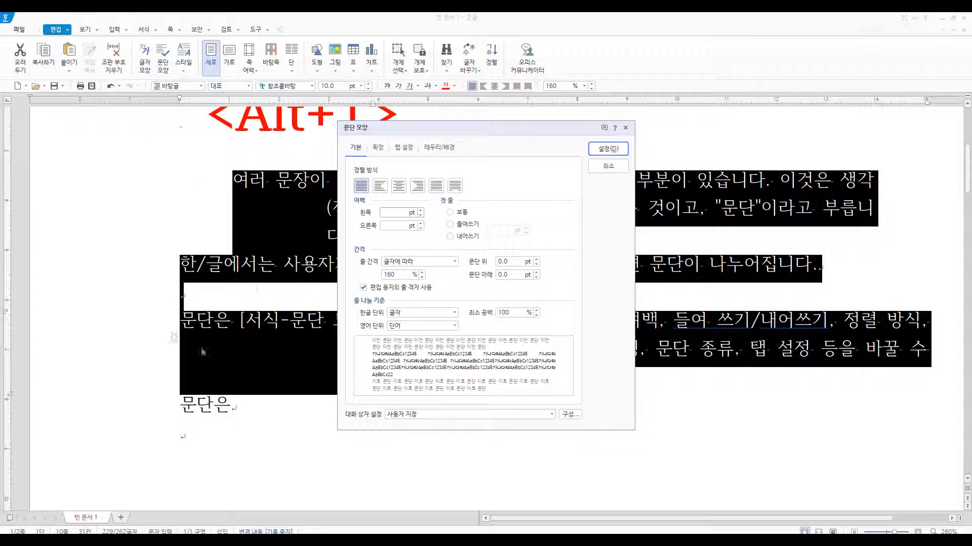
pyautogui.write('0')
pyautogui.click(390, 226)
pyautogui.write('0')
pyautogui.click(457, 216)
pyautogui.click(608, 149)
pyautogui.click(519, 235)
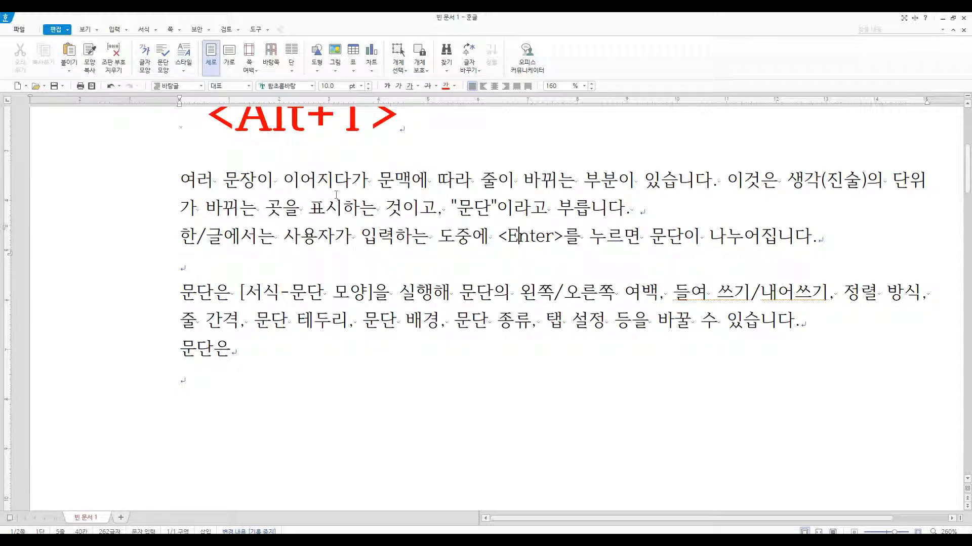
# Set the left and right margins of the paragraph beginning 여러 문장이 to 30 pt in Paragraph Shape
pyautogui.moveTo(181, 180); pyautogui.dragTo(635, 216)
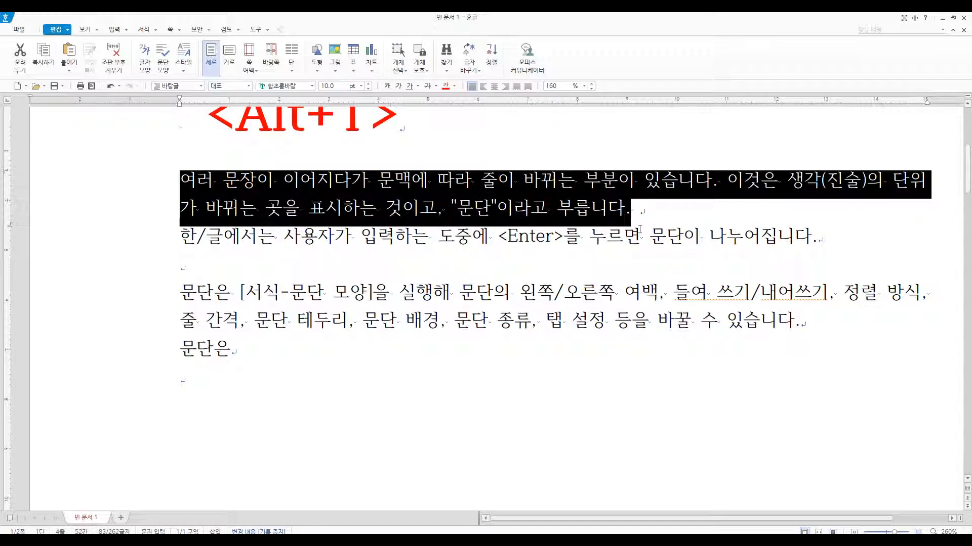
pyautogui.hotkey('alt', 't')
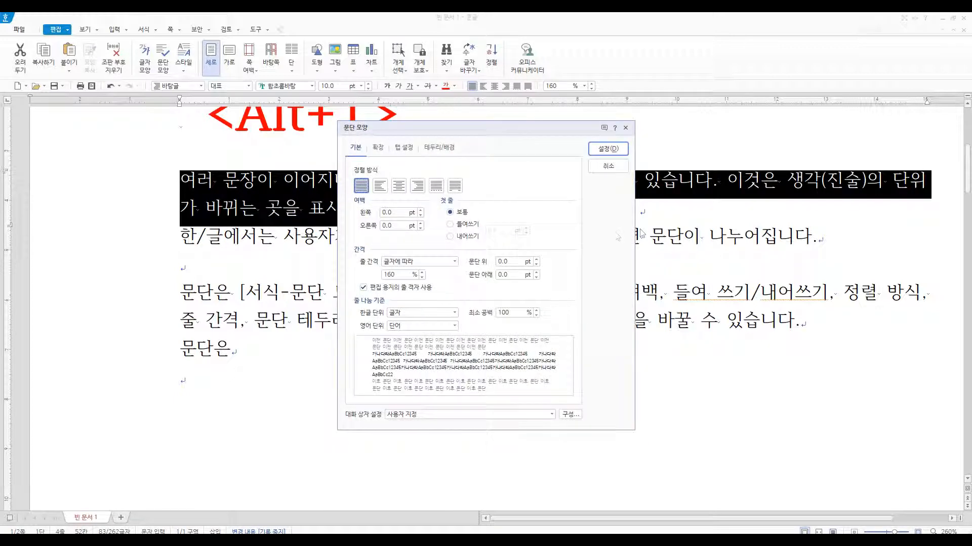
pyautogui.write('30')
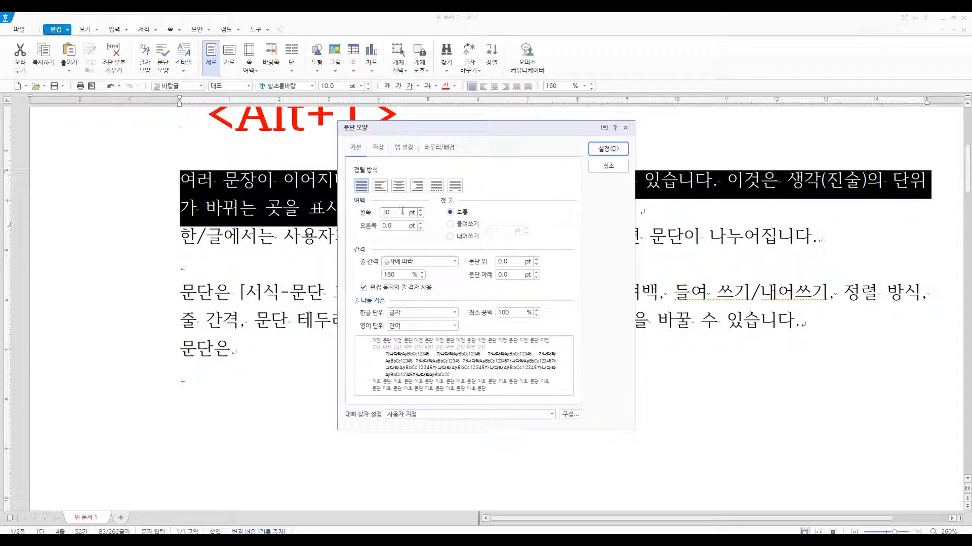
pyautogui.press('Tab')
pyautogui.write('30')
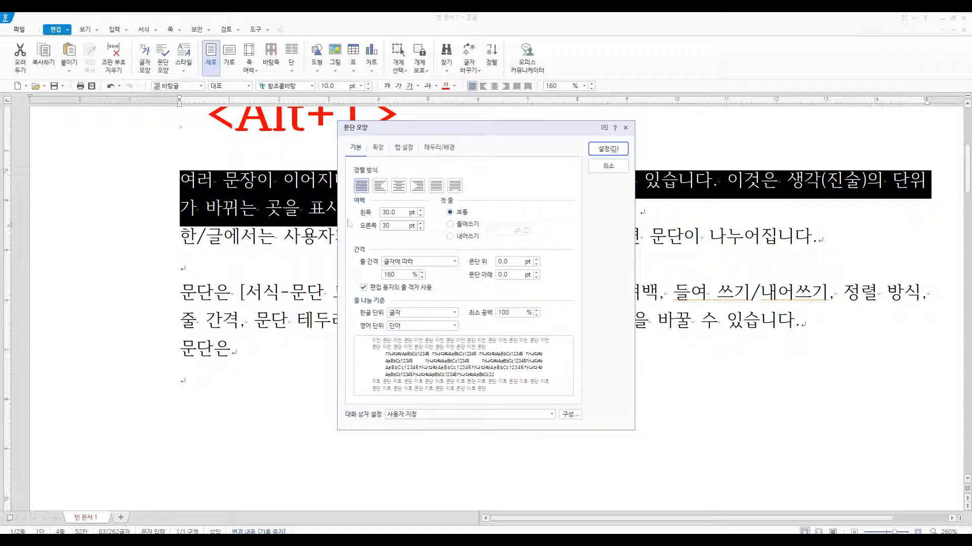
pyautogui.click(603, 151)
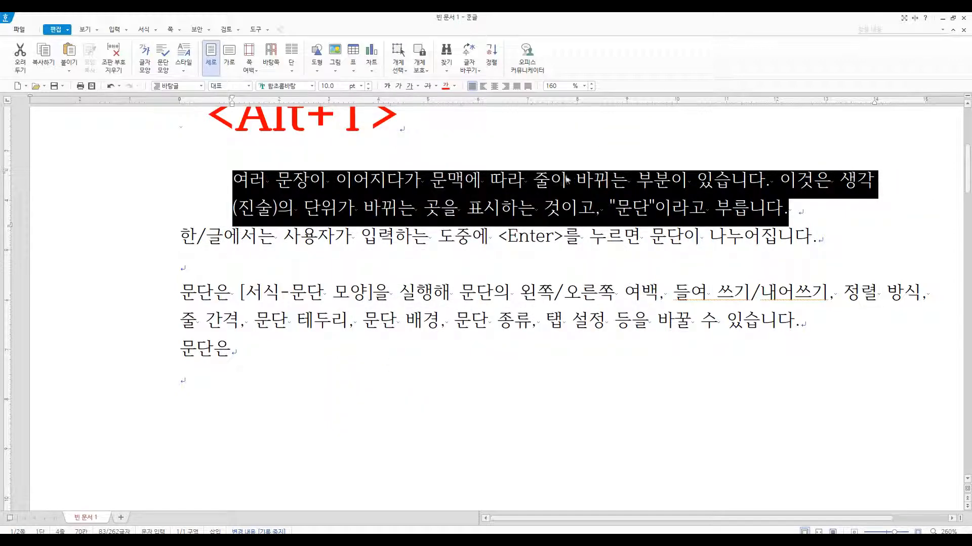
# Examine the ruler's left indent markers, circling them with the on-screen pen and labelling their distance from 0 as 여백
pyautogui.scroll(1, 505, 188)
pyautogui.scroll(-2, 505, 189)
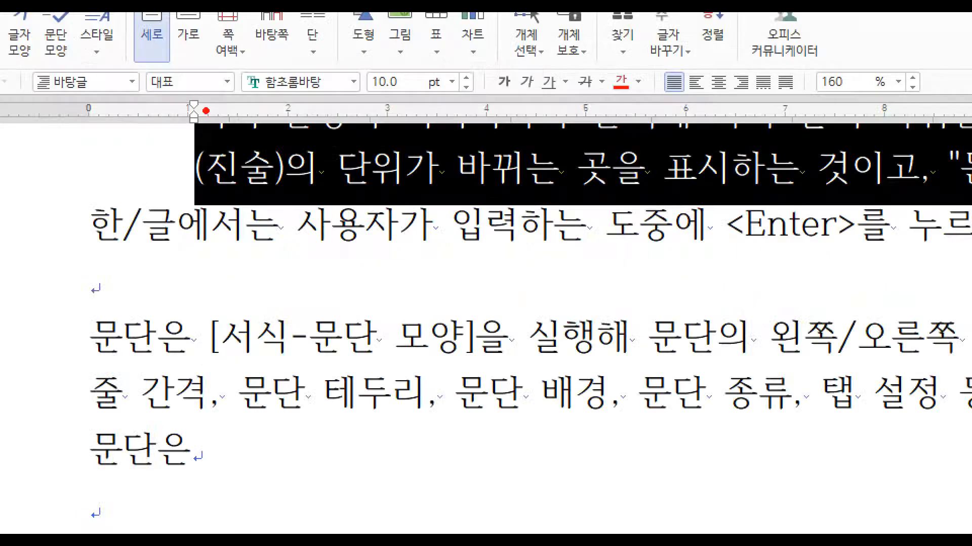
pyautogui.moveTo(209, 130)
pyautogui.mouseDown()
pyautogui.moveTo(175, 125)
pyautogui.moveTo(212, 92)
pyautogui.moveTo(213, 134)
pyautogui.mouseUp()
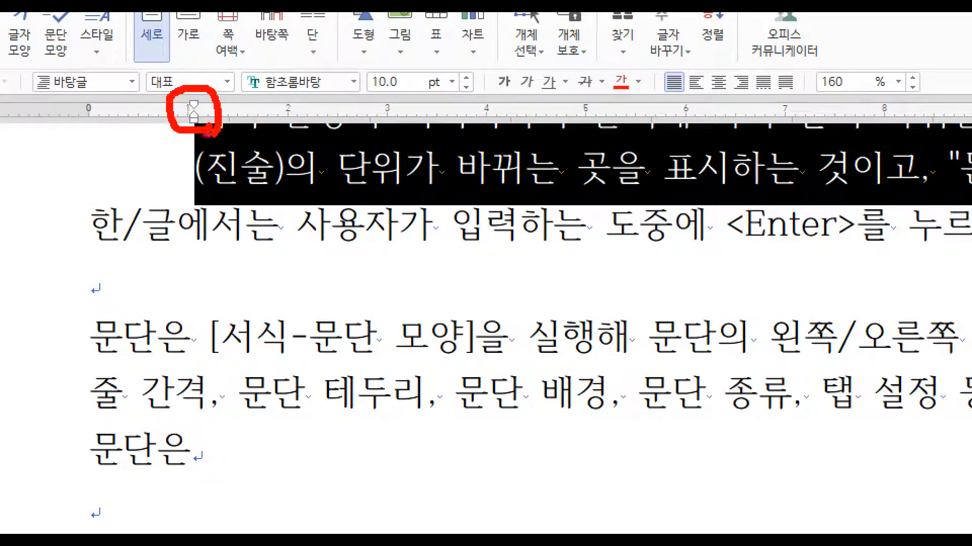
pyautogui.moveTo(90, 117); pyautogui.dragTo(95, 217)
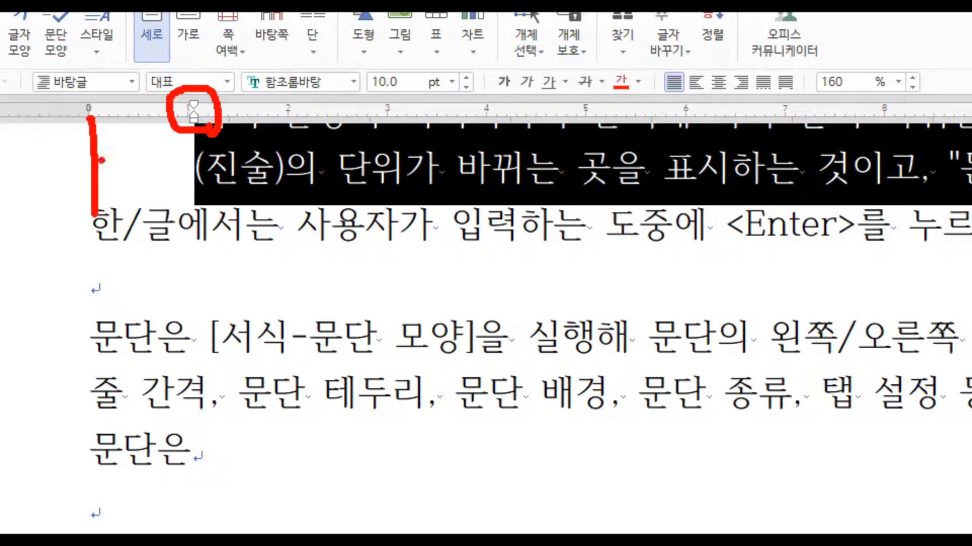
pyautogui.moveTo(95, 134)
pyautogui.mouseDown()
pyautogui.moveTo(167, 108)
pyautogui.moveTo(124, 174)
pyautogui.moveTo(131, 161)
pyautogui.moveTo(117, 147)
pyautogui.moveTo(124, 167)
pyautogui.moveTo(140, 149)
pyautogui.moveTo(149, 167)
pyautogui.moveTo(160, 143)
pyautogui.moveTo(174, 150)
pyautogui.moveTo(161, 172)
pyautogui.moveTo(185, 140)
pyautogui.moveTo(202, 147)
pyautogui.moveTo(208, 163)
pyautogui.mouseUp()
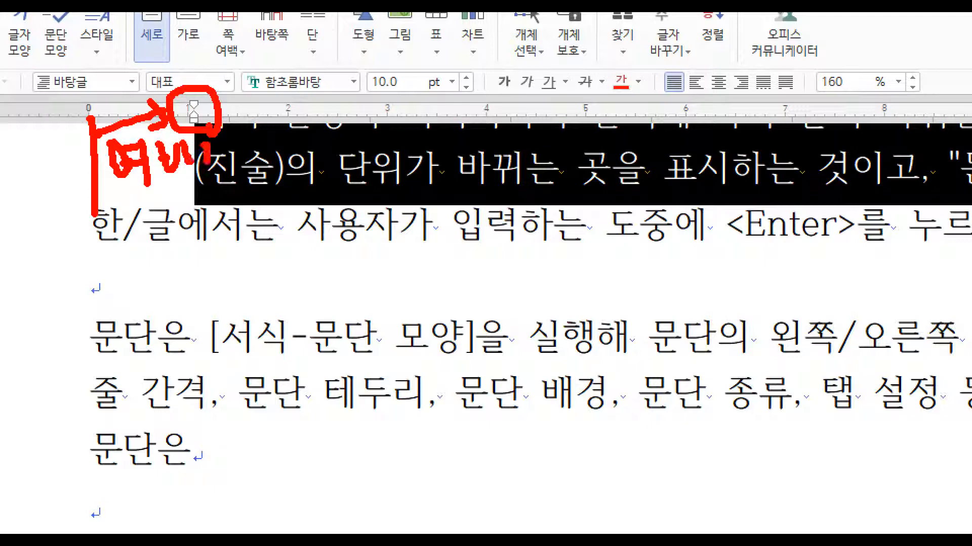
pyautogui.moveTo(161, 191); pyautogui.dragTo(215, 223)
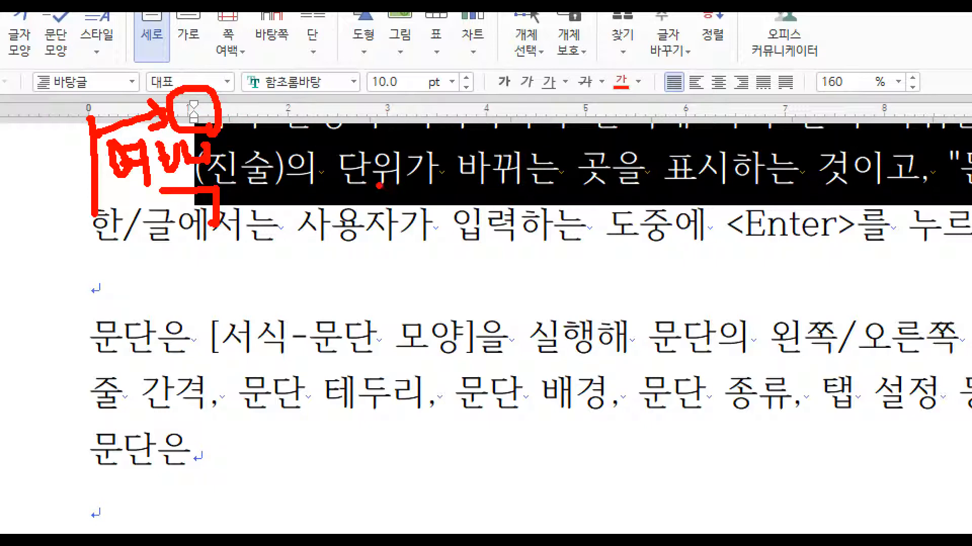
pyautogui.press('Escape')
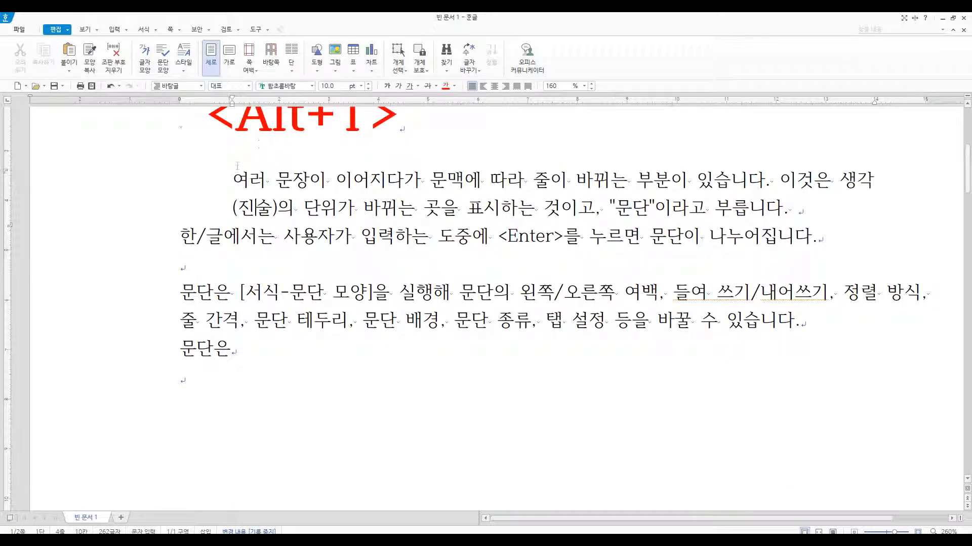
# Compare the ruler's margin markers for the paragraph beginning 여러 문장이 with those of the other paragraphs
pyautogui.moveTo(233, 174); pyautogui.dragTo(415, 210)
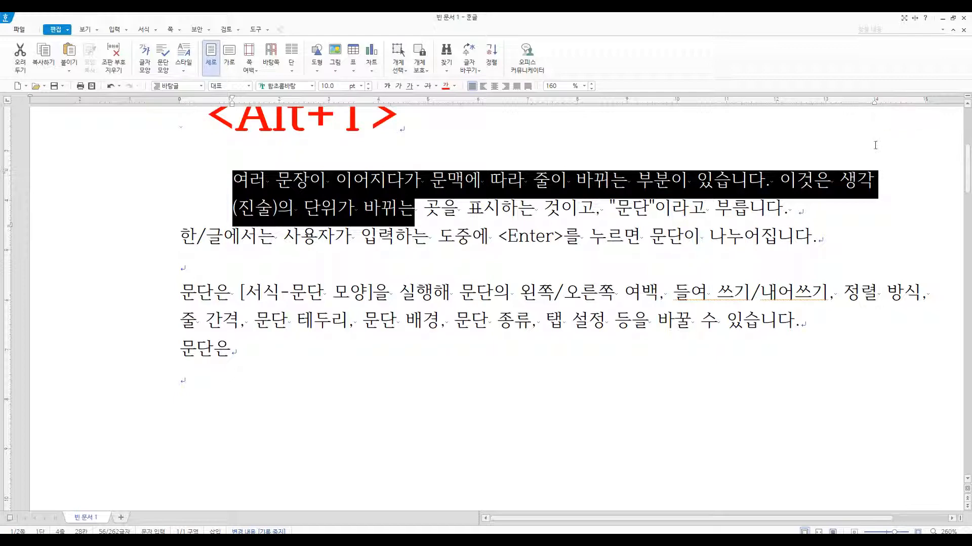
pyautogui.press('Up')
pyautogui.press('Up')
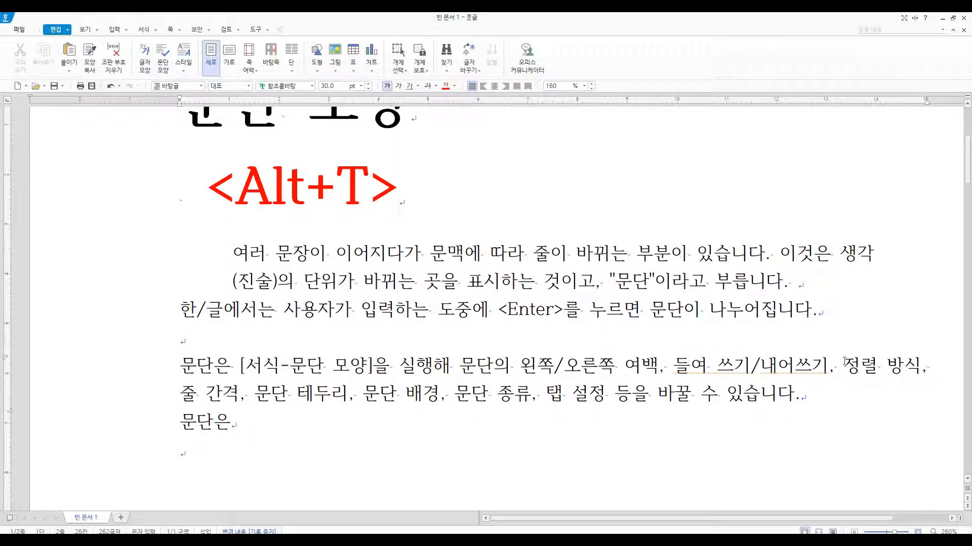
pyautogui.scroll(-2, 840, 304)
pyautogui.click(750, 215)
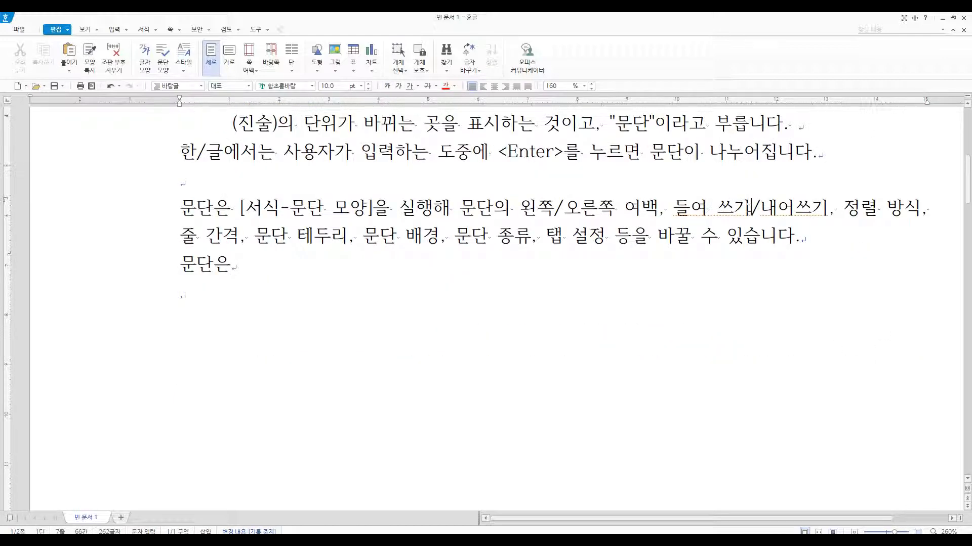
pyautogui.scroll(-1, 748, 208)
pyautogui.click(288, 142)
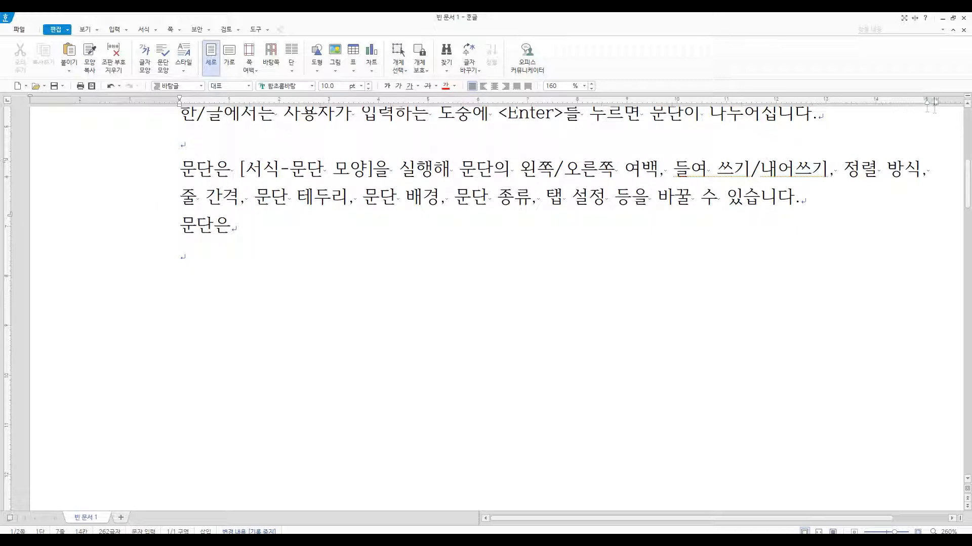
pyautogui.scroll(3, 668, 242)
pyautogui.click(550, 219)
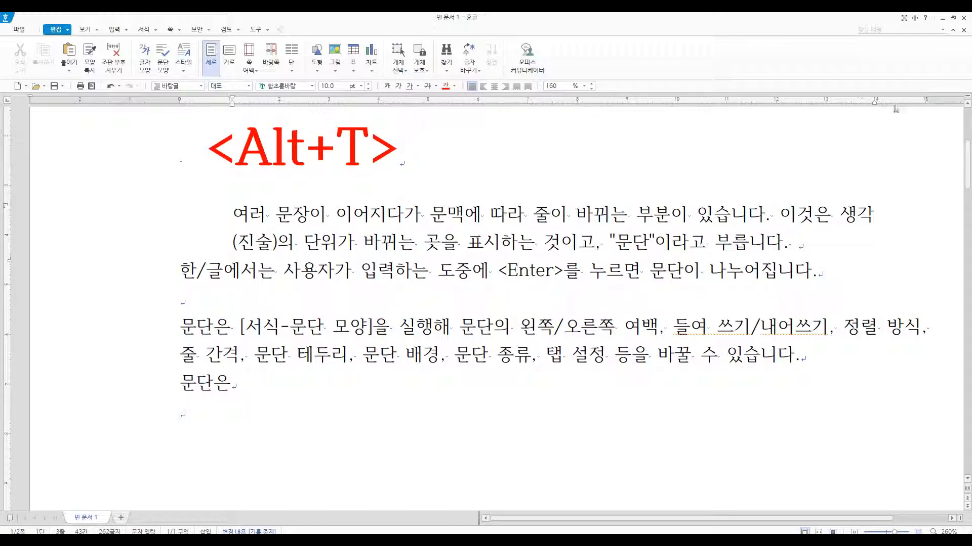
# Set the right margin of the paragraph beginning 여러 문장이 back to about 15 and its left margin to 0 on the ruler
pyautogui.click(873, 210)
pyautogui.moveTo(873, 104); pyautogui.dragTo(926, 103)
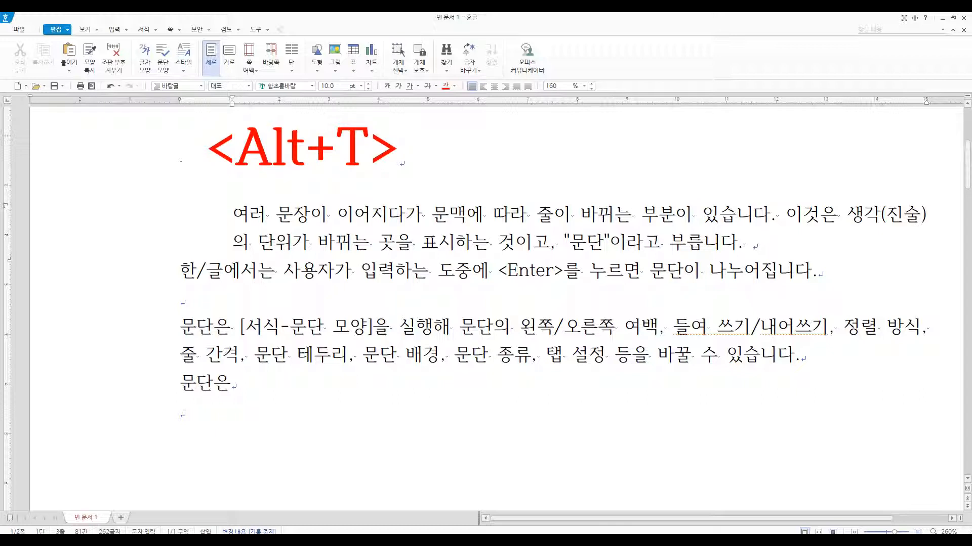
pyautogui.moveTo(232, 104); pyautogui.dragTo(228, 107)
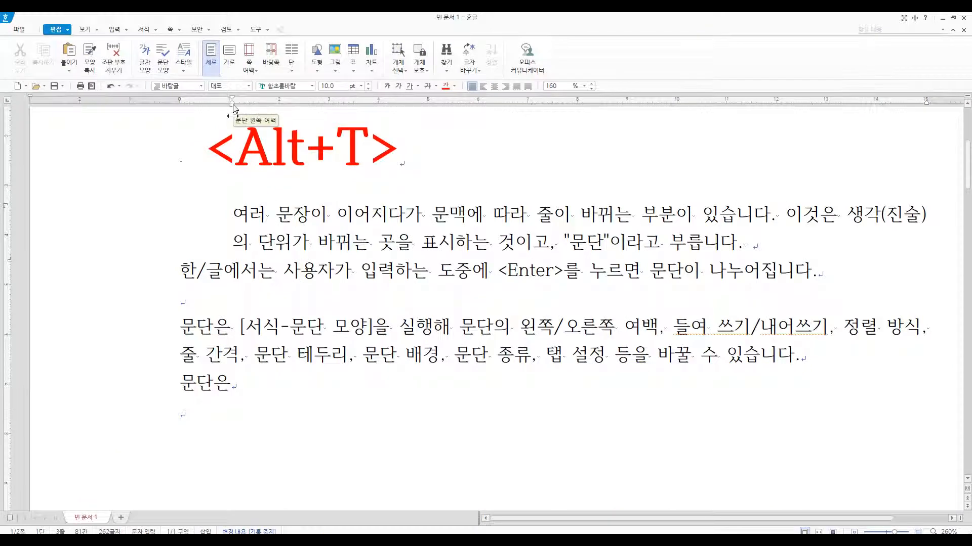
pyautogui.moveTo(233, 106); pyautogui.dragTo(180, 107)
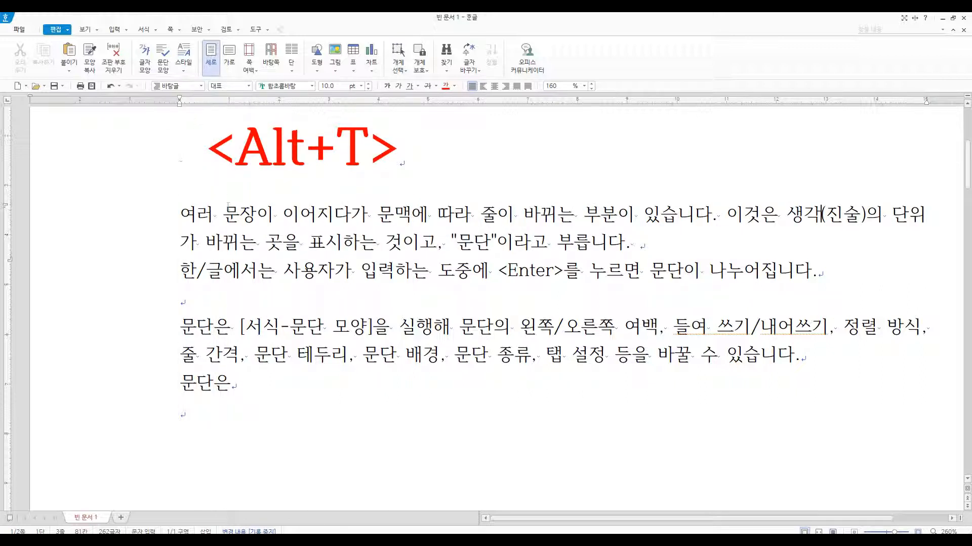
# Start the first line of the paragraph beginning 여러 문장이 at about 1.8 on the ruler and its remaining lines at about 4.6
pyautogui.click(218, 219)
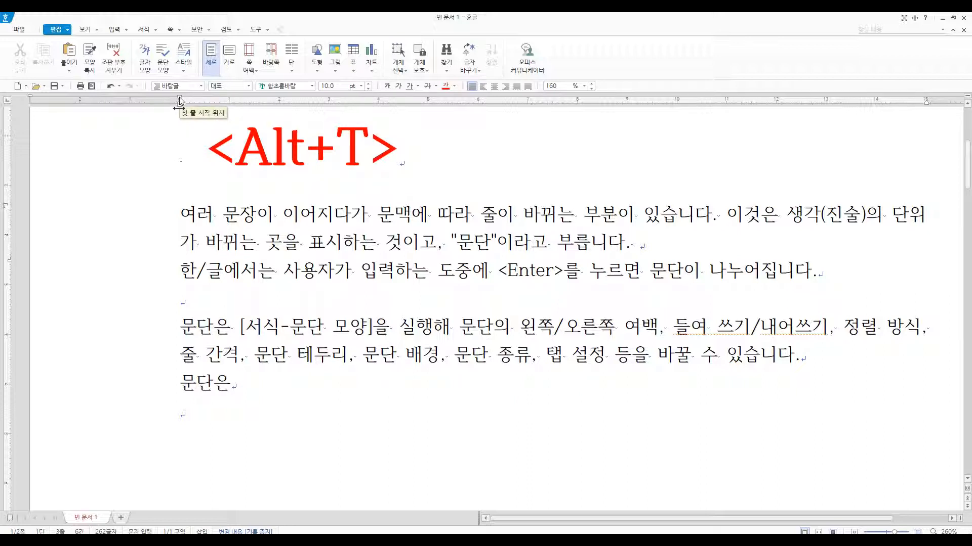
pyautogui.moveTo(180, 100); pyautogui.dragTo(268, 107)
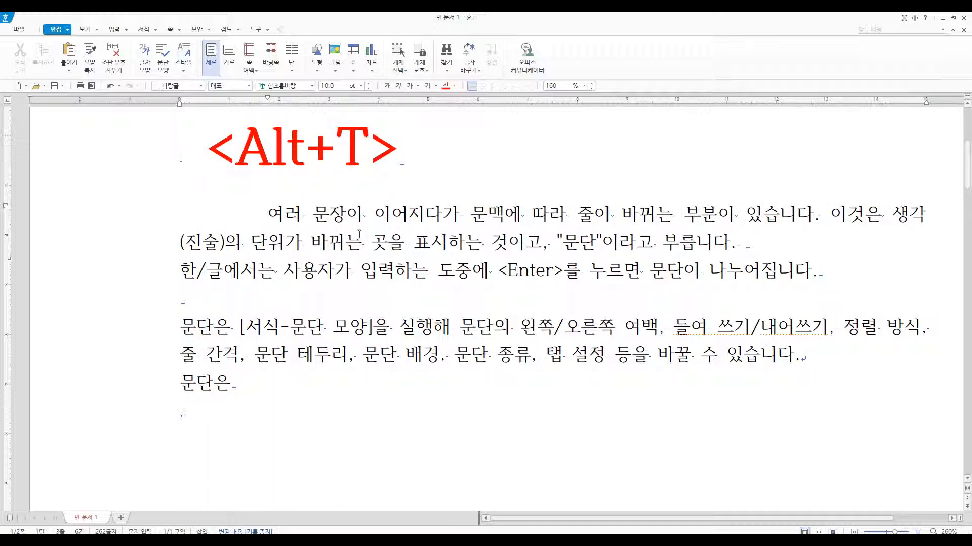
pyautogui.click(267, 215)
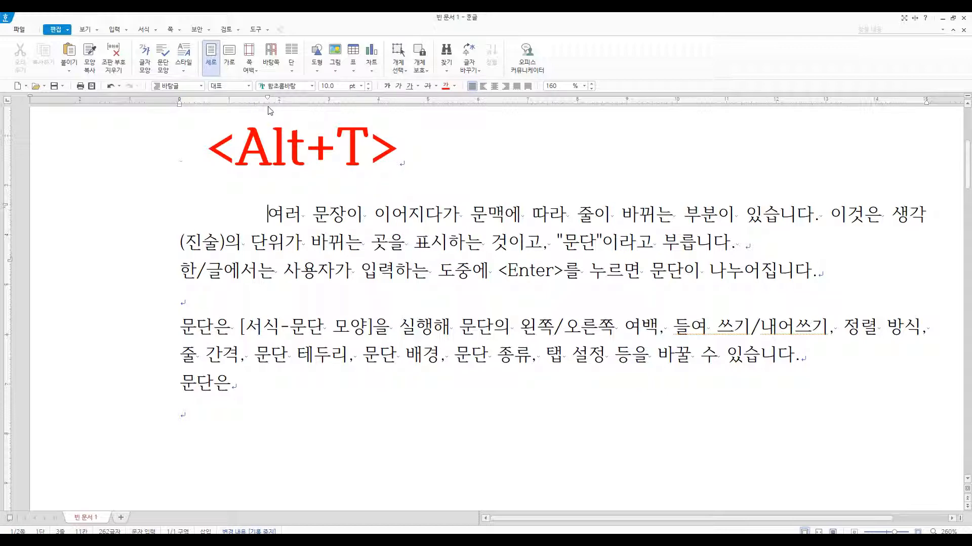
pyautogui.scroll(-3, 264, 115)
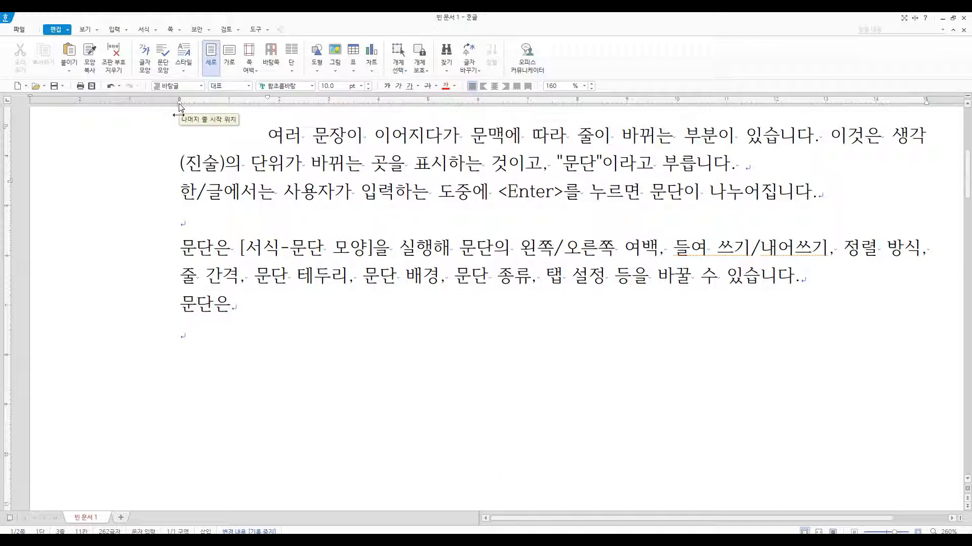
pyautogui.moveTo(179, 106); pyautogui.dragTo(408, 119)
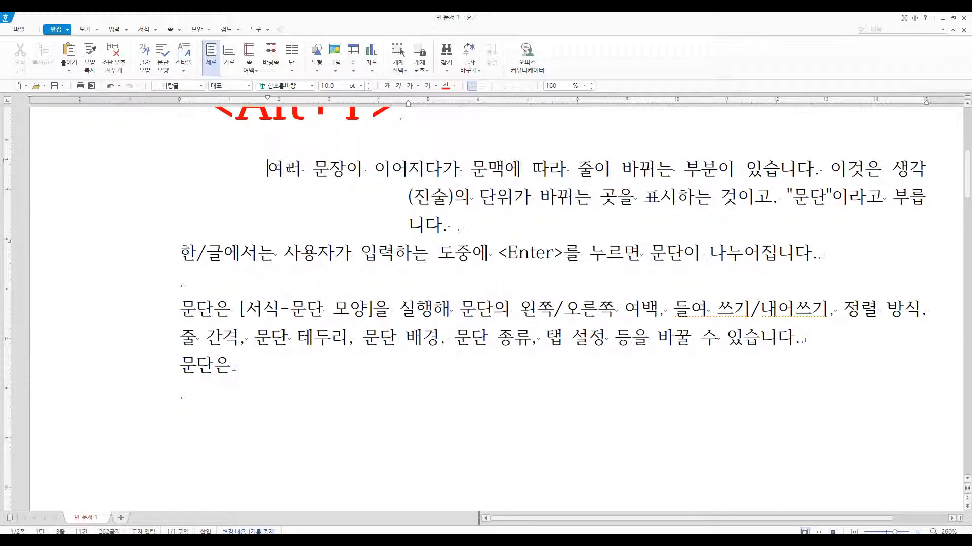
# Shift the whole paragraph beginning 여러 문장이 on the ruler so that its first line starts at 0
pyautogui.tripleClick(270, 167)
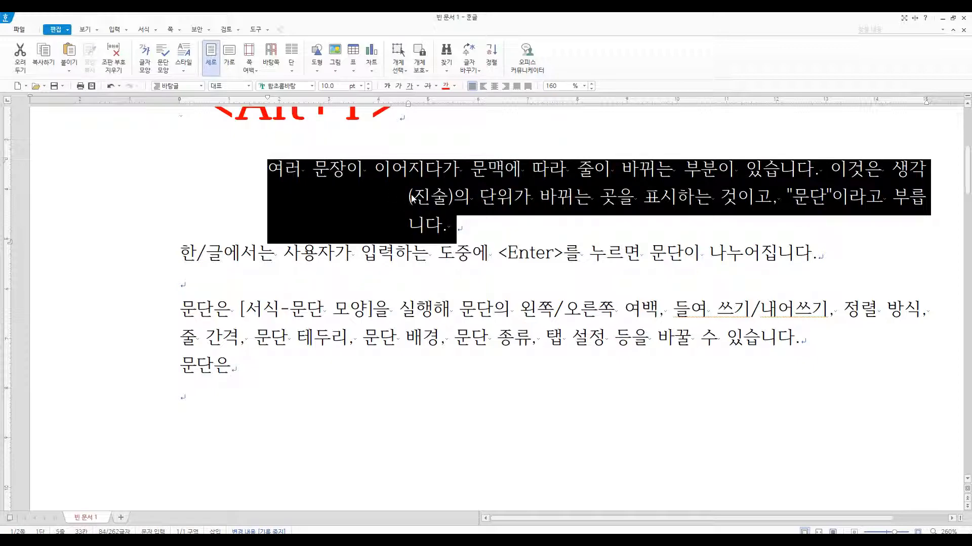
pyautogui.click(272, 171)
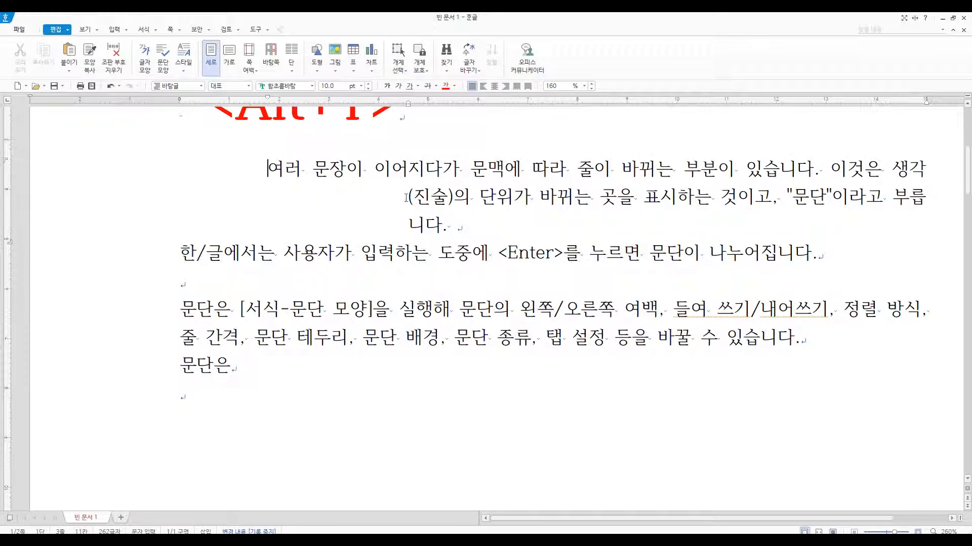
pyautogui.moveTo(409, 195); pyautogui.dragTo(454, 226)
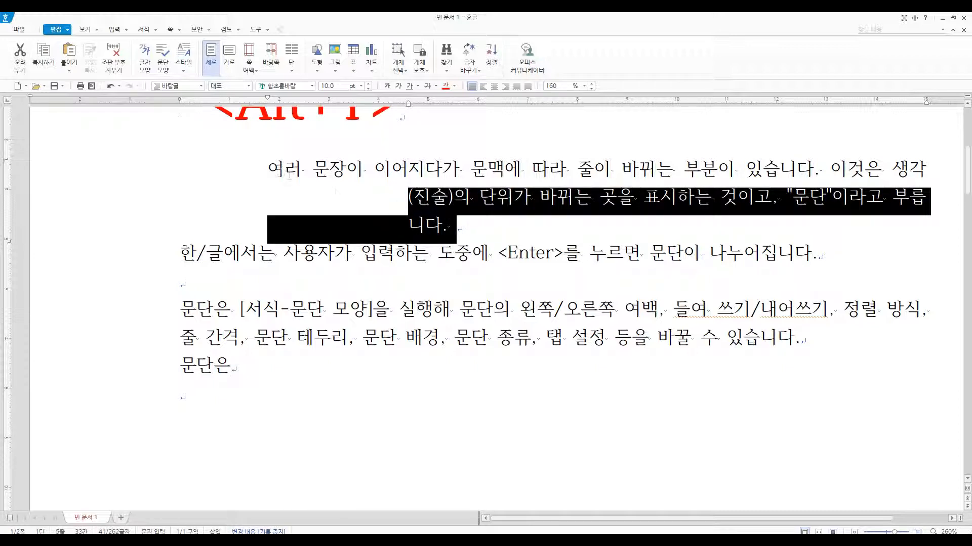
pyautogui.moveTo(270, 166); pyautogui.dragTo(457, 226)
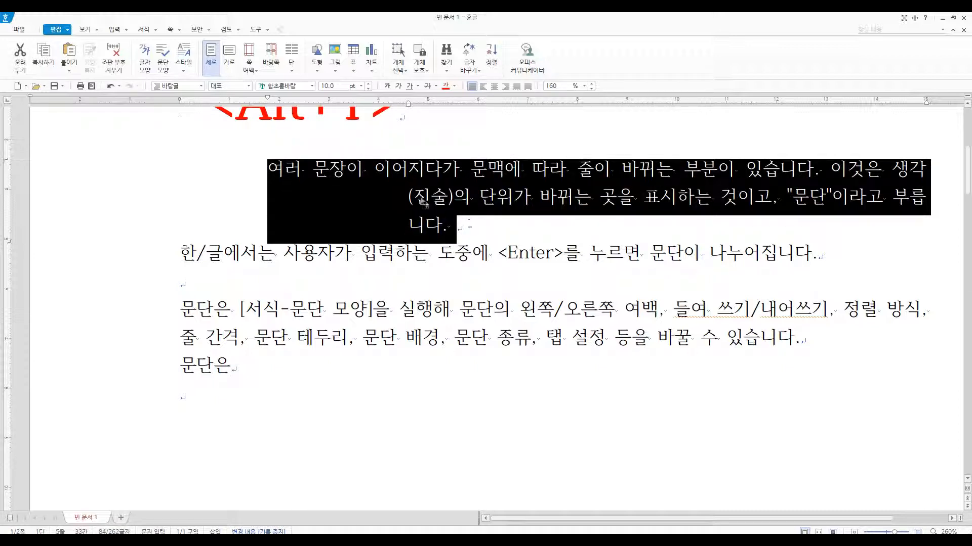
pyautogui.click(414, 194)
pyautogui.moveTo(268, 168); pyautogui.dragTo(433, 222)
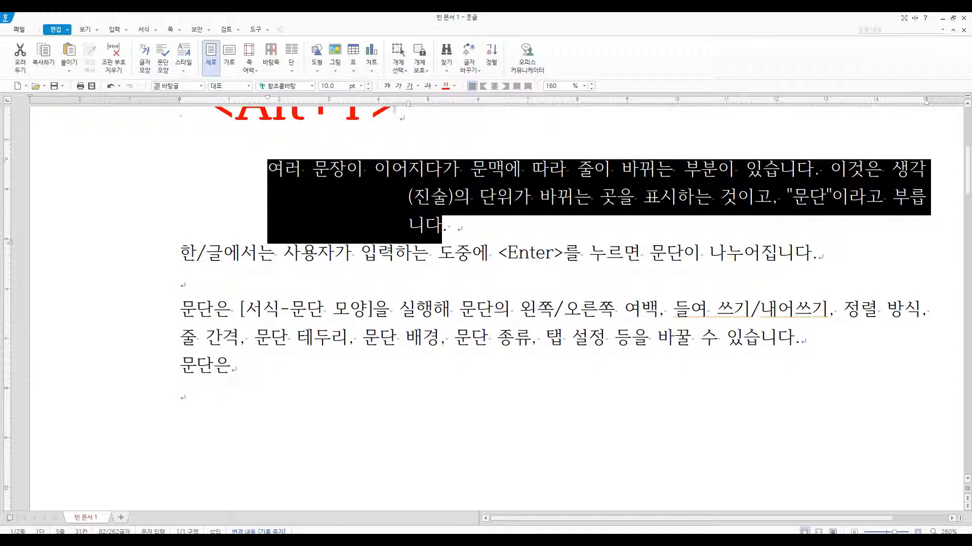
pyautogui.moveTo(407, 104); pyautogui.dragTo(179, 111)
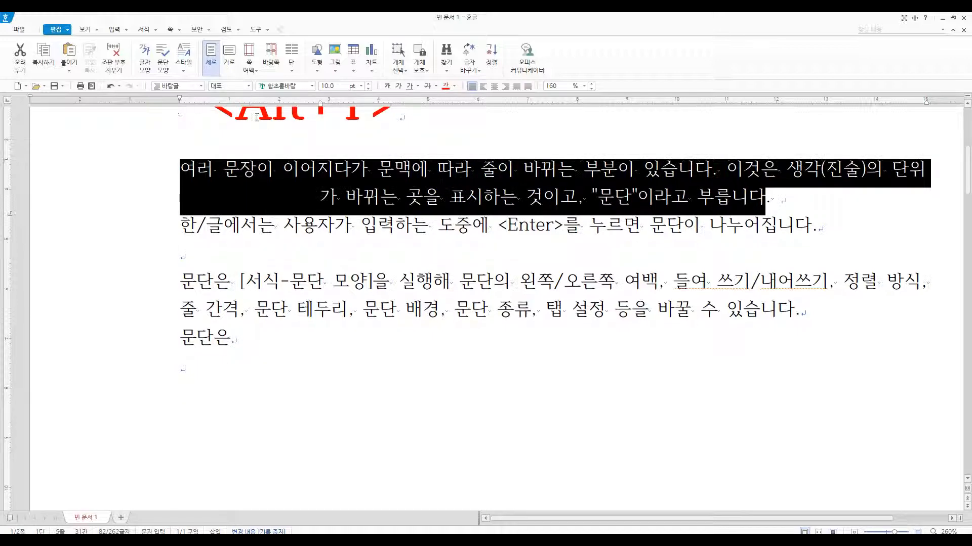
# Move the hanging indent of the paragraph beginning 여러 문장이 through successive word positions on its first line, ending right after 부분이
pyautogui.click(332, 174)
pyautogui.click(386, 171)
pyautogui.hotkey('shift', 'Tab')
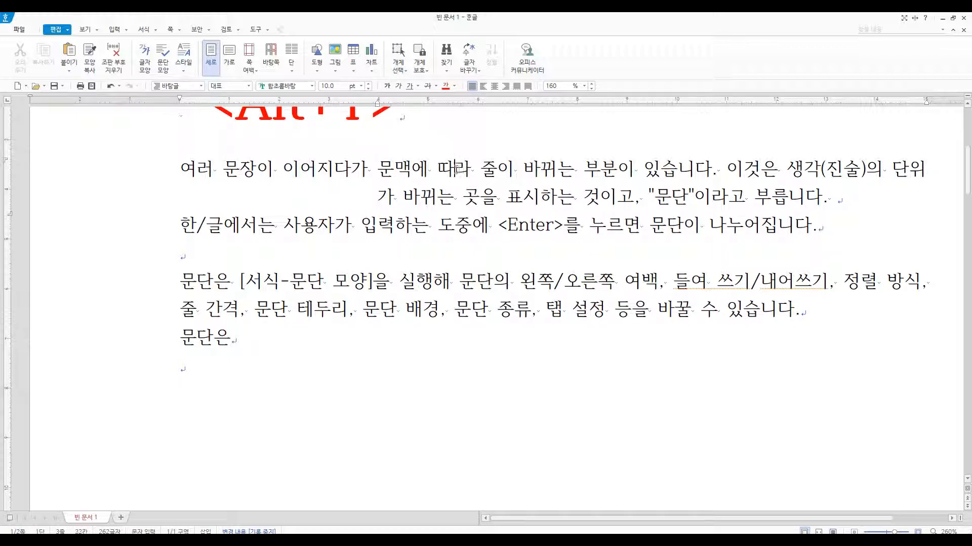
pyautogui.click(455, 168)
pyautogui.hotkey('shift', 'Tab')
pyautogui.hotkey('shift', 'Tab')
pyautogui.click(575, 169)
pyautogui.hotkey('shift', 'Tab')
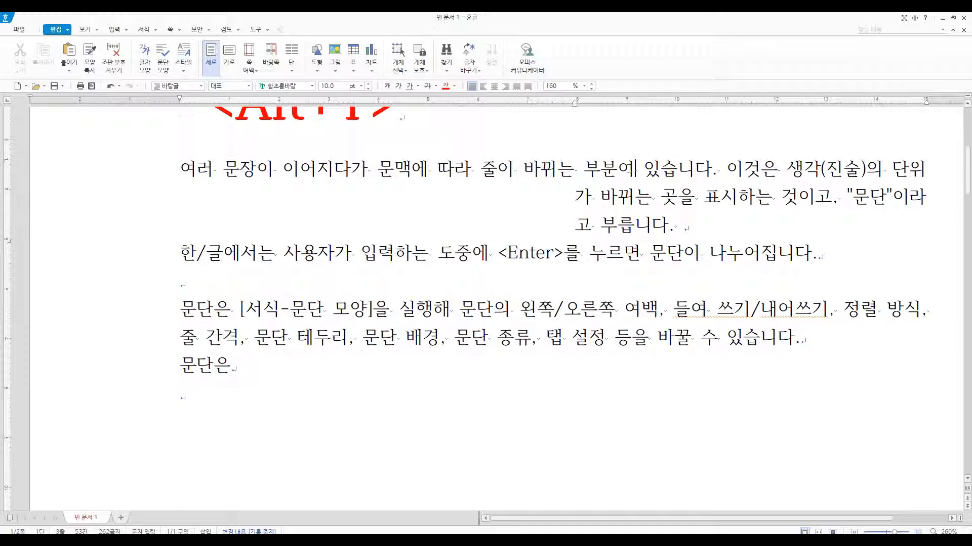
pyautogui.hotkey('shift', 'Tab')
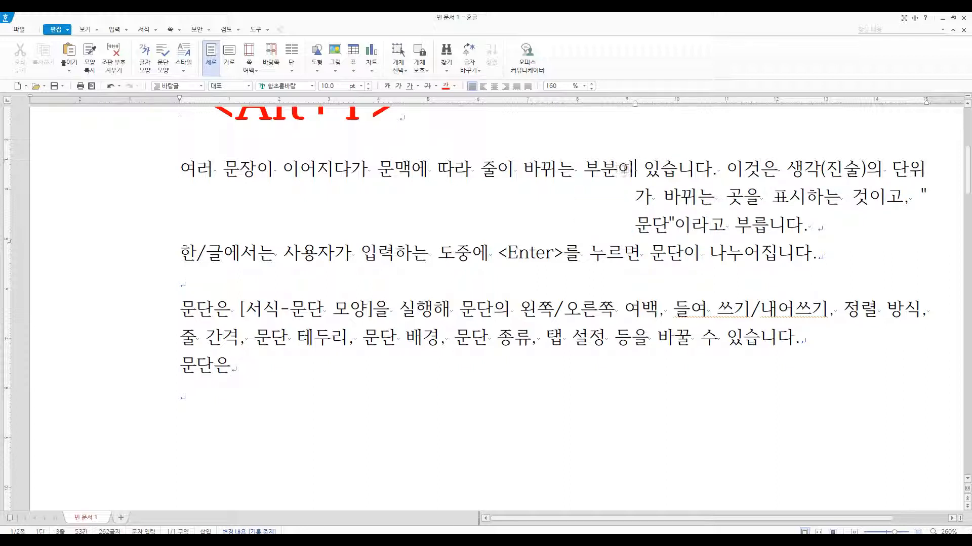
# Reset the paragraph beginning 여러 문장이 to a normal (보통) first line and a 0 pt right margin in Paragraph Shape
pyautogui.tripleClick(507, 192)
pyautogui.hotkey('alt', 't')
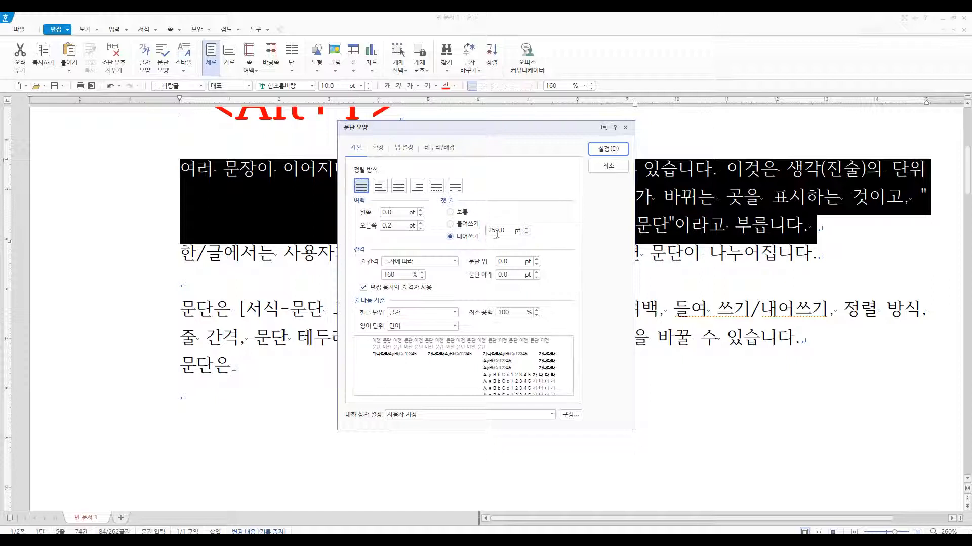
pyautogui.click(462, 213)
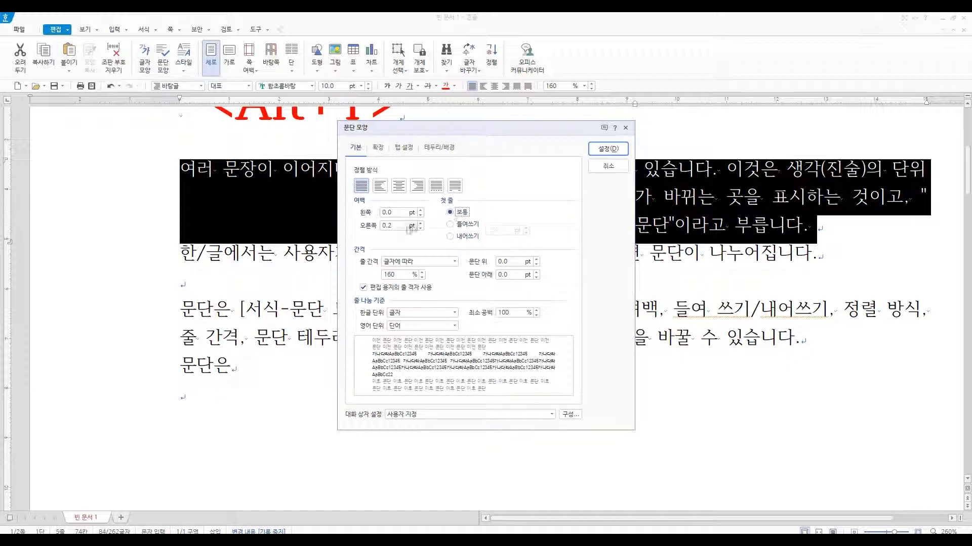
pyautogui.click(420, 227)
pyautogui.click(590, 152)
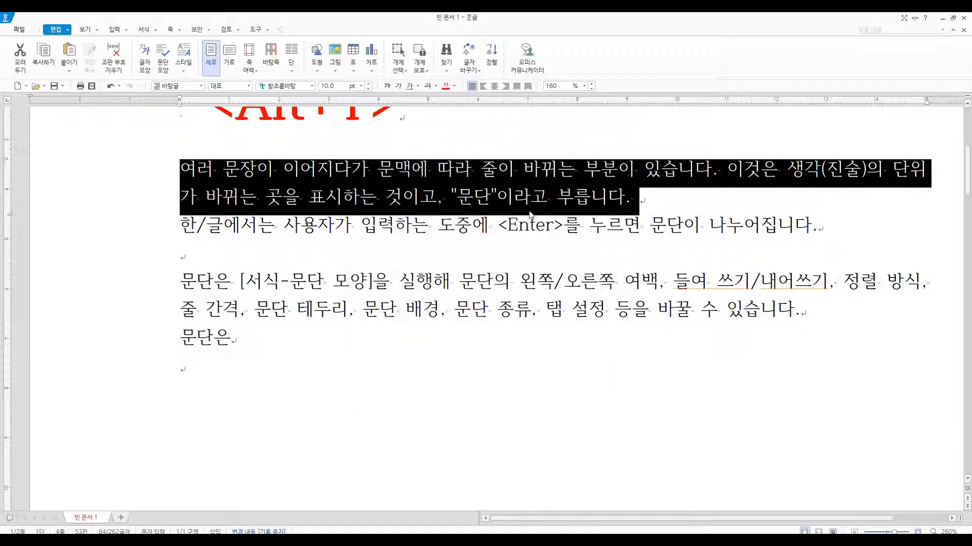
# Examine the spacing between the two lines of the paragraph beginning 여러 문장이 and its line spacing (줄 간격) settings in Paragraph Shape
pyautogui.click(387, 198)
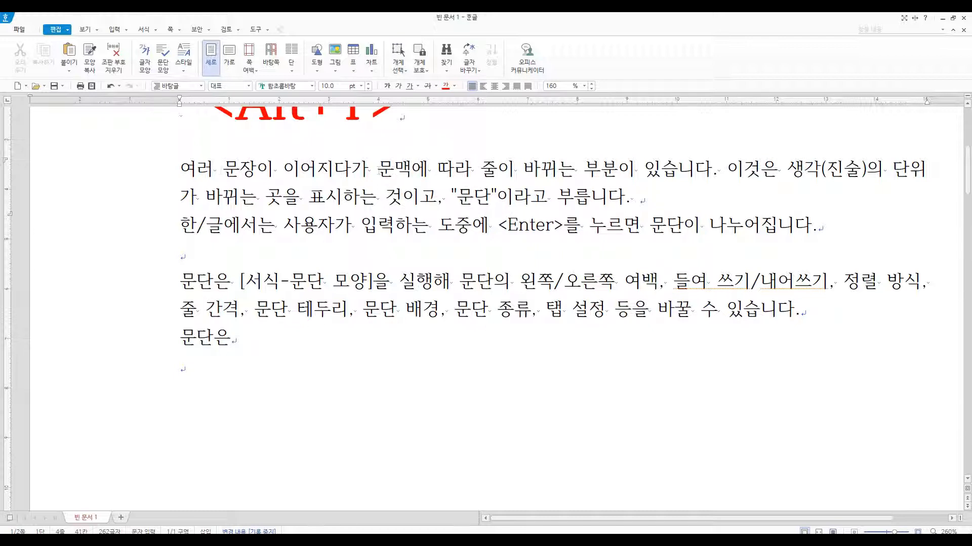
pyautogui.moveTo(181, 172); pyautogui.dragTo(878, 180)
pyautogui.moveTo(182, 197); pyautogui.dragTo(632, 198)
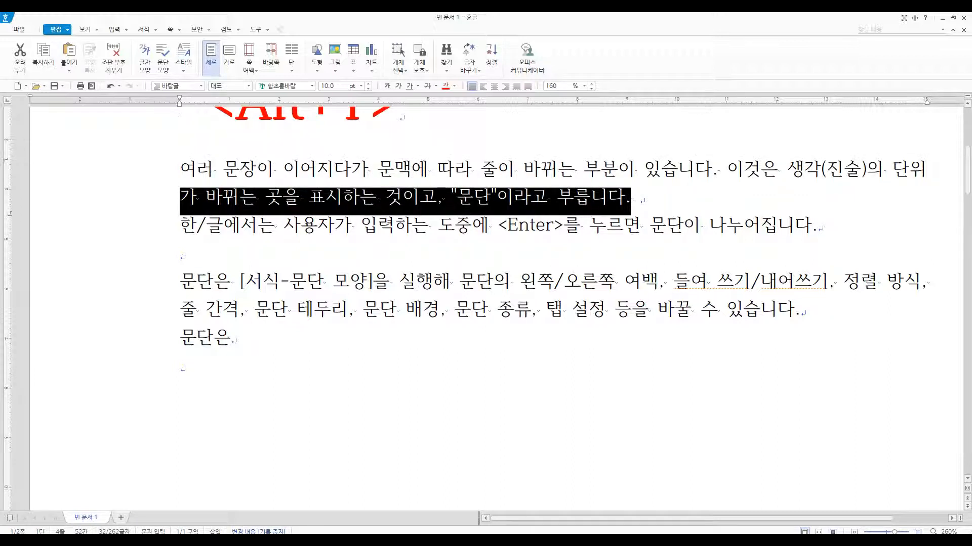
pyautogui.click(442, 173)
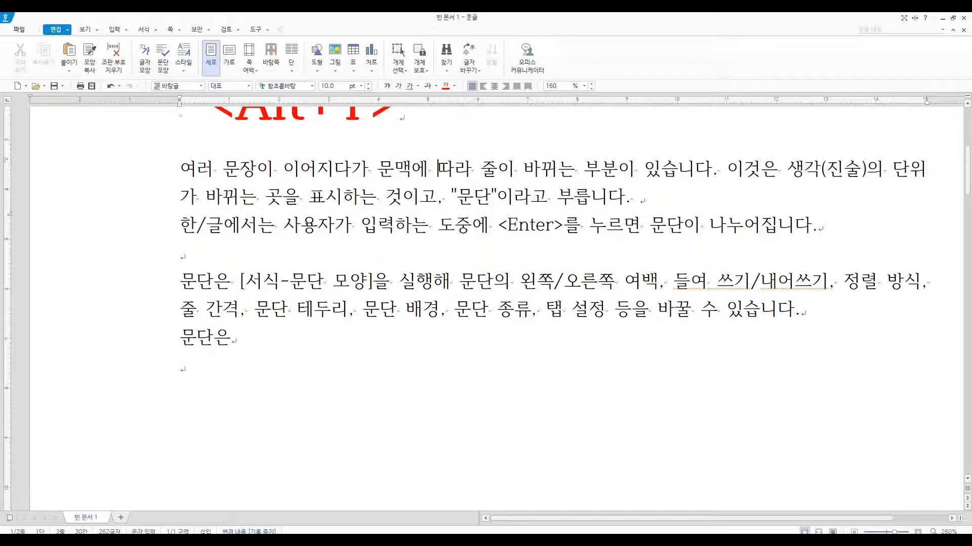
pyautogui.moveTo(176, 172); pyautogui.dragTo(655, 199)
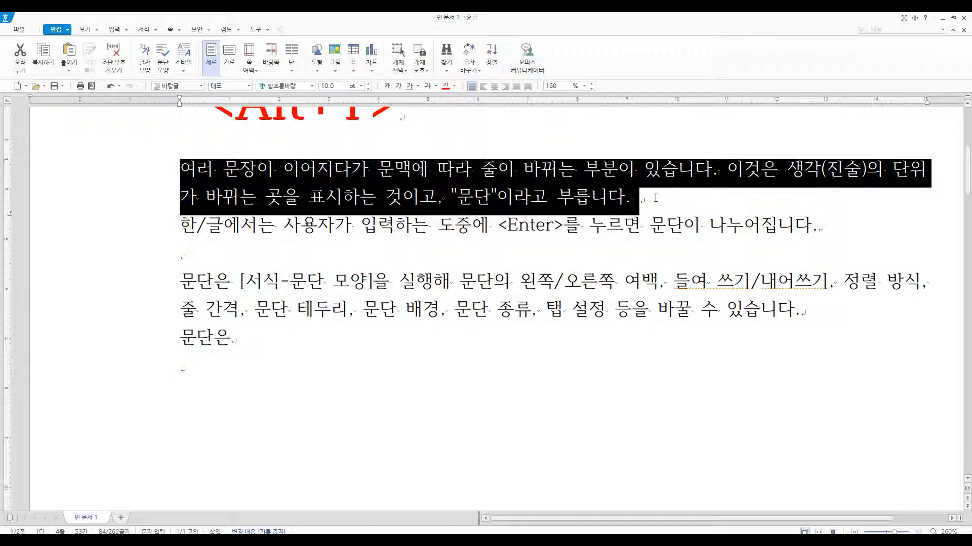
pyautogui.hotkey('alt', 't')
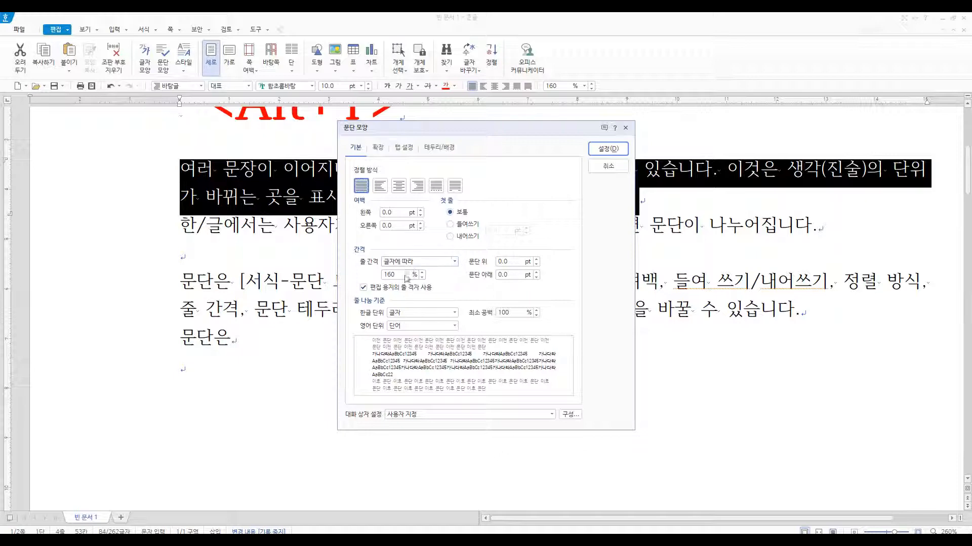
pyautogui.click(614, 166)
pyautogui.click(433, 181)
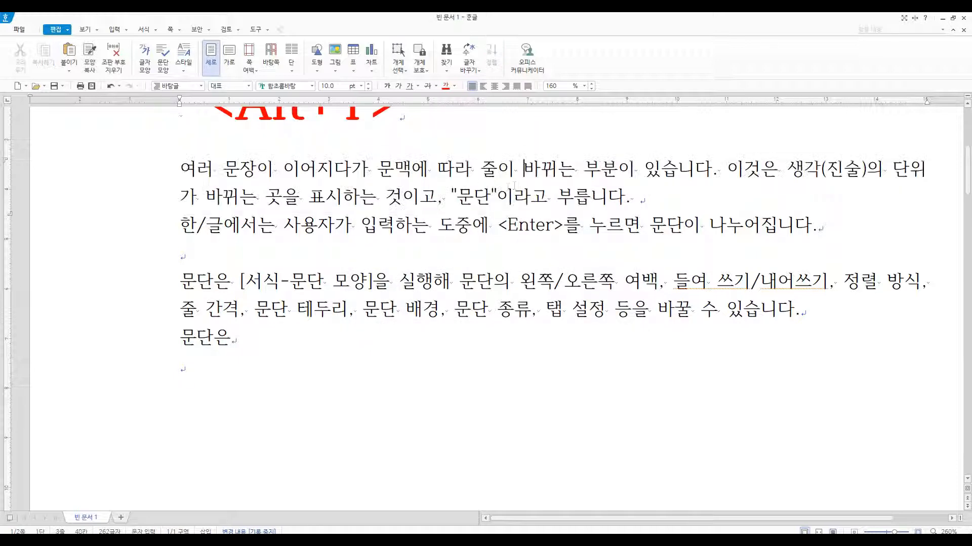
# Enlarge the word 문맥 in the paragraph beginning 여러 문장이 to 30 pt
pyautogui.moveTo(378, 170); pyautogui.dragTo(411, 171)
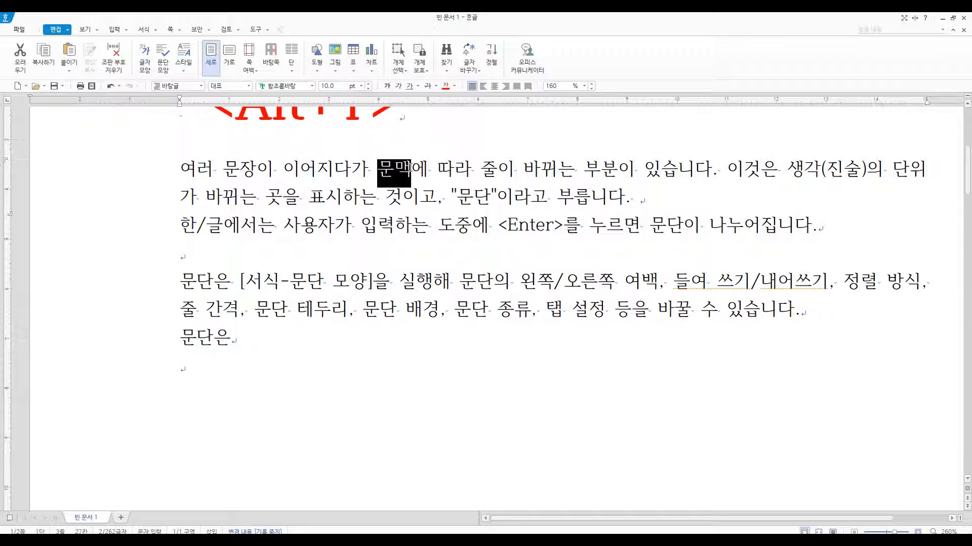
pyautogui.press('F12')
pyautogui.click(340, 87)
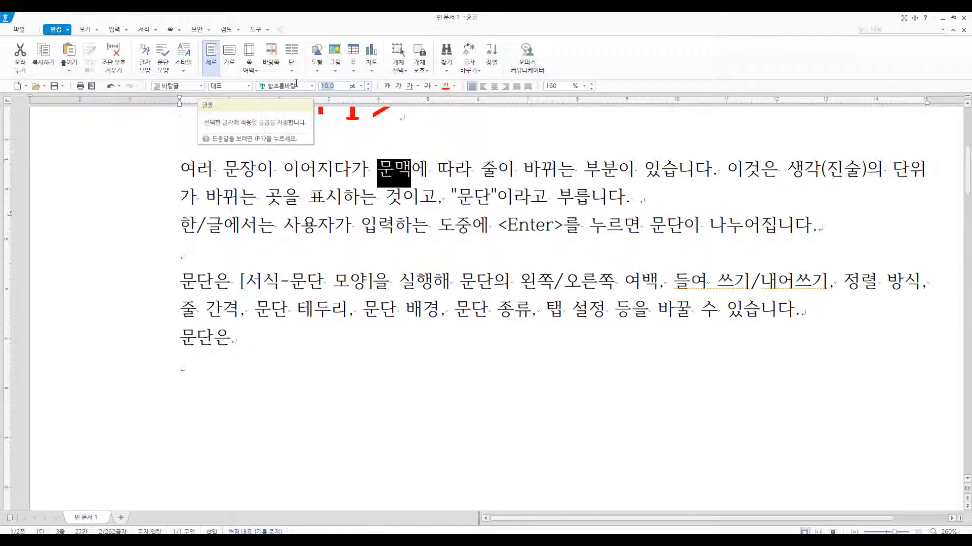
pyautogui.write('30')
pyautogui.press('Return')
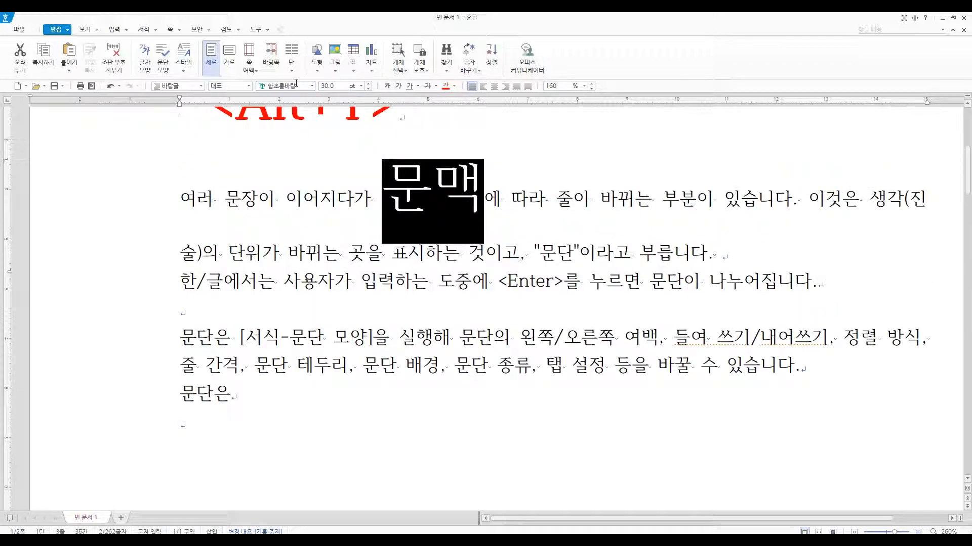
pyautogui.click(457, 193)
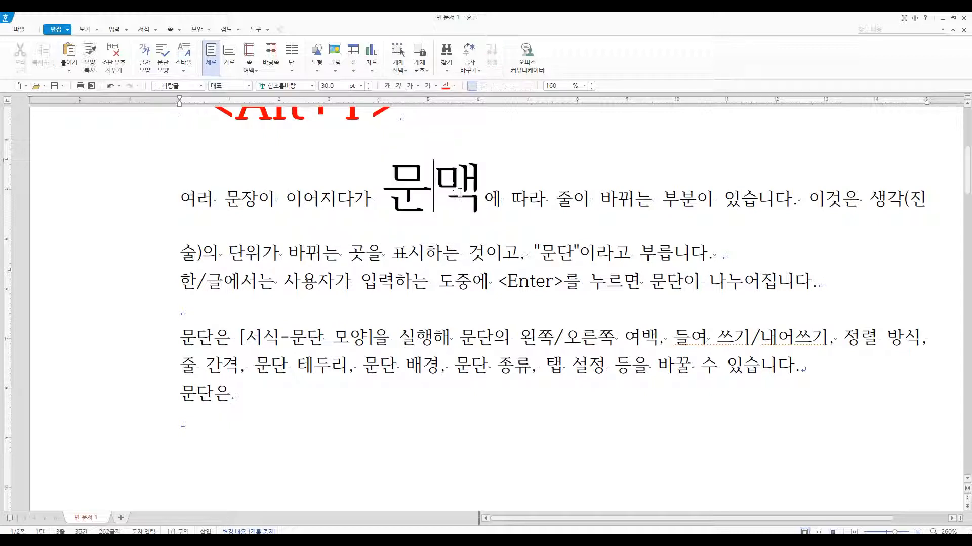
# Examine the enlarged word 문맥 and the spacing between the two lines of the paragraph beginning 여러 문장이
pyautogui.moveTo(392, 182); pyautogui.dragTo(469, 183)
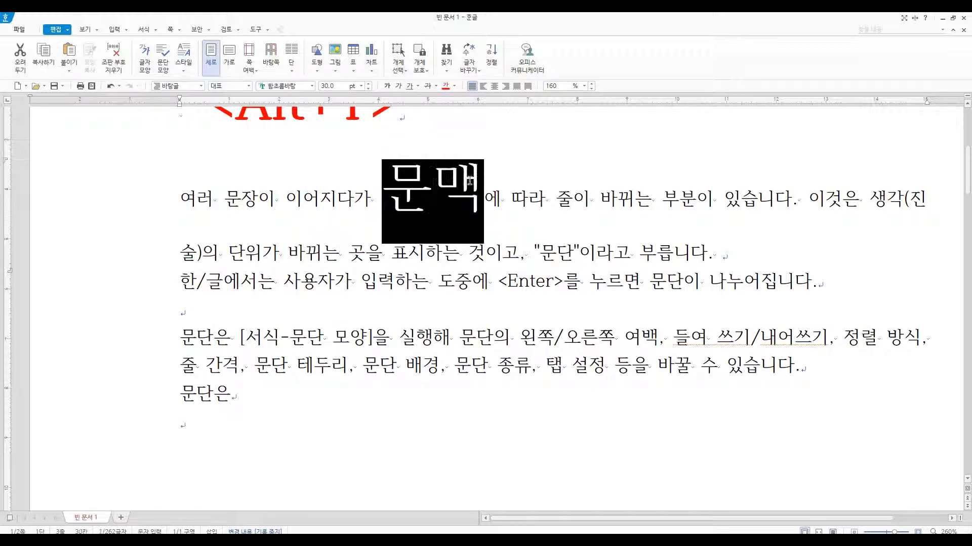
pyautogui.click(474, 200)
pyautogui.moveTo(180, 201); pyautogui.dragTo(674, 261)
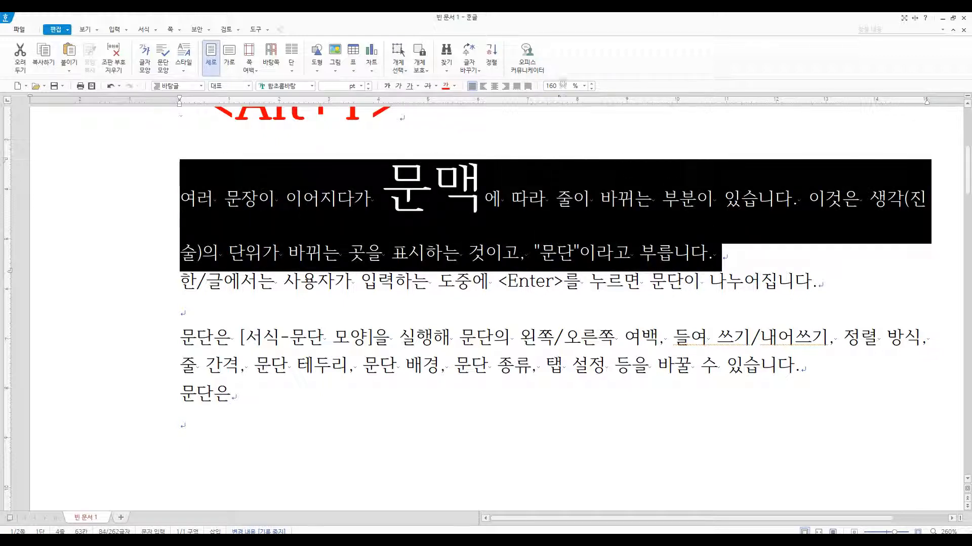
pyautogui.click(511, 200)
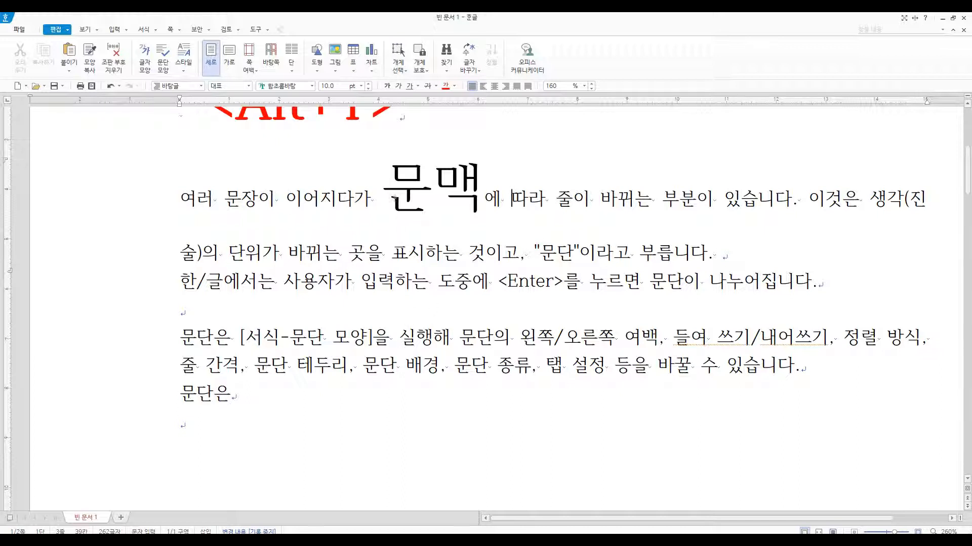
pyautogui.moveTo(392, 186); pyautogui.dragTo(474, 209)
pyautogui.press('F12')
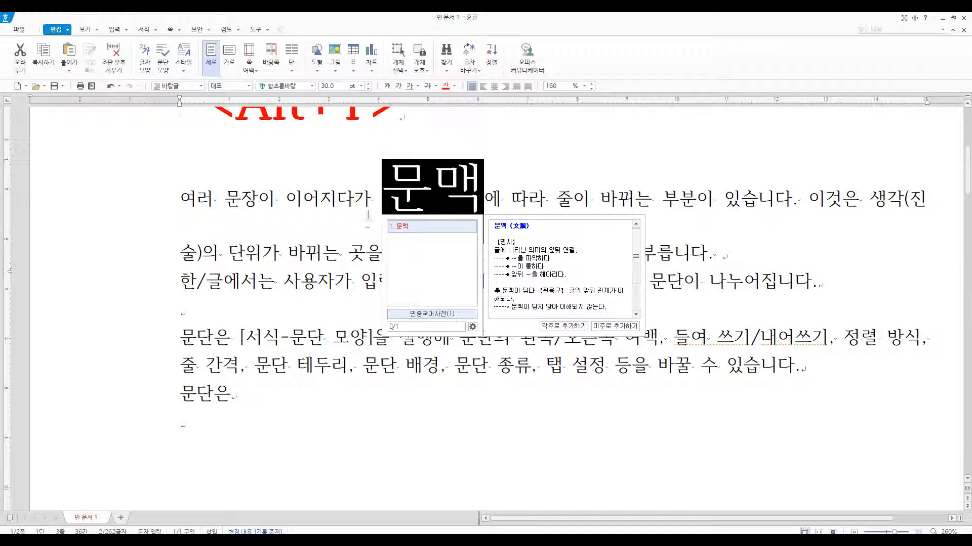
pyautogui.click(372, 246)
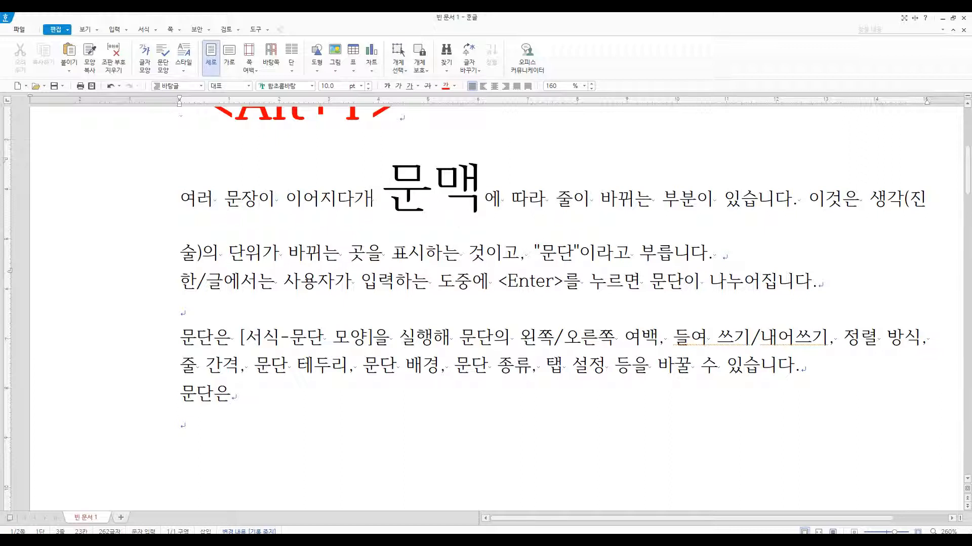
# Change the line spacing (줄 간격) of the paragraph beginning 여러 문장이 to margin only (여백만 지정) with 6.0 pt
pyautogui.click(225, 197)
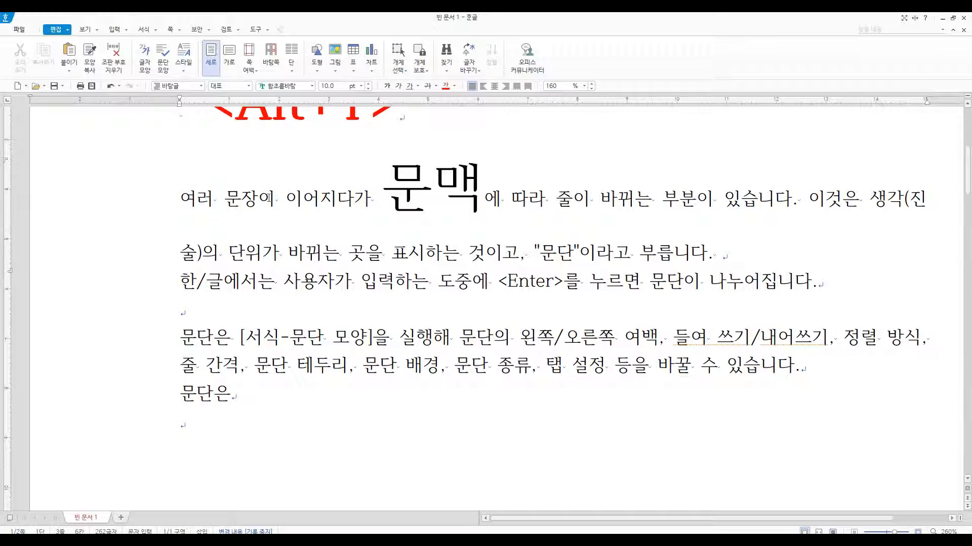
pyautogui.hotkey('alt', 't')
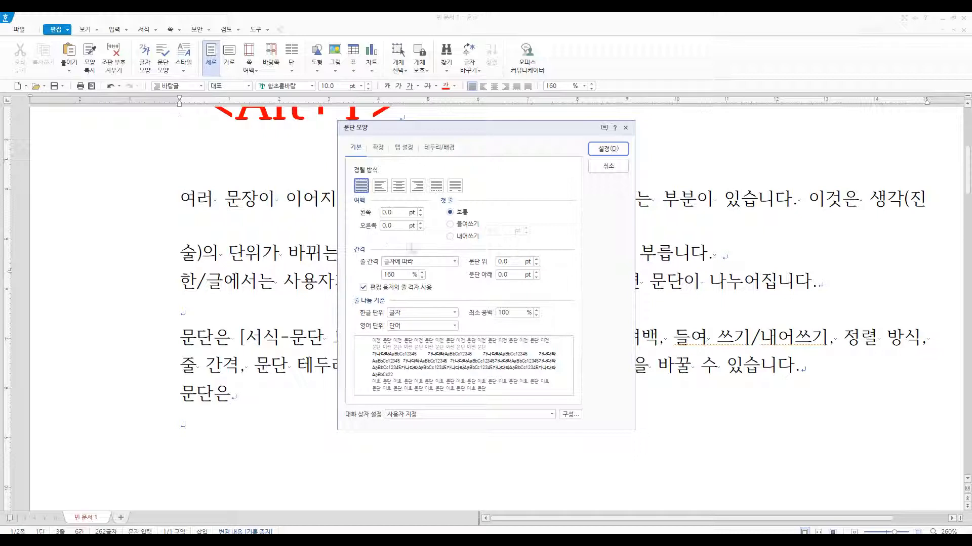
pyautogui.click(425, 262)
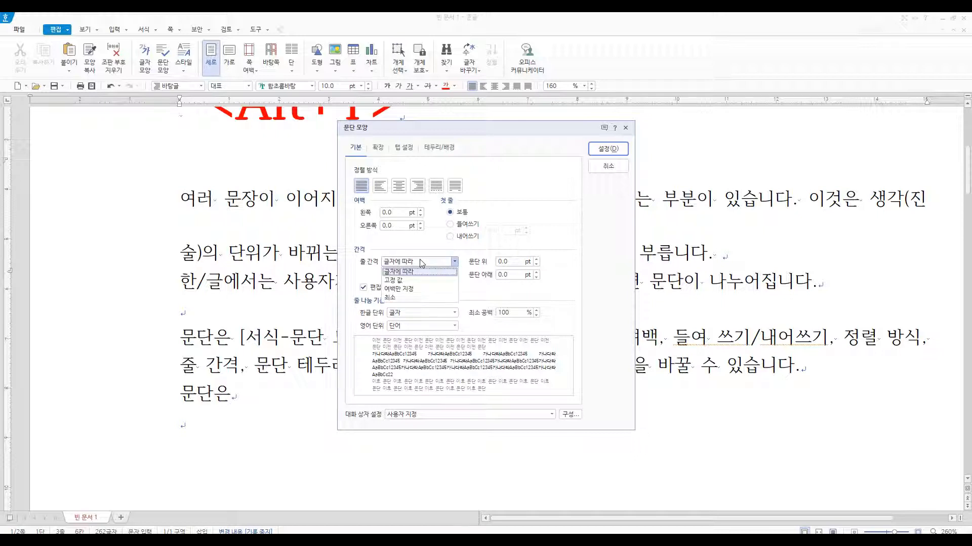
pyautogui.click(417, 289)
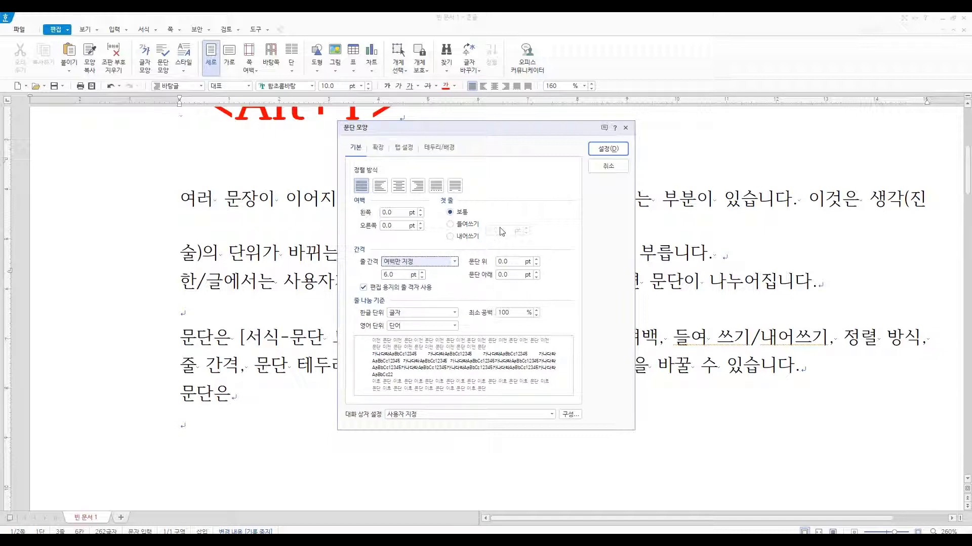
pyautogui.press('Return')
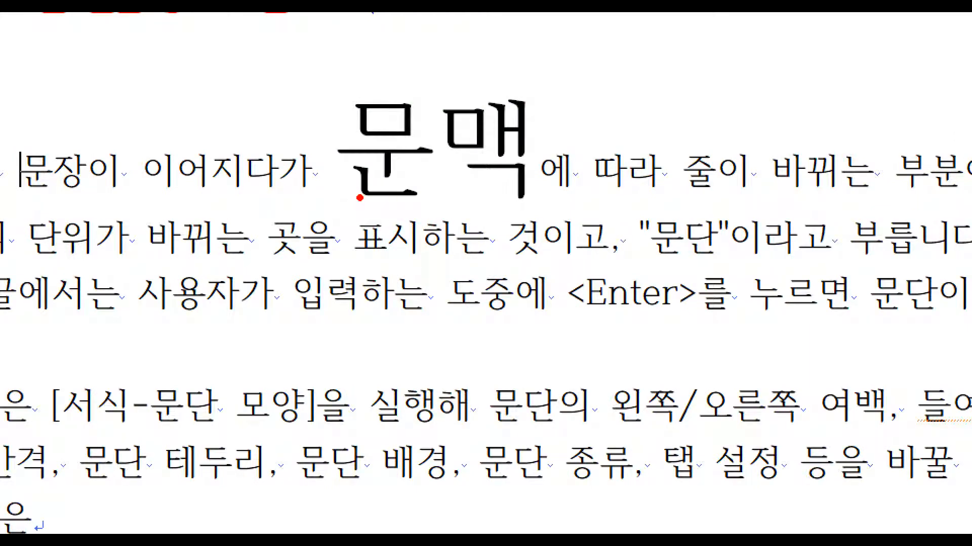
# Mark the gap between the enlarged word 문맥 and the line below it with red annotation strokes
pyautogui.moveTo(356, 197); pyautogui.dragTo(600, 205)
pyautogui.moveTo(339, 218); pyautogui.dragTo(611, 217)
pyautogui.moveTo(487, 207)
pyautogui.mouseDown()
pyautogui.moveTo(452, 207)
pyautogui.moveTo(478, 209)
pyautogui.mouseUp()
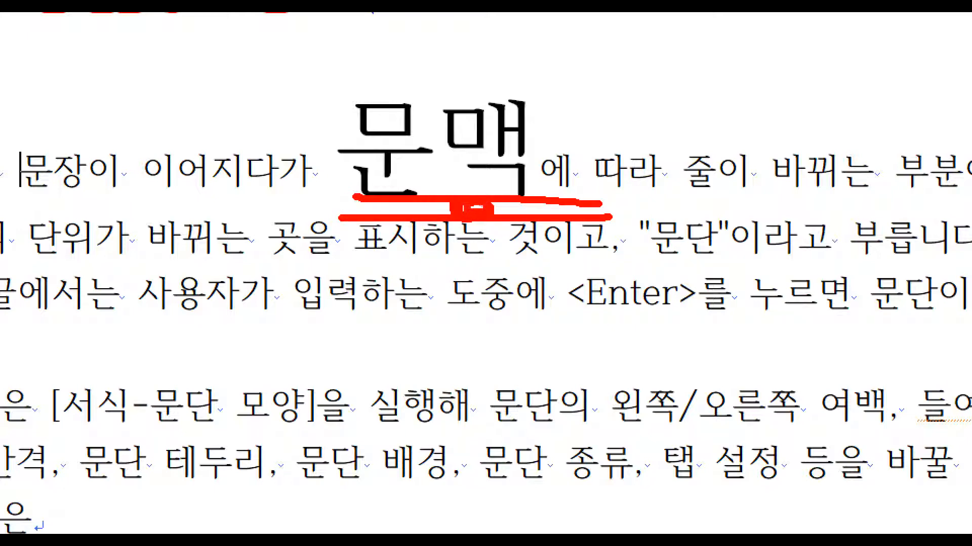
pyautogui.press('Escape')
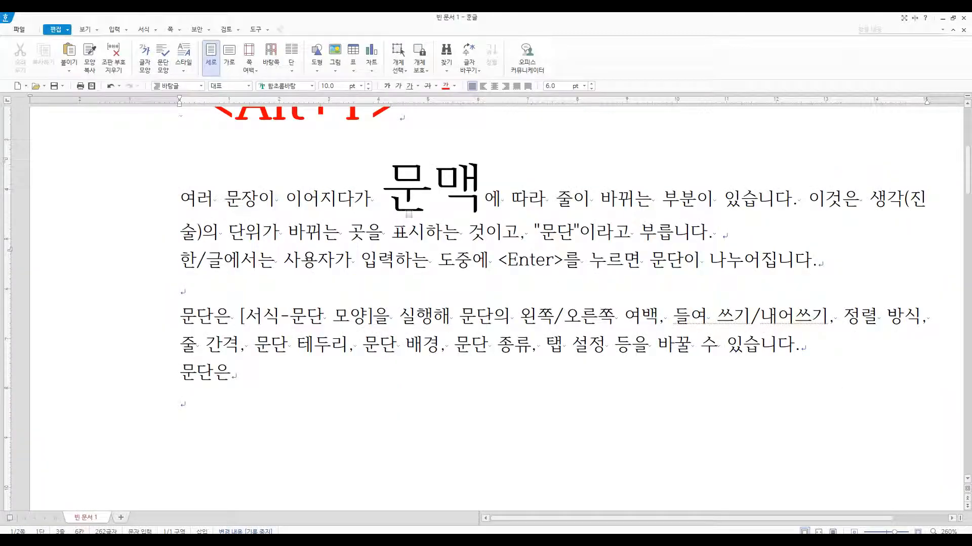
# Compare the line spacing setting of the paragraph beginning 여러 문장이 with that of the paragraph beginning 문단은 [서식
pyautogui.moveTo(337, 198); pyautogui.dragTo(460, 230)
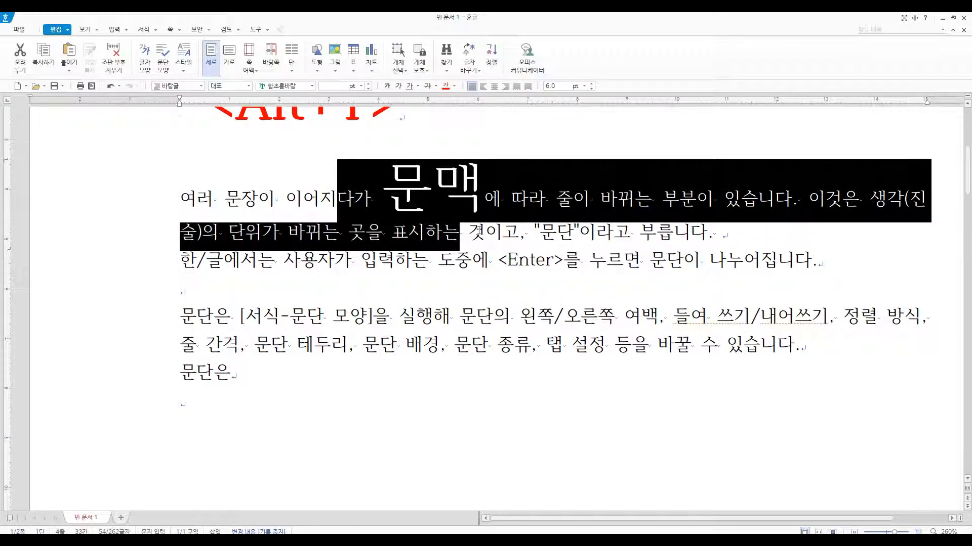
pyautogui.hotkey('alt', 't')
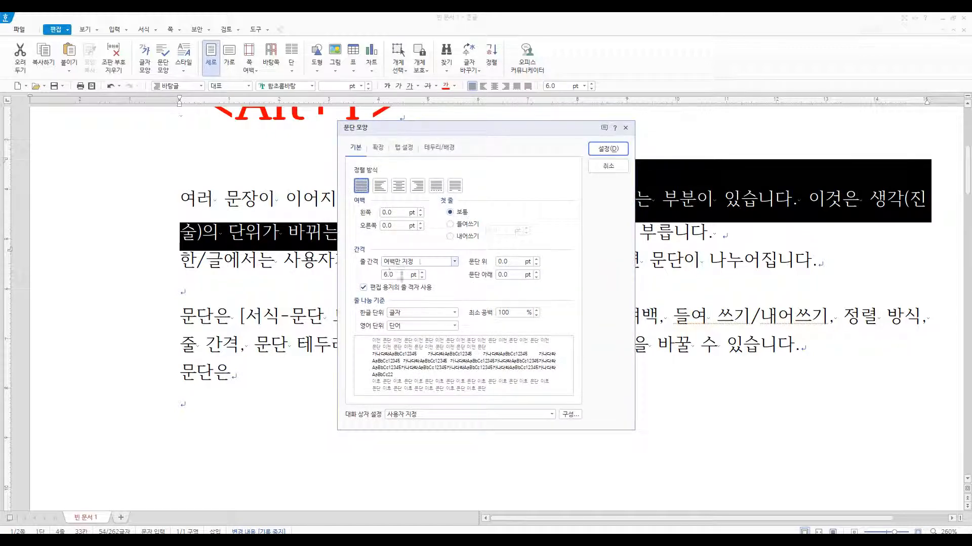
pyautogui.click(608, 166)
pyautogui.click(449, 316)
pyautogui.moveTo(379, 319); pyautogui.dragTo(488, 349)
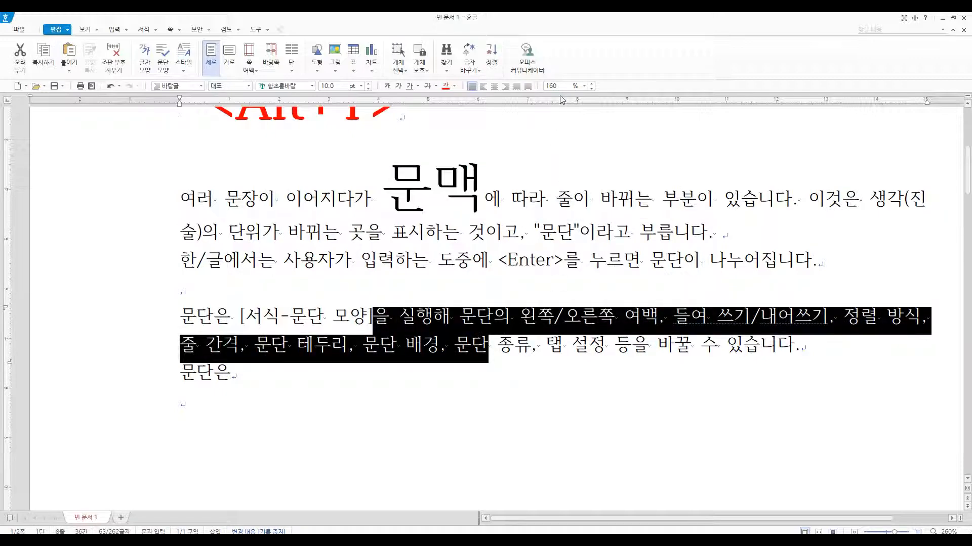
pyautogui.click(509, 232)
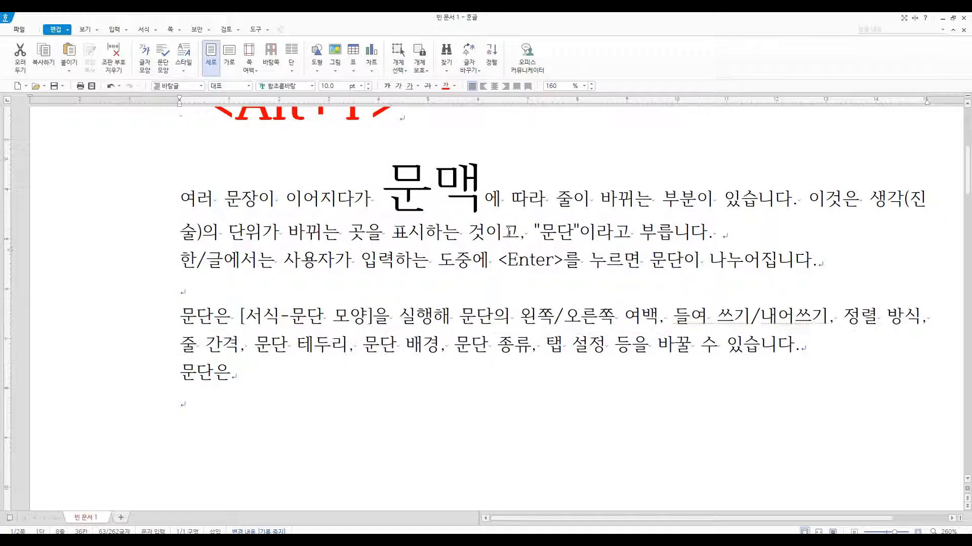
# Delete the whole paragraph beginning 한/글에서는, including its paragraph mark
pyautogui.click(172, 262)
pyautogui.moveTo(171, 262); pyautogui.dragTo(842, 268)
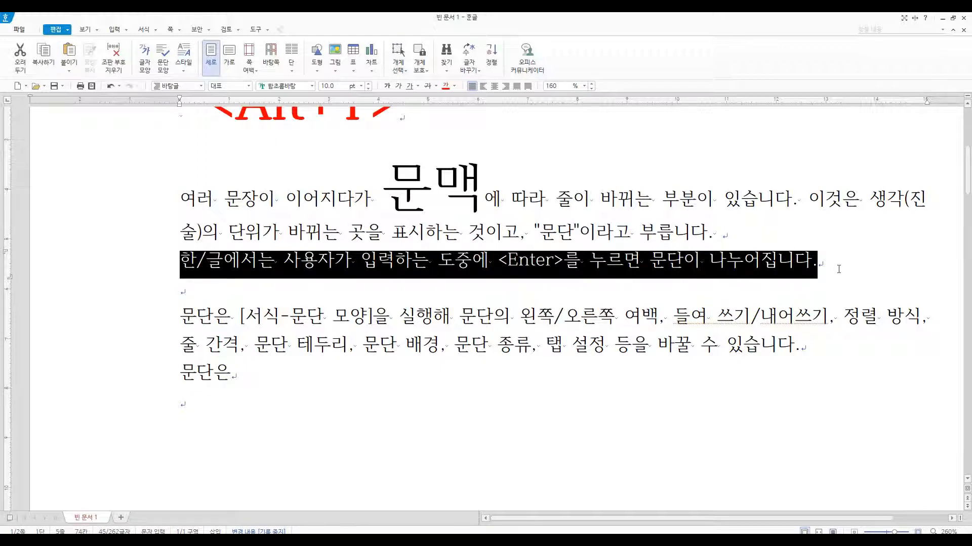
pyautogui.press('Delete')
pyautogui.press('Delete')
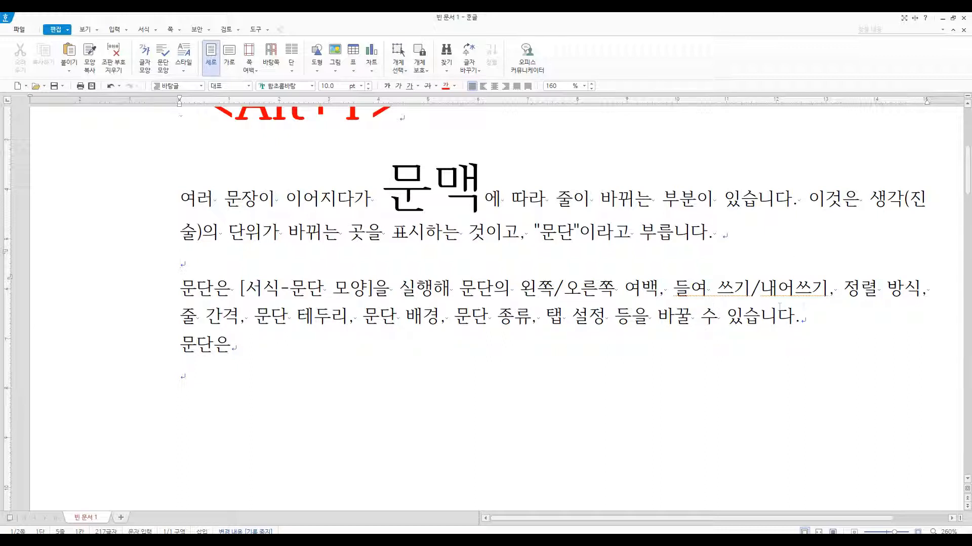
# Enlarge the word 실행 in the paragraph beginning 문단은 [서식 to 30 pt
pyautogui.moveTo(401, 290); pyautogui.dragTo(433, 289)
pyautogui.press('F12')
pyautogui.click(328, 86)
pyautogui.write('30')
pyautogui.press('Return')
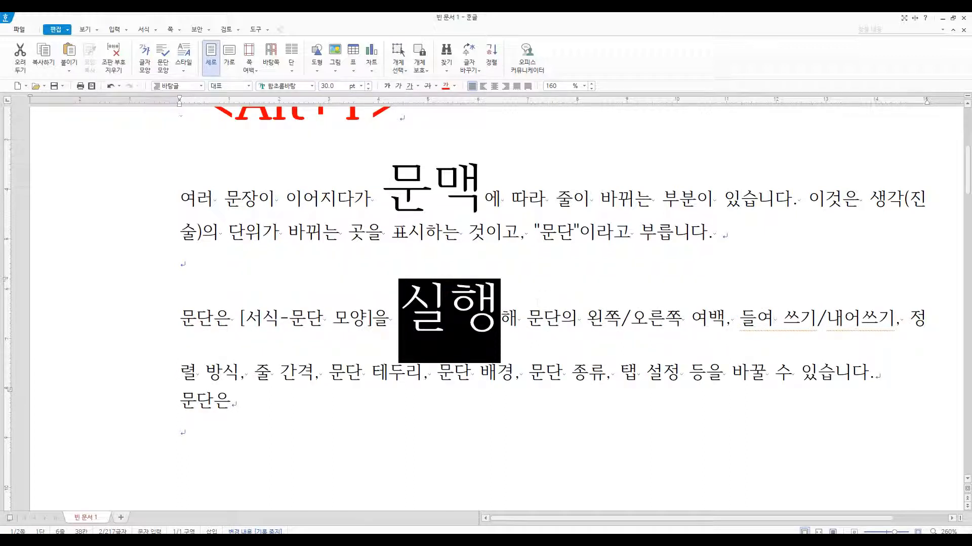
pyautogui.click(561, 318)
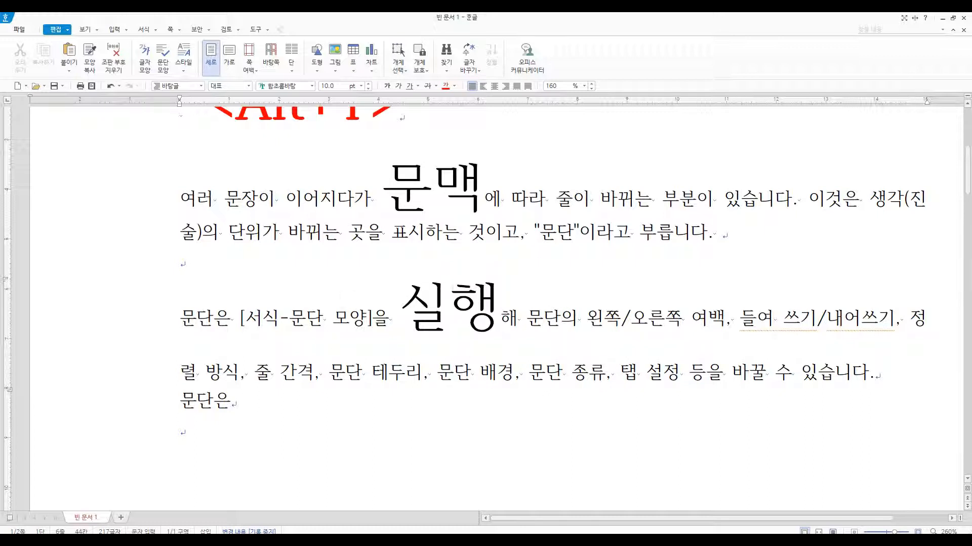
# Copy only the paragraph shape (문단 모양) of the paragraph beginning 여러 문장이 onto the paragraph beginning 문단은 [서식 with Copy Shape (모양 복사)
pyautogui.click(502, 200)
pyautogui.hotkey('alt', 'c')
pyautogui.moveTo(517, 184); pyautogui.dragTo(679, 184)
pyautogui.click(602, 233)
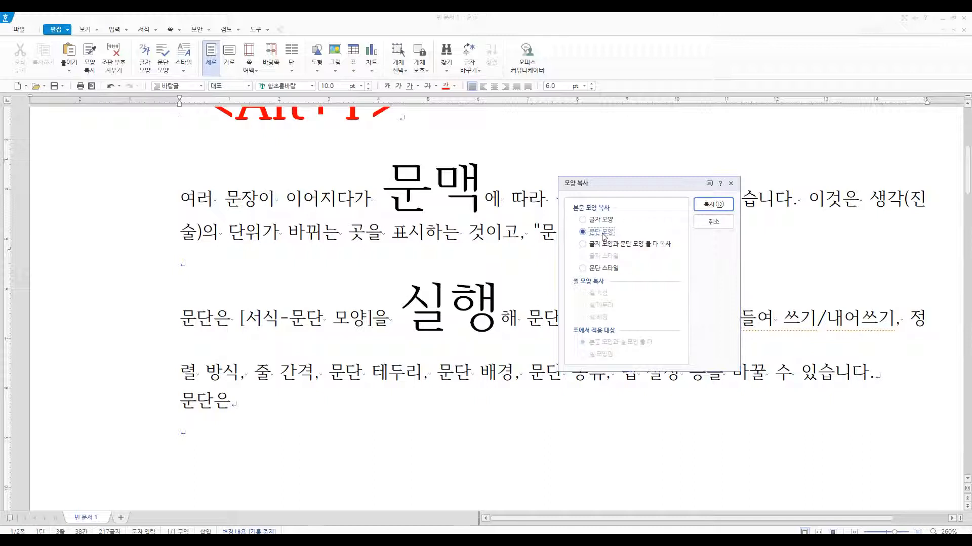
pyautogui.click(714, 204)
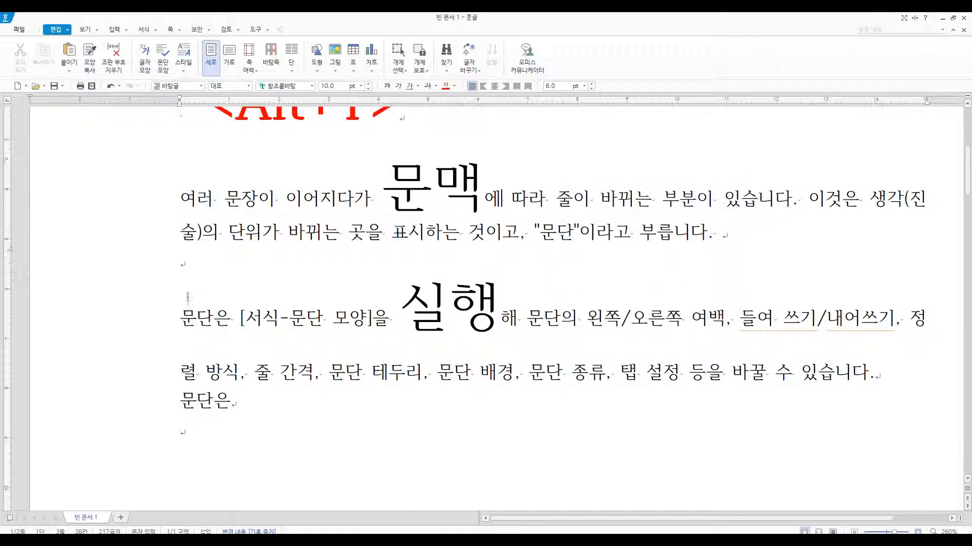
pyautogui.moveTo(183, 311); pyautogui.dragTo(874, 375)
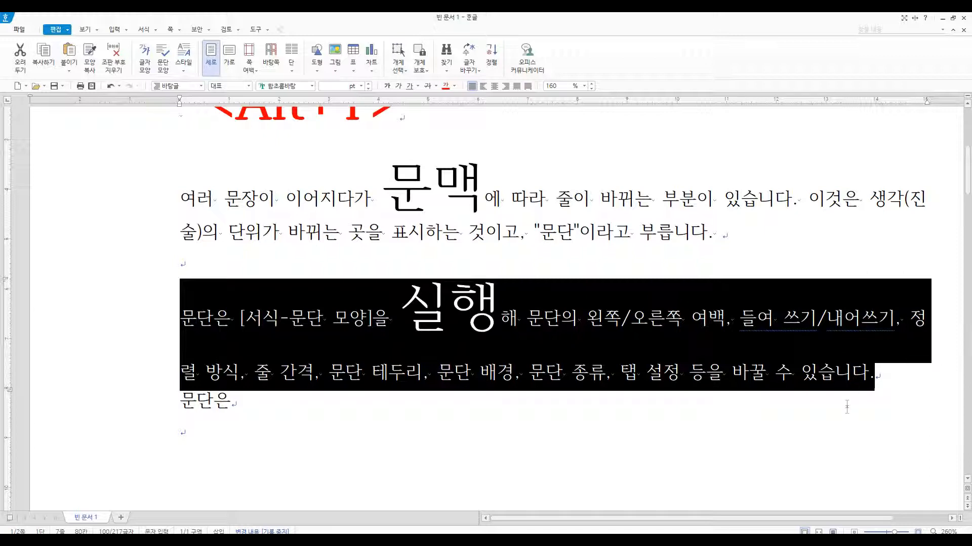
pyautogui.hotkey('alt', 'c')
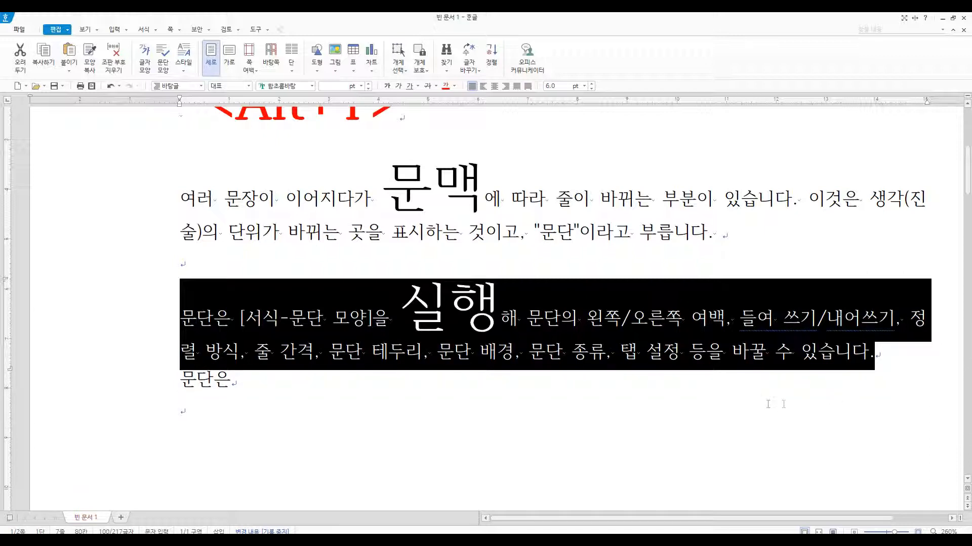
pyautogui.click(697, 360)
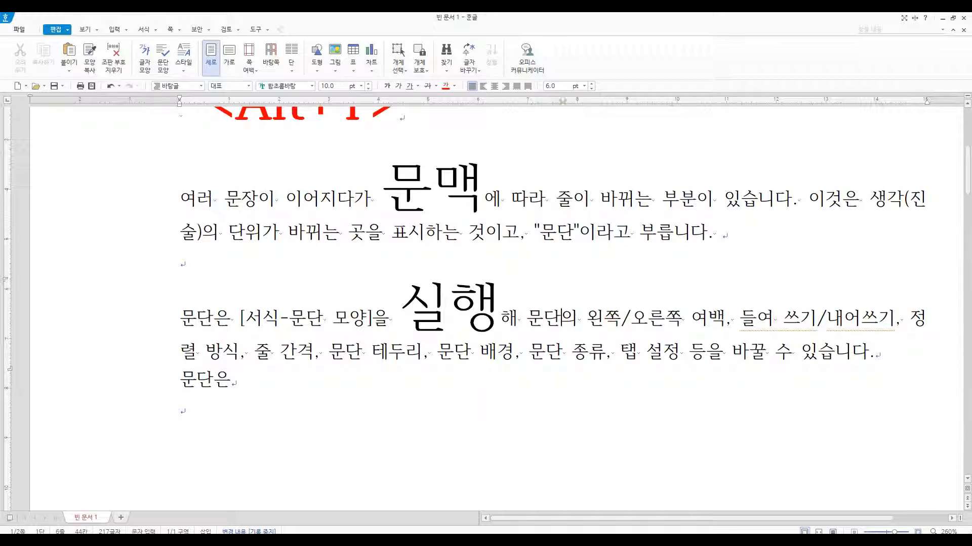
# Try enlarging the word 실행 to 40 pt to test the spacing below it, and undo the size change
pyautogui.moveTo(499, 311); pyautogui.dragTo(406, 313)
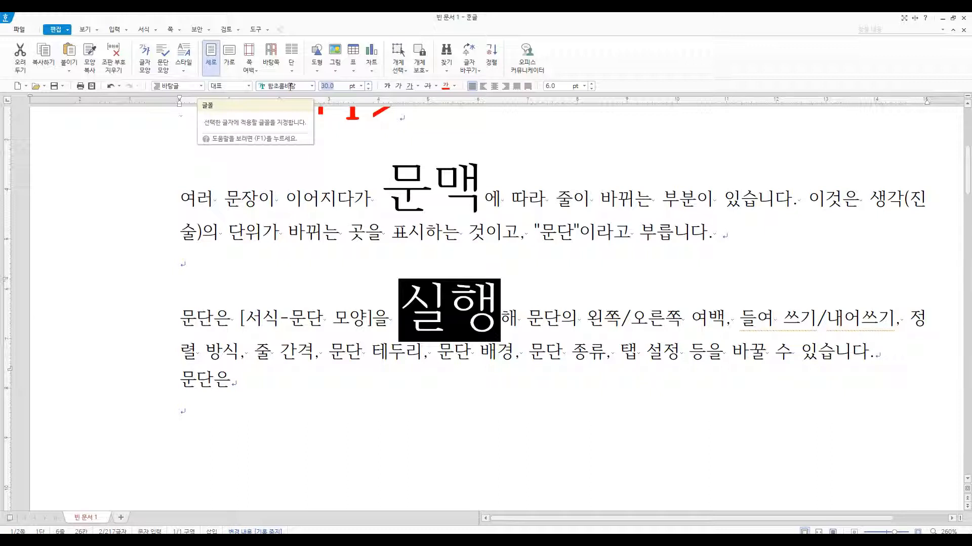
pyautogui.write('40')
pyautogui.press('Return')
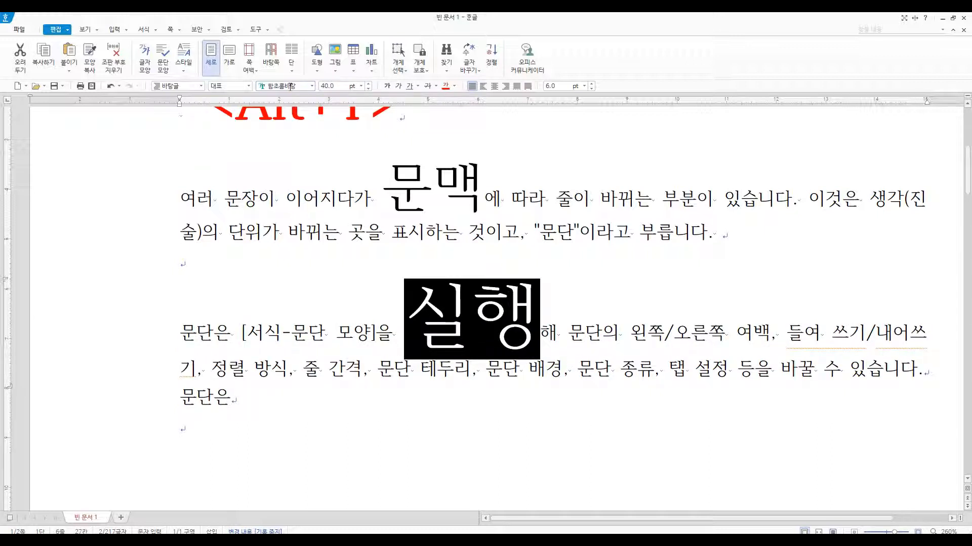
pyautogui.click(580, 315)
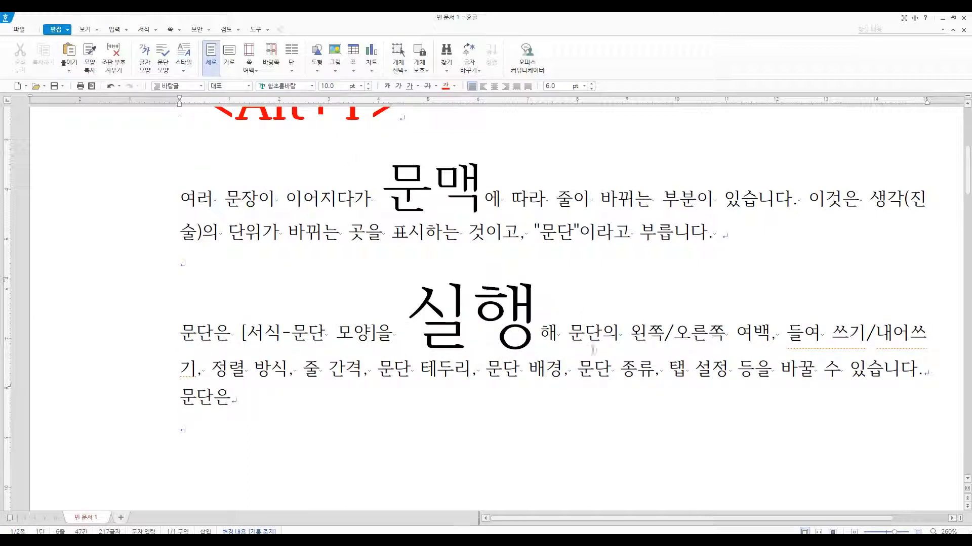
pyautogui.hotkey('ctrl', 'z')
# Examine the spacing settings in Paragraph Shape for the empty line, then the paragraphs above and below that line
pyautogui.click(556, 274)
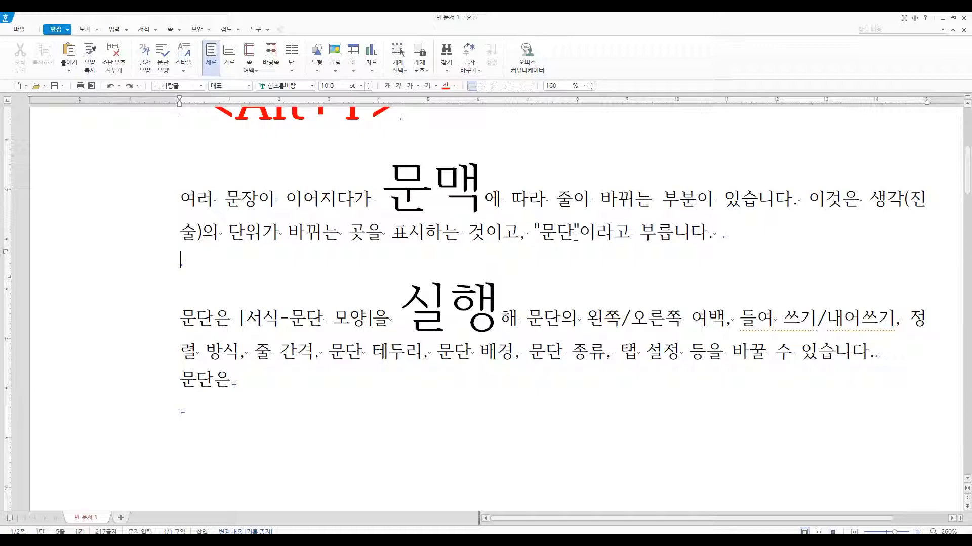
pyautogui.hotkey('alt', 't')
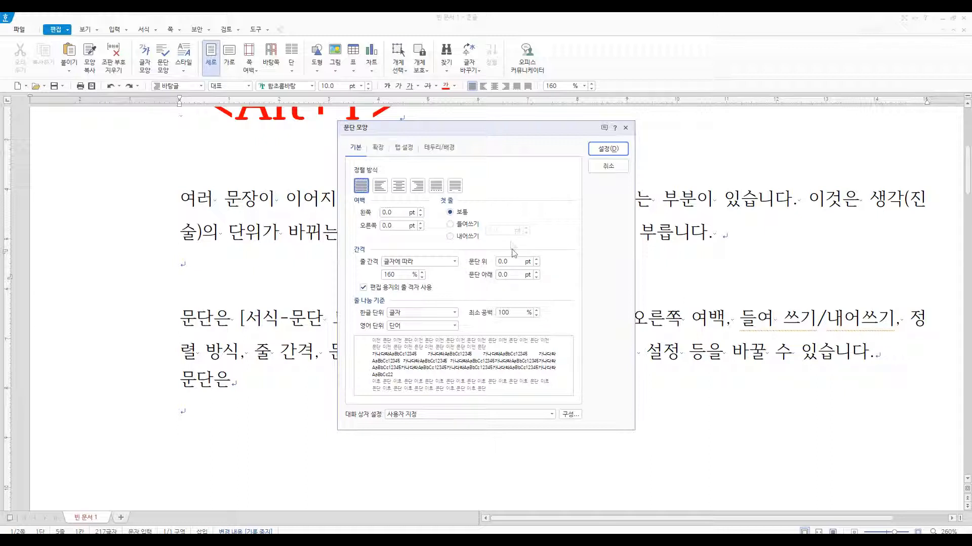
pyautogui.click(608, 150)
pyautogui.click(572, 213)
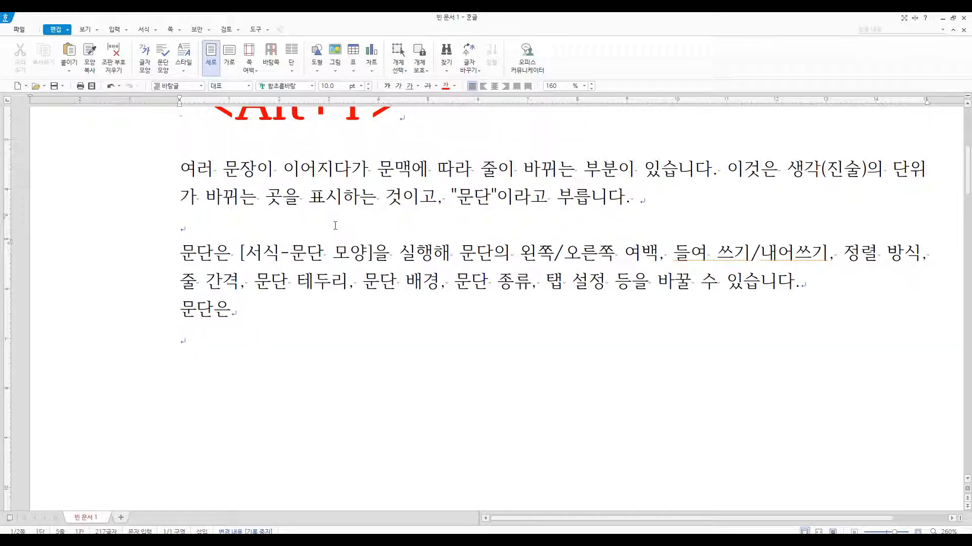
pyautogui.moveTo(377, 200); pyautogui.dragTo(353, 172)
pyautogui.moveTo(180, 170); pyautogui.dragTo(633, 202)
pyautogui.moveTo(181, 253); pyautogui.dragTo(243, 304)
pyautogui.click(244, 303)
# Delete the stray text 문단은 on the last line and remove the empty line between the two paragraphs
pyautogui.click(144, 316)
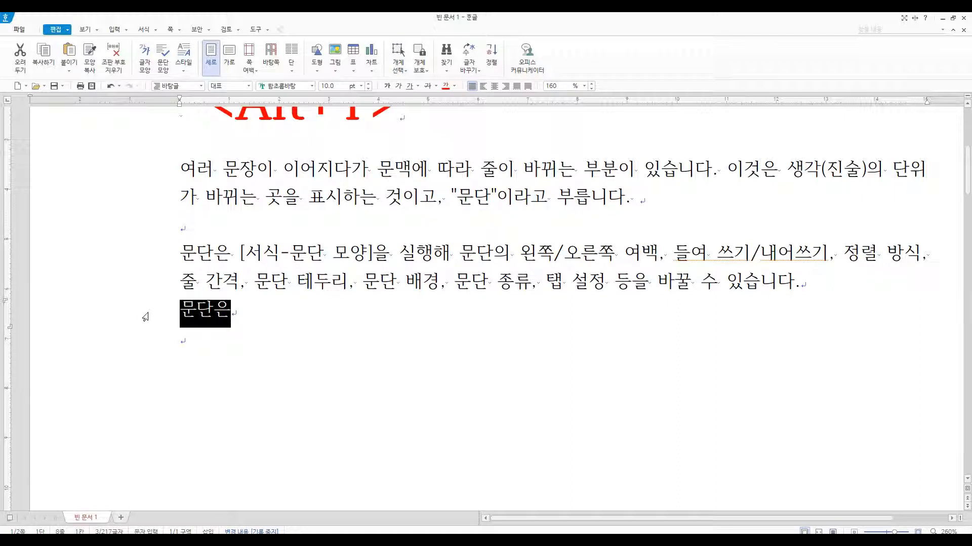
pyautogui.press('Delete')
pyautogui.click(202, 225)
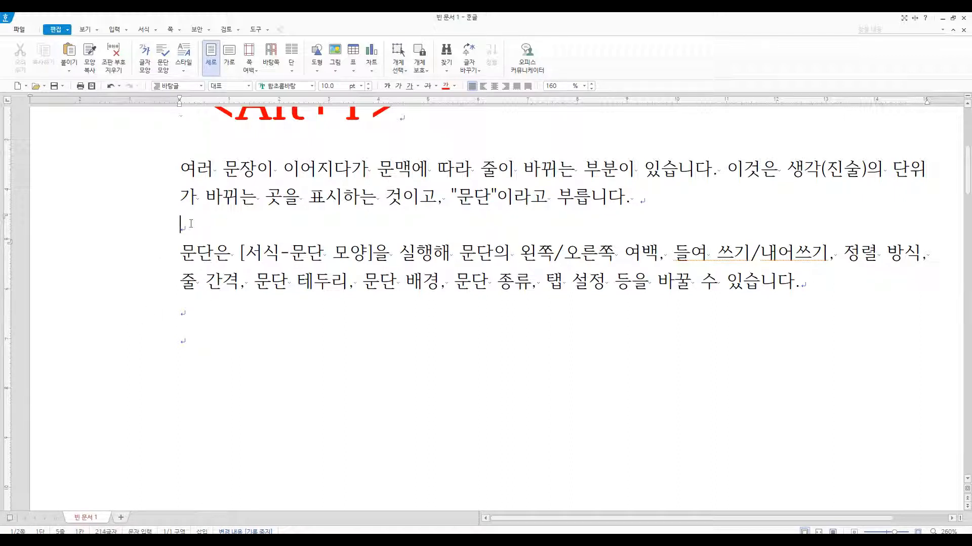
pyautogui.press('Delete')
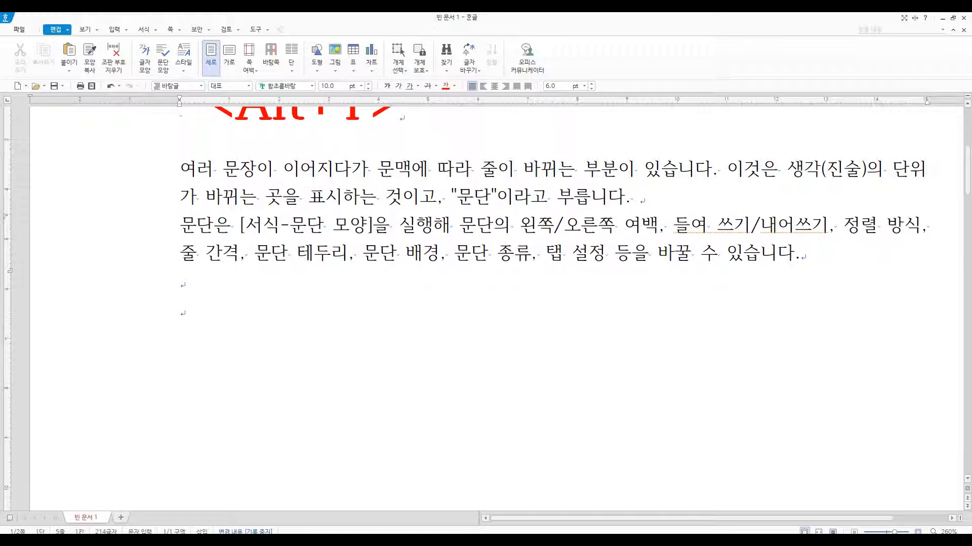
# Set the spacing above (문단 위) and below (문단 아래) the paragraph beginning 여러 문장이 to 10 pt each in Paragraph Shape
pyautogui.moveTo(181, 169); pyautogui.dragTo(642, 201)
pyautogui.click(597, 196)
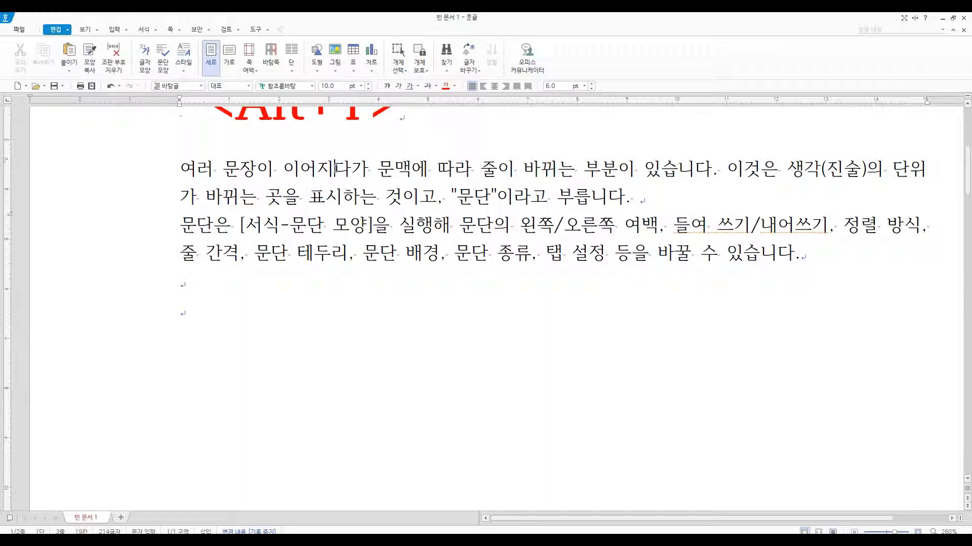
pyautogui.hotkey('alt', 't')
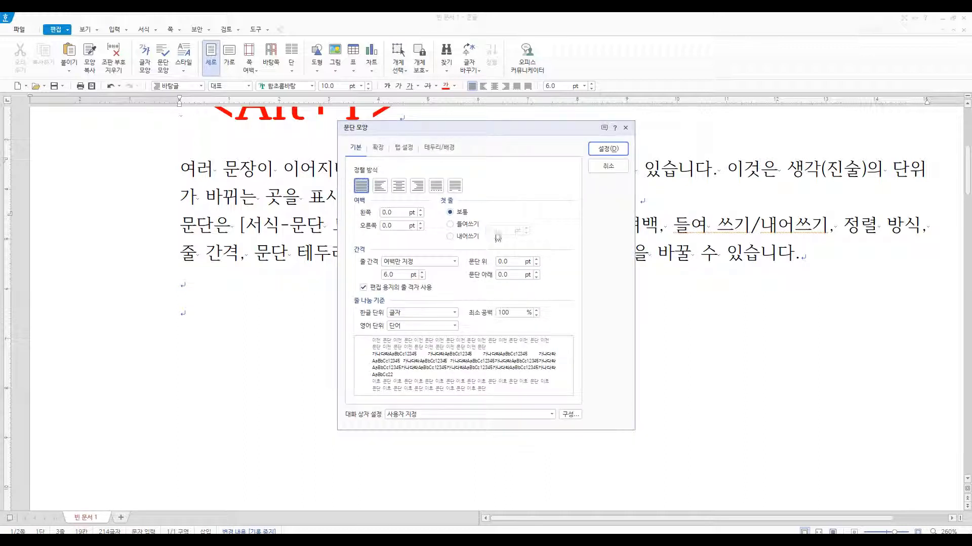
pyautogui.moveTo(516, 261); pyautogui.dragTo(496, 262)
pyautogui.write('10')
pyautogui.moveTo(515, 274); pyautogui.dragTo(492, 279)
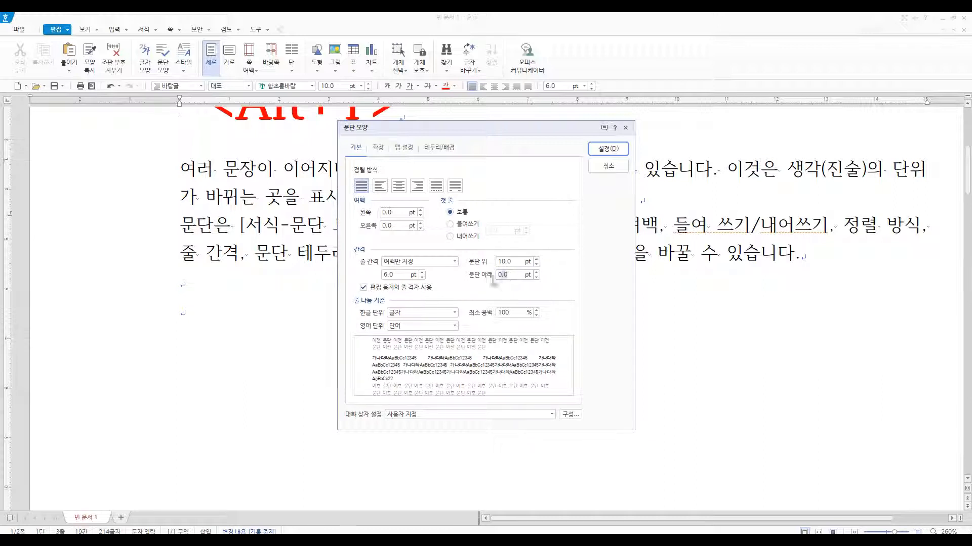
pyautogui.write('10')
pyautogui.click(618, 150)
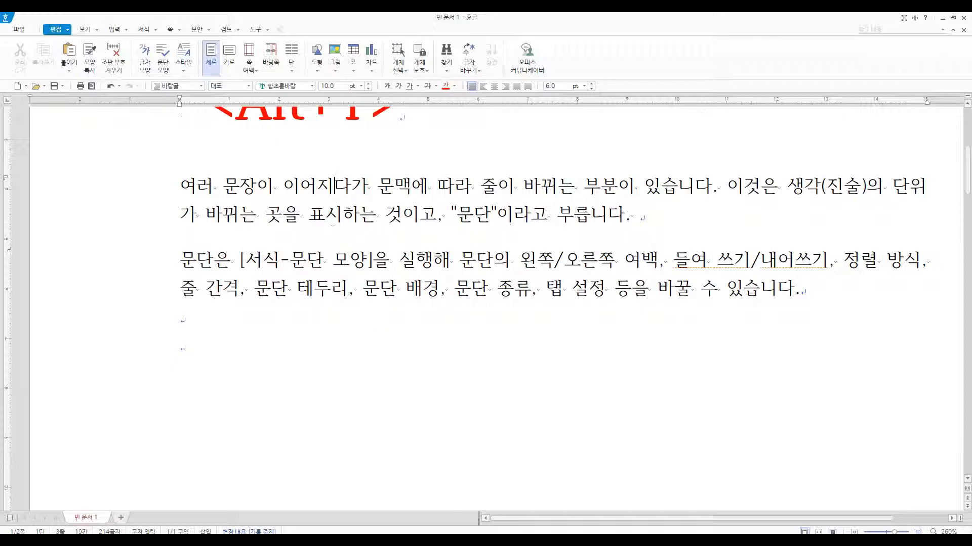
# Examine the gap between the two body paragraphs and the text of the paragraph beginning 문단은 [서식
pyautogui.moveTo(549, 215); pyautogui.dragTo(650, 216)
pyautogui.click(538, 259)
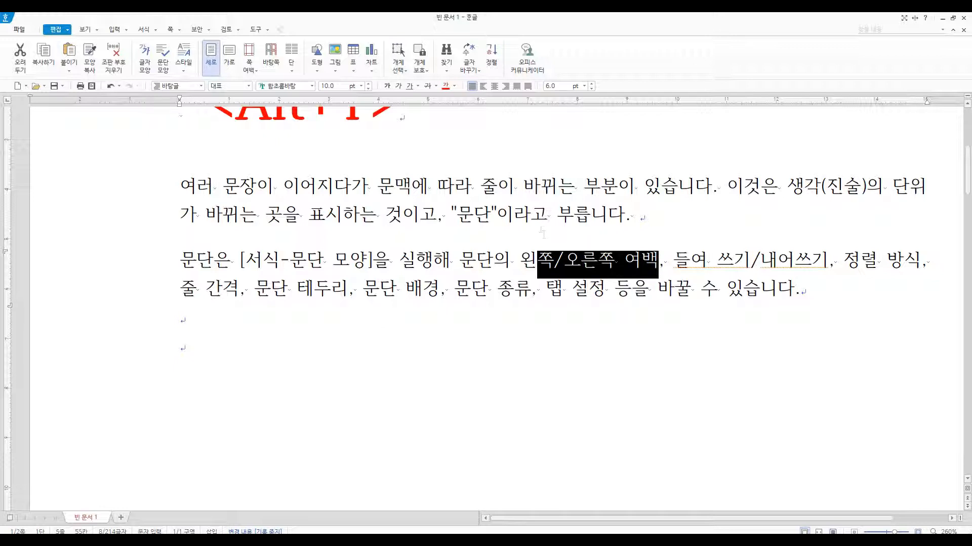
pyautogui.click(562, 288)
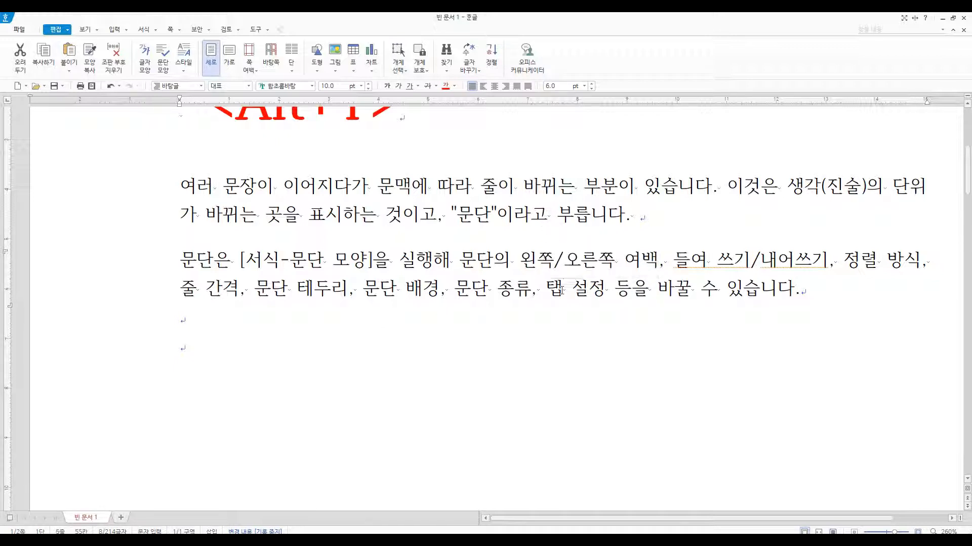
pyautogui.press('Up')
pyautogui.press('Up')
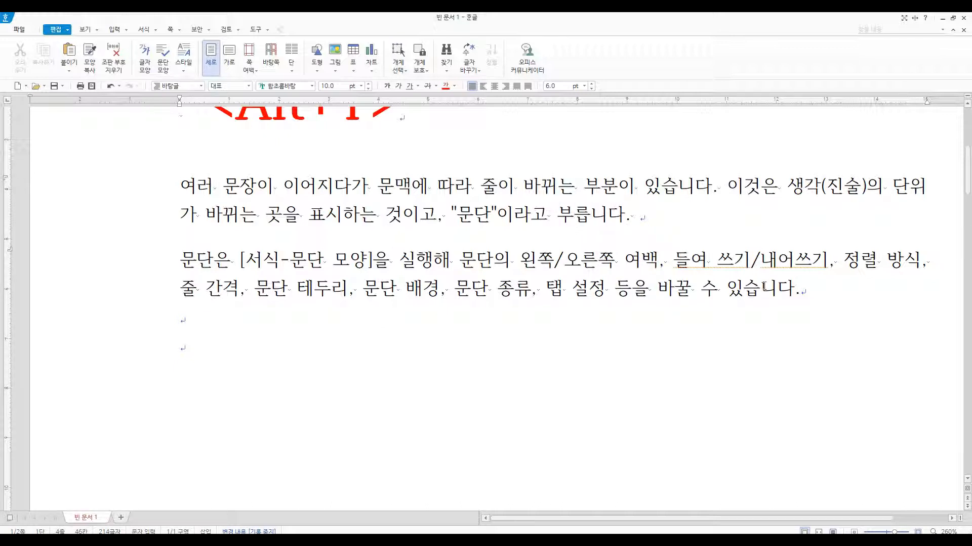
pyautogui.moveTo(459, 260); pyautogui.dragTo(806, 289)
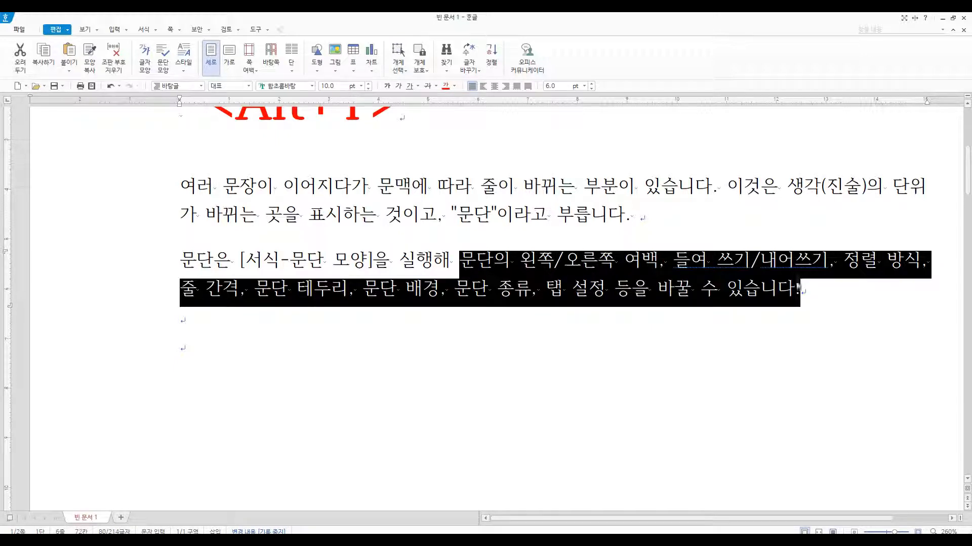
# Start a new paragraph after the one ending 바꿀 수 있습니다. and enter the text 문단 은 in it
pyautogui.click(804, 290)
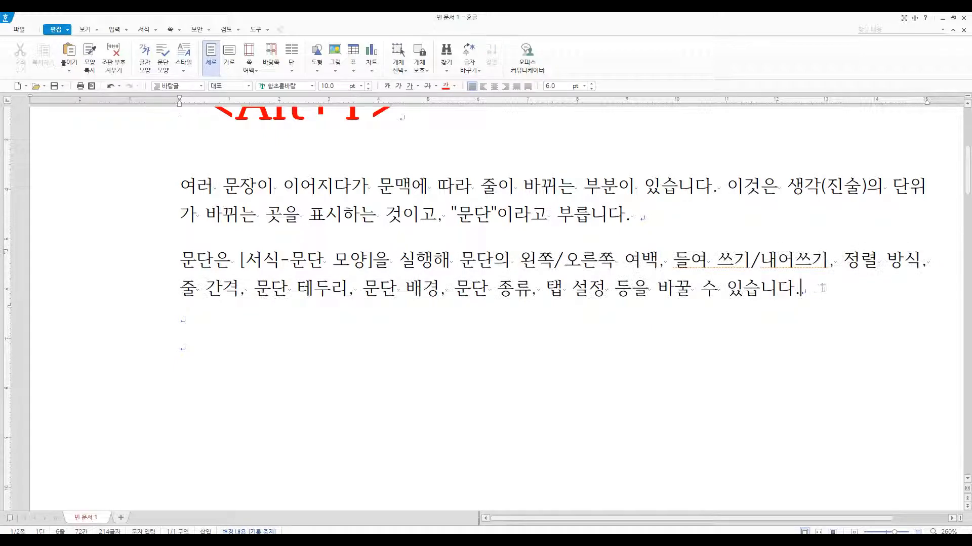
pyautogui.press('Return')
pyautogui.write('문단 ㅇㅡㄴ')
pyautogui.click(803, 287)
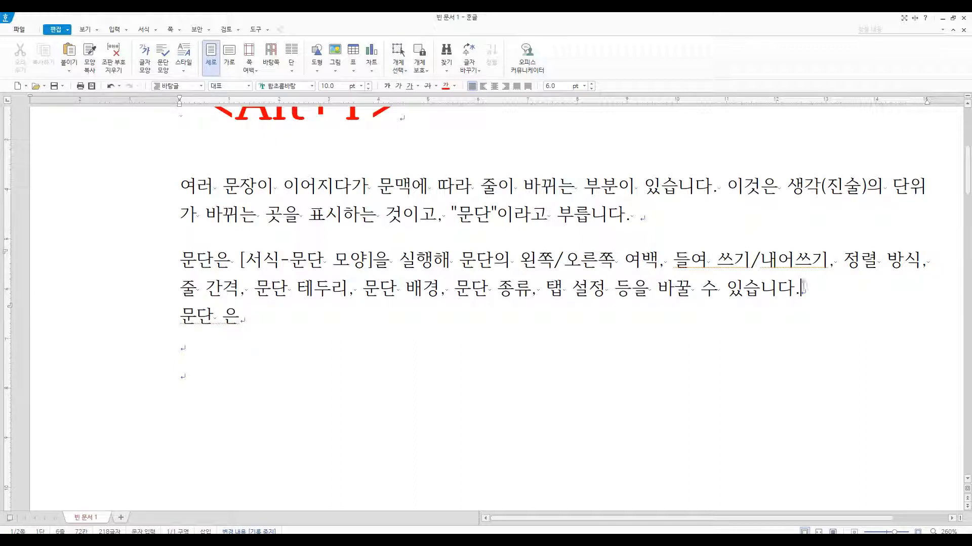
pyautogui.moveTo(188, 316); pyautogui.dragTo(250, 319)
pyautogui.click(250, 319)
pyautogui.press('BackSpace')
pyautogui.write('ㅇㅢ')
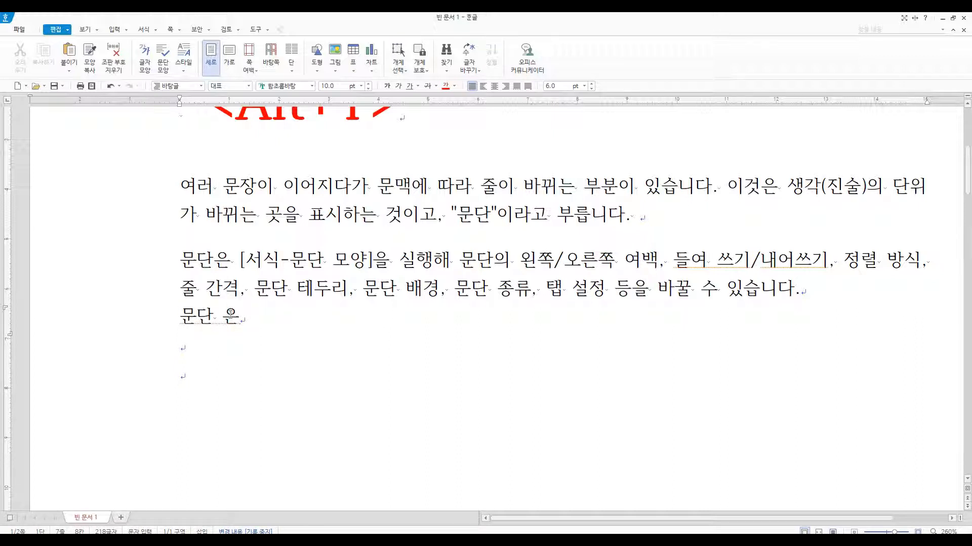
# Compare the spacing above the paragraph beginning 문단은 [서식 with the spacing above the new line 문단 은
pyautogui.click(448, 213)
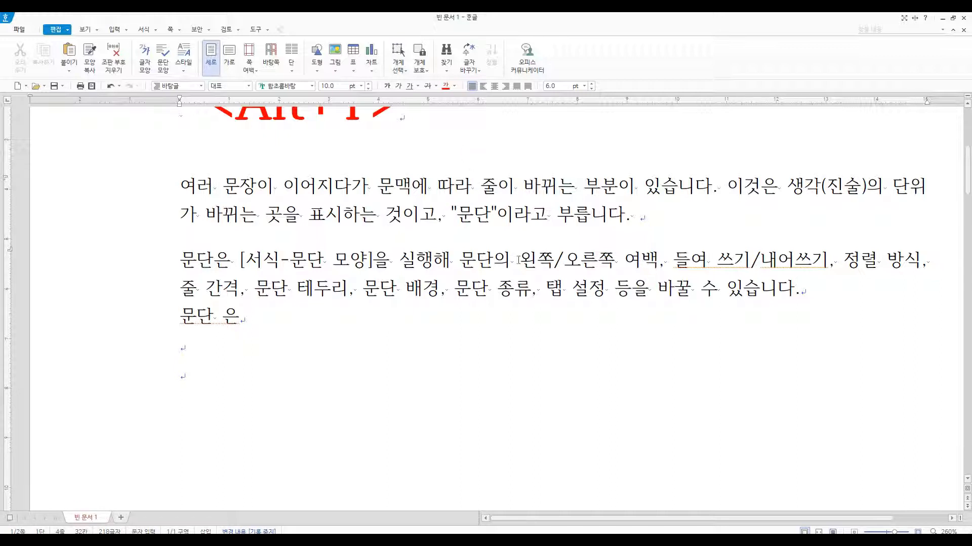
pyautogui.moveTo(459, 260); pyautogui.dragTo(799, 291)
pyautogui.click(801, 289)
pyautogui.click(250, 315)
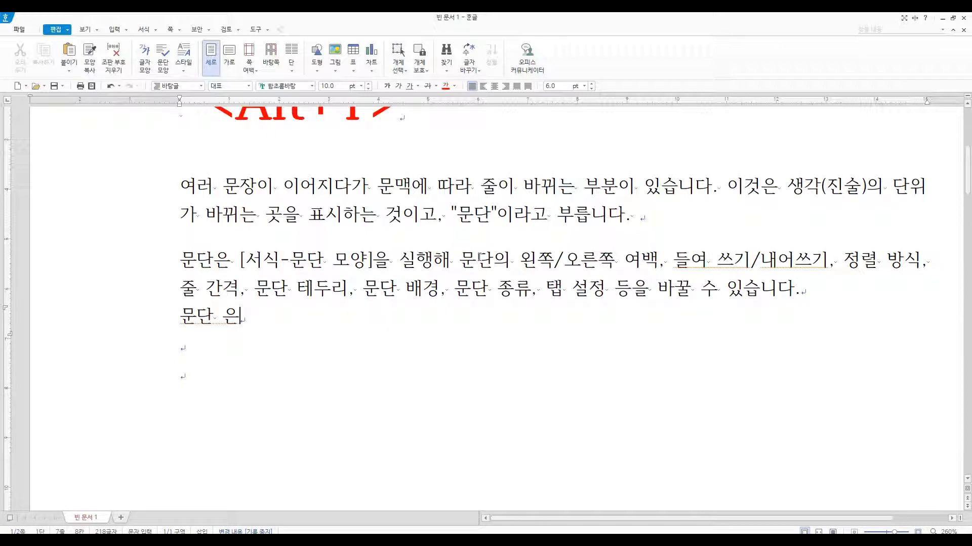
pyautogui.scroll(2, 479, 256)
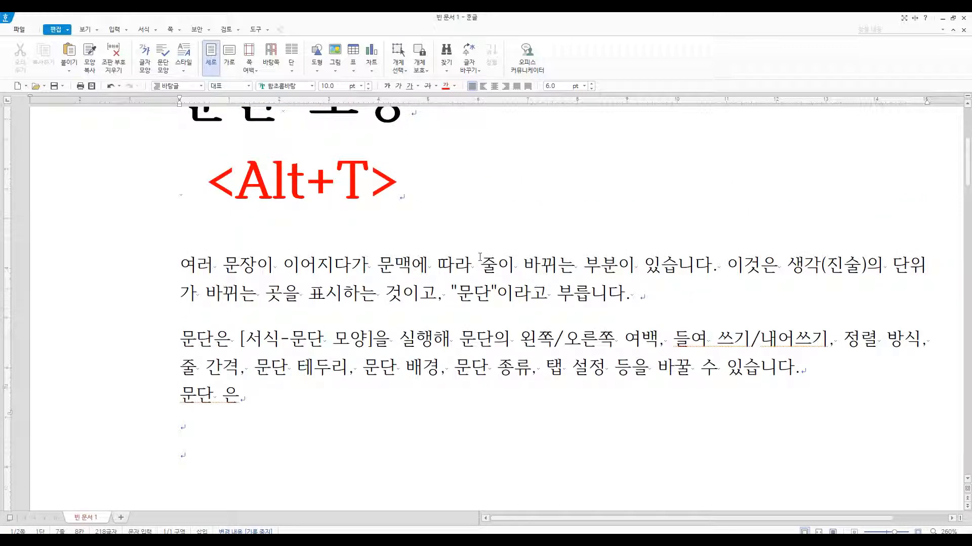